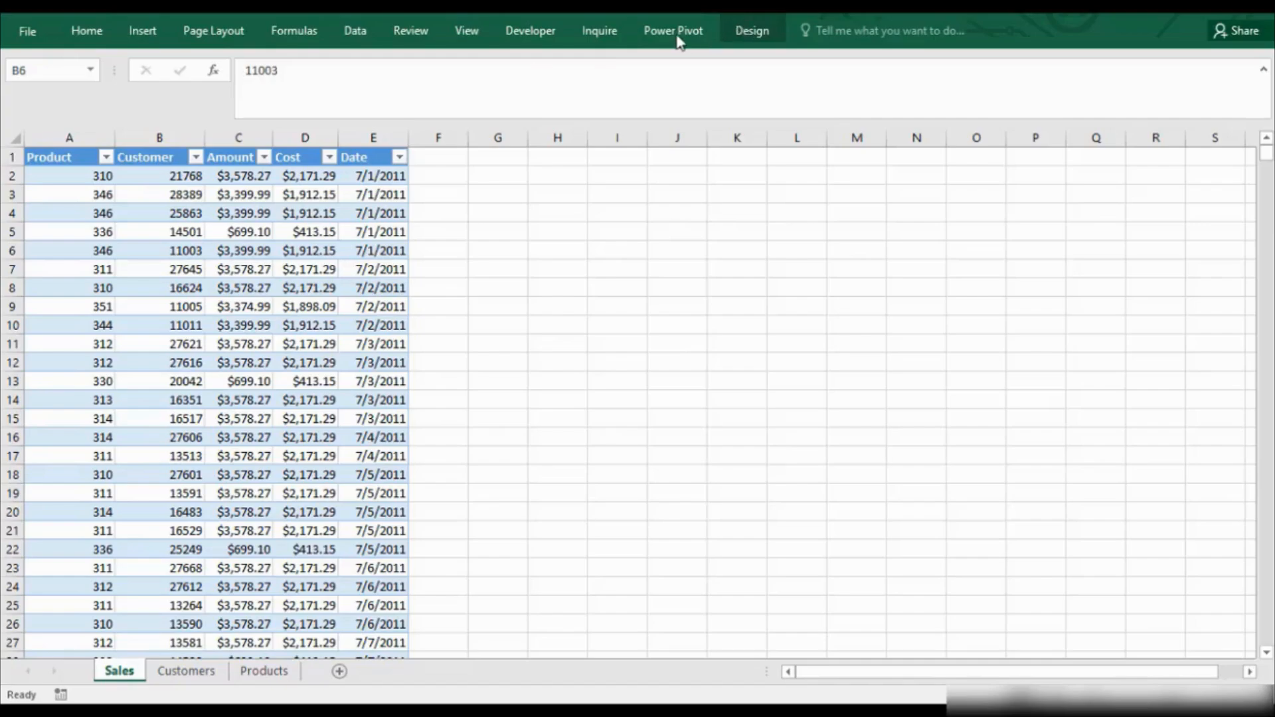
click(676, 33)
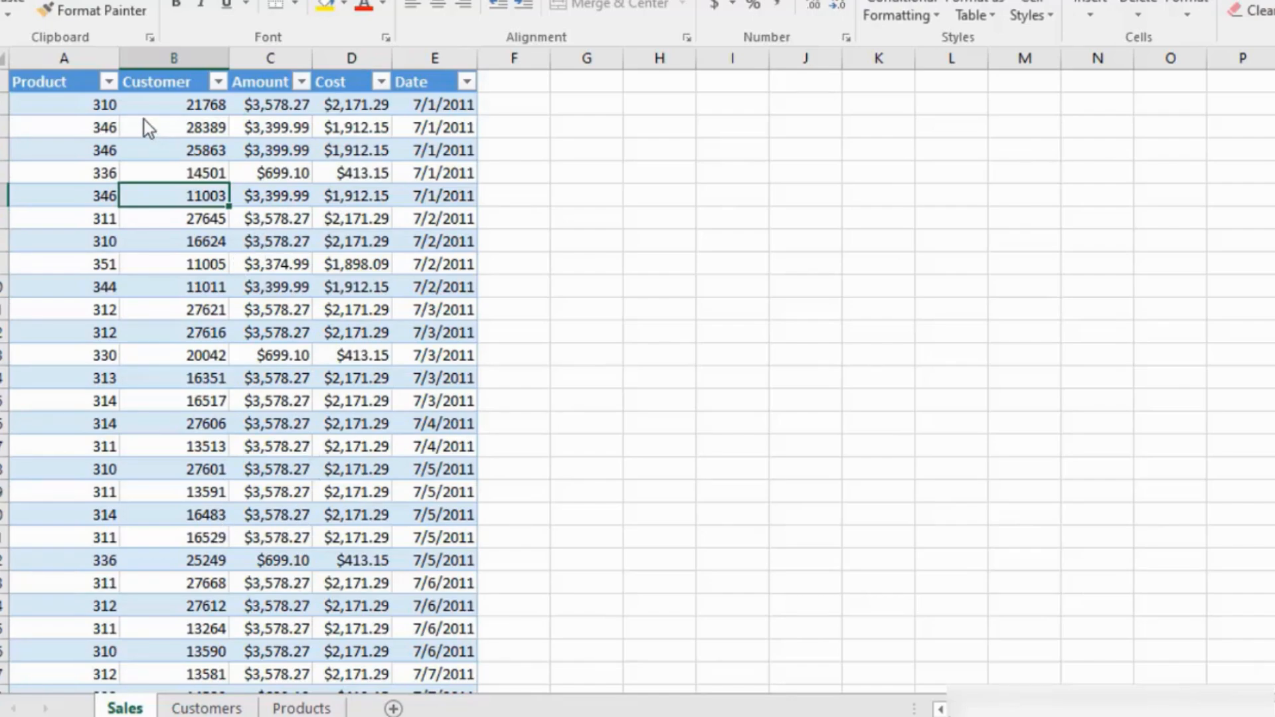
click(126, 118)
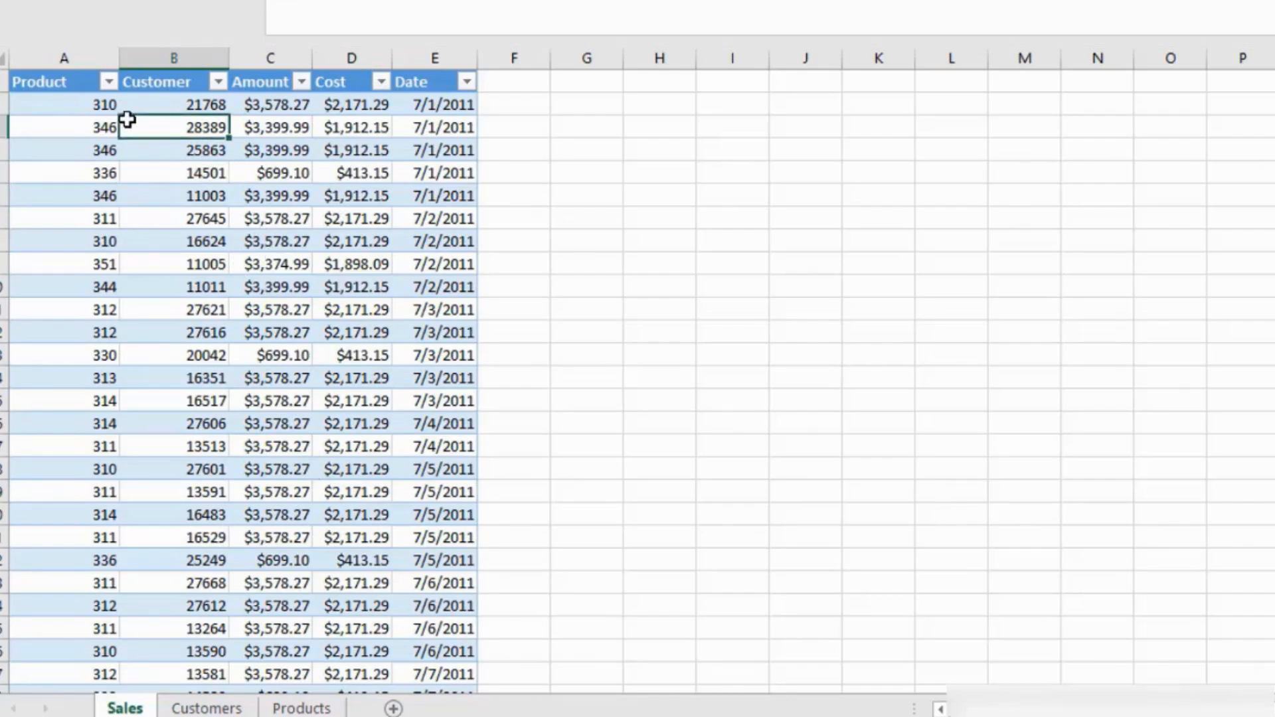
click(81, 119)
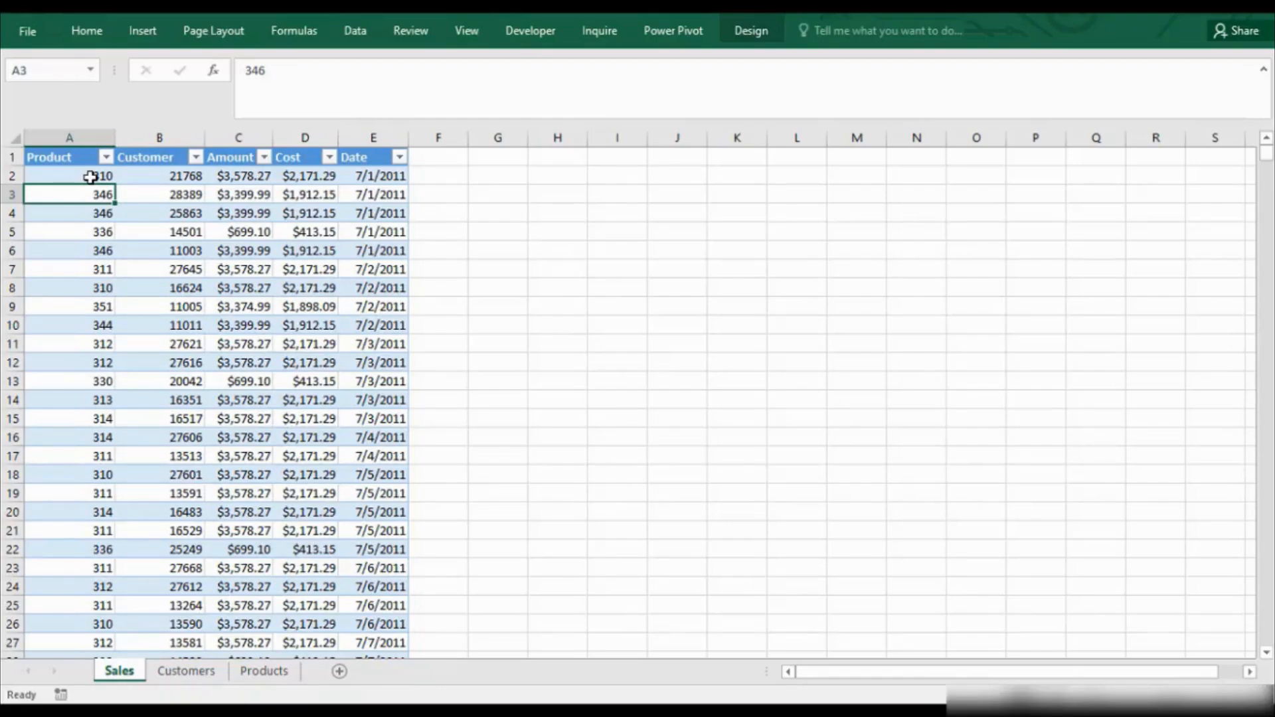
key(Up)
key(Up)
key(Down)
key(Down)
Create a query from the Sales worksheet table and expand the list of queries.
click(163, 188)
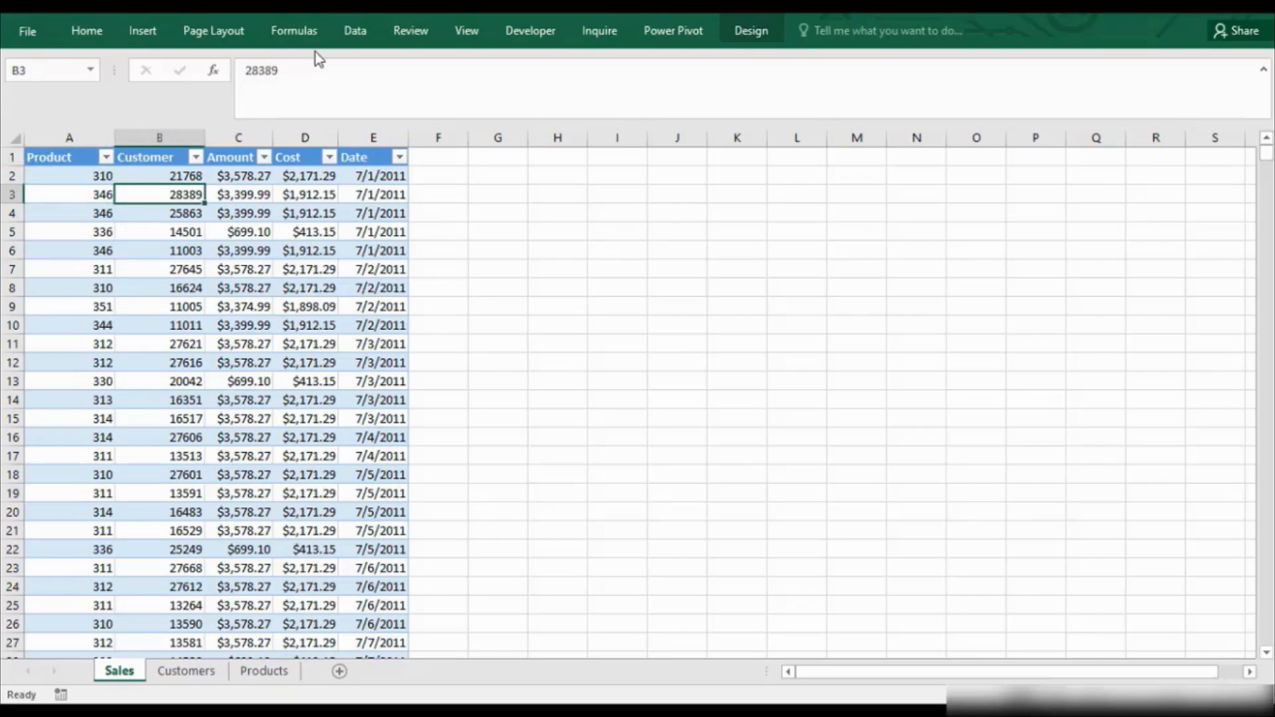
click(355, 30)
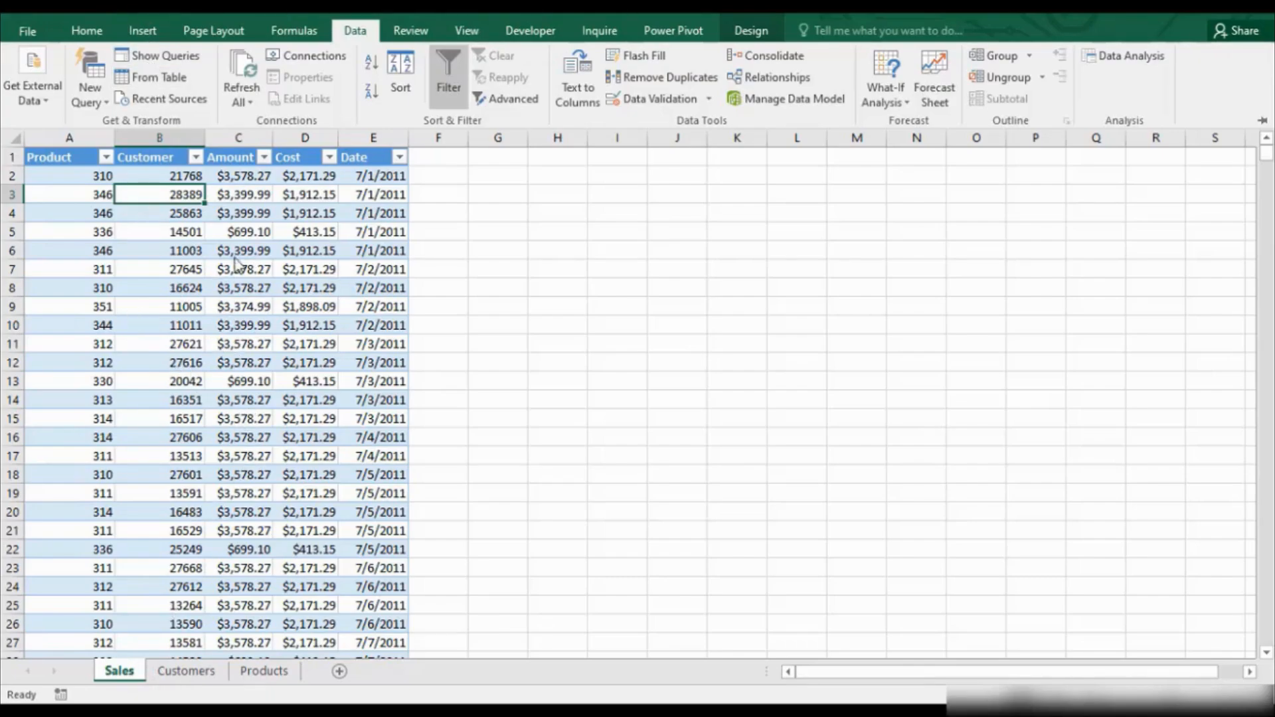
click(146, 78)
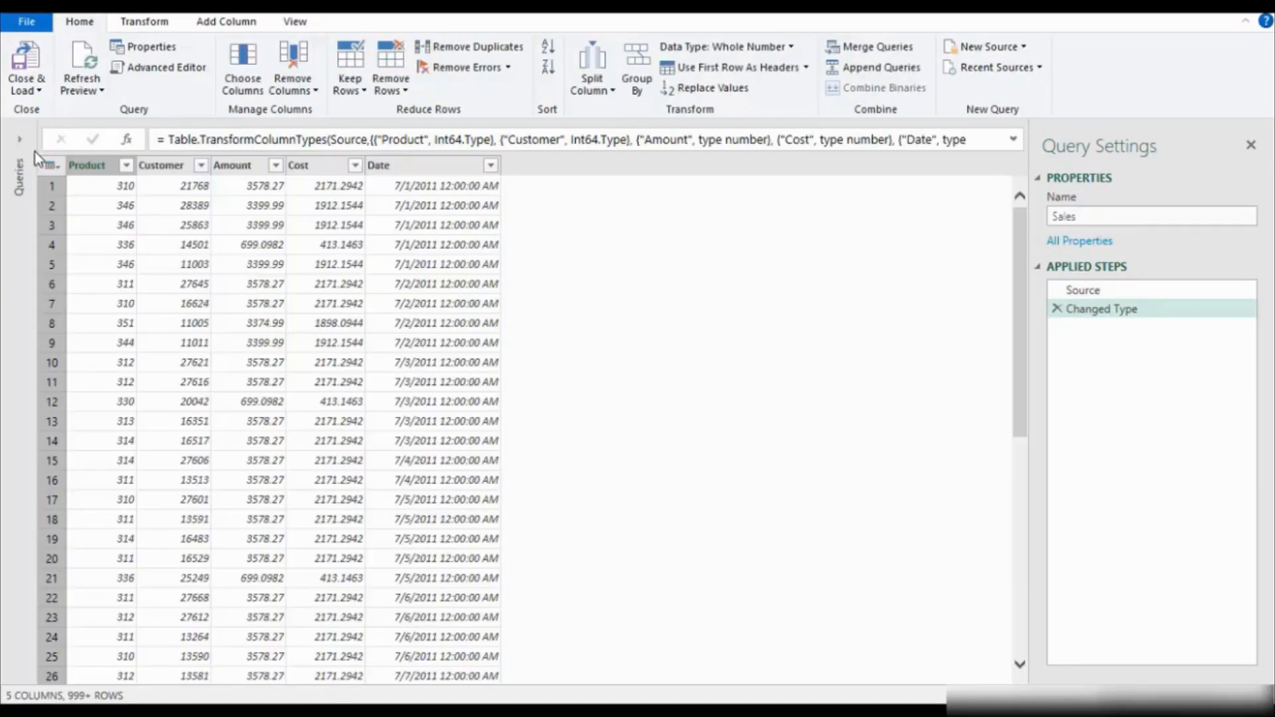
click(22, 139)
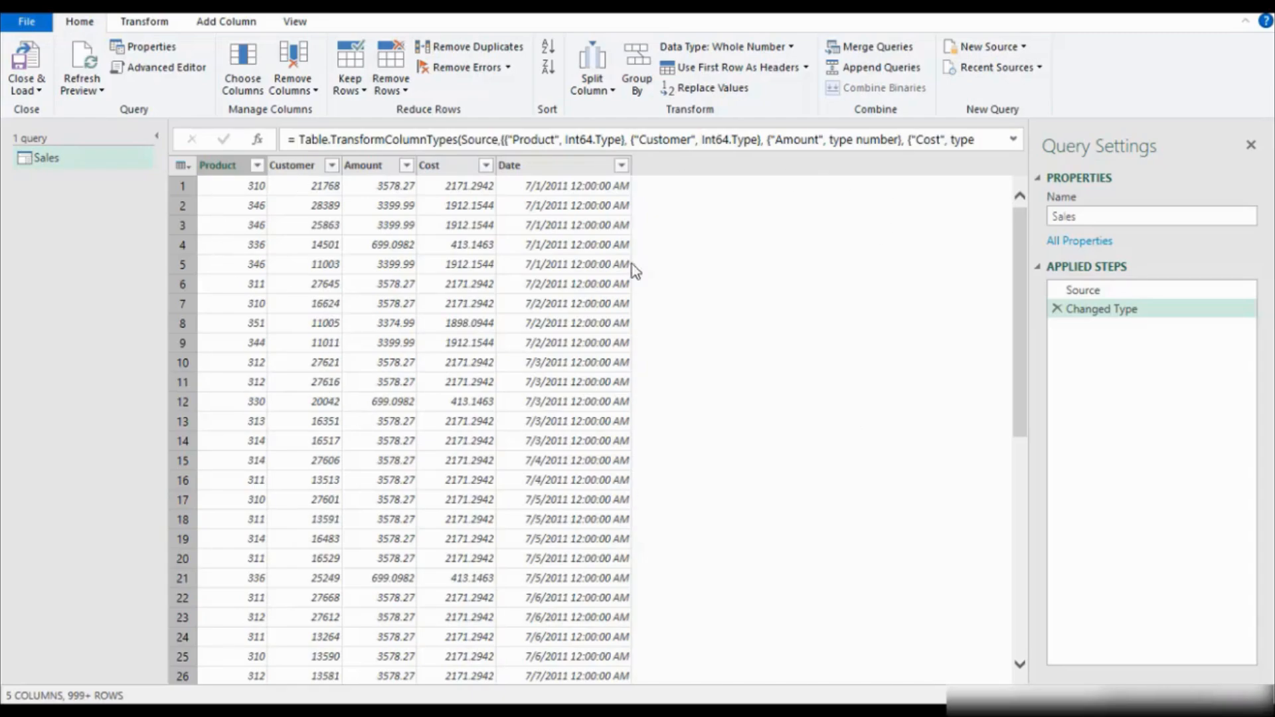
Examine the Sales query rows and the dates offered in the Date column's filter, leaving the filter unapplied.
drag(1026, 283, 1039, 203)
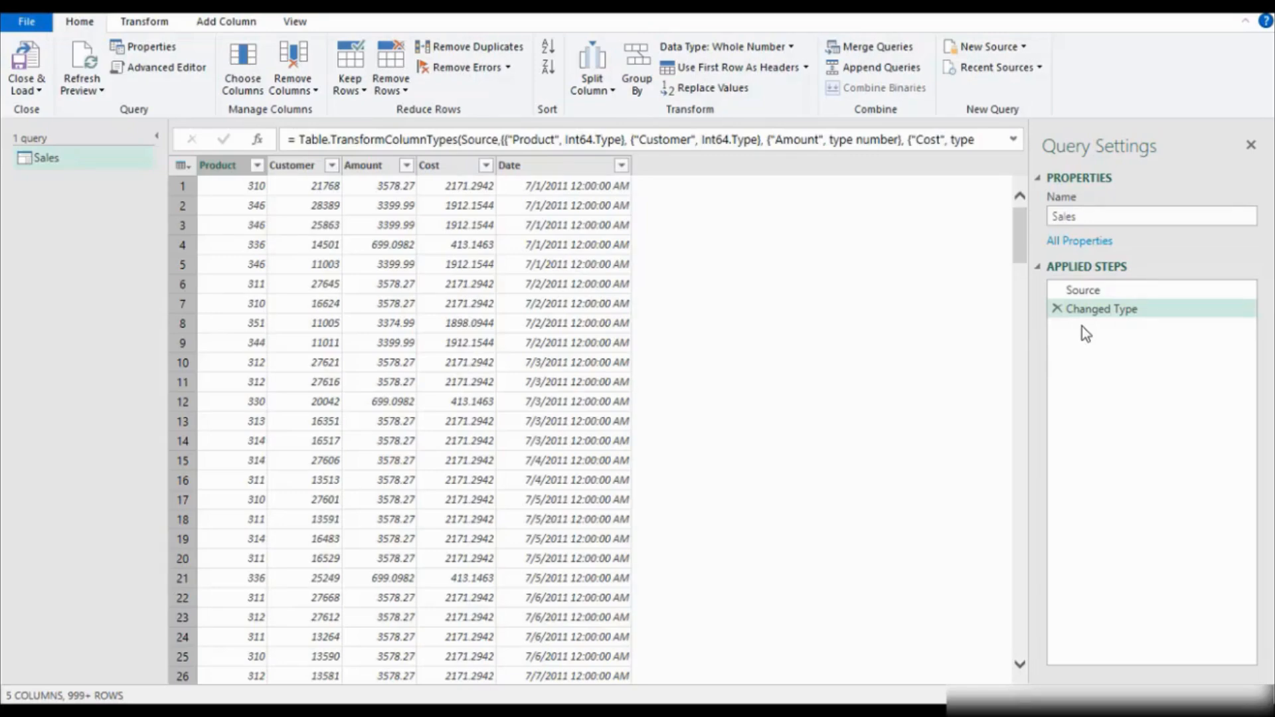
click(622, 166)
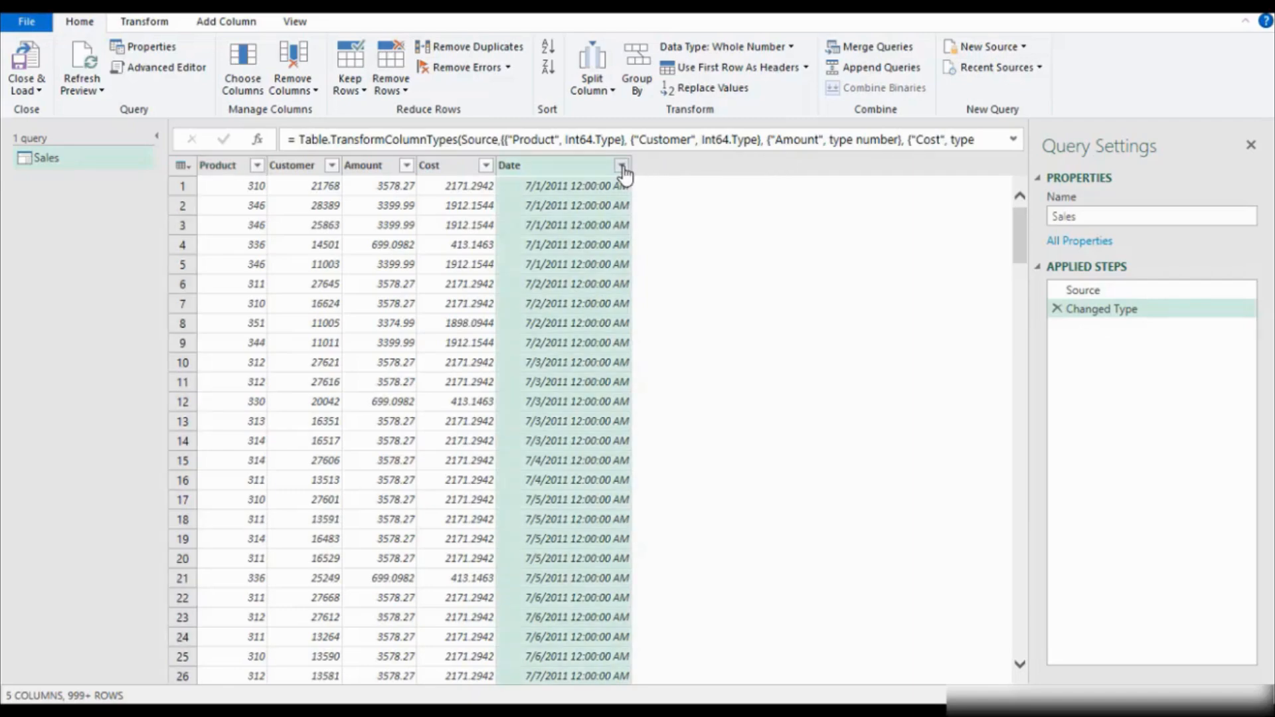
click(623, 168)
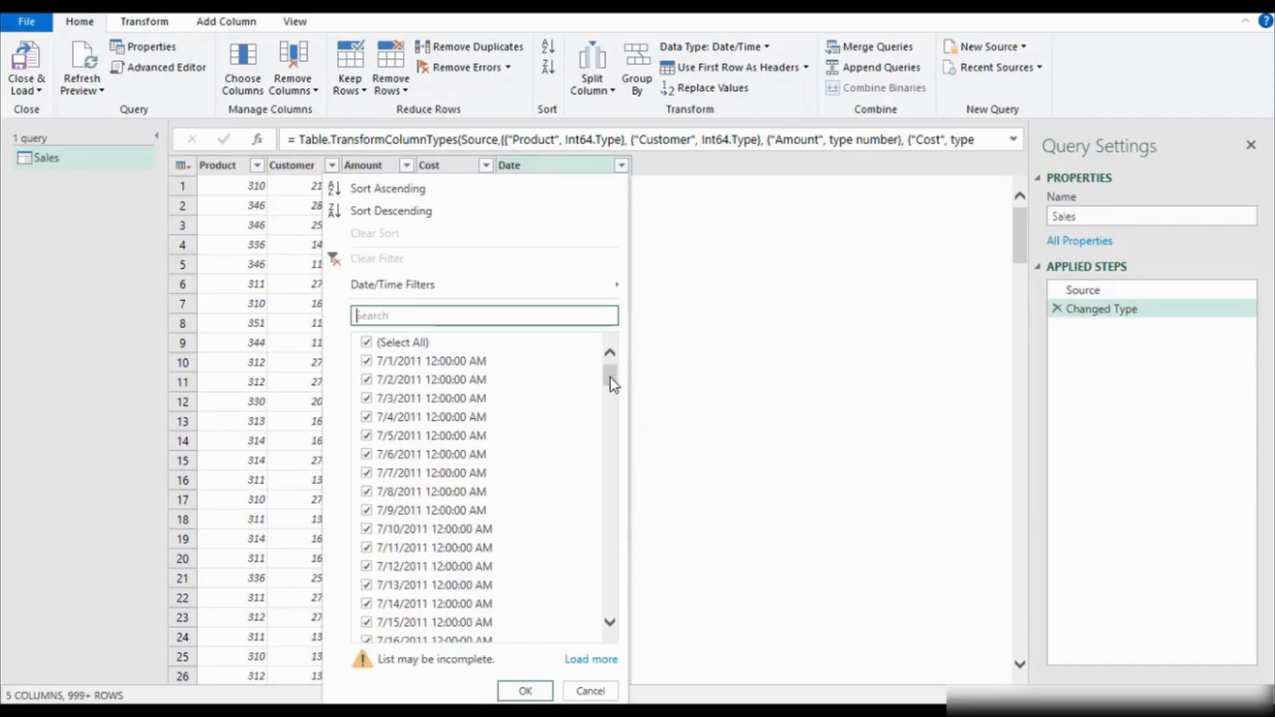
drag(611, 378, 611, 617)
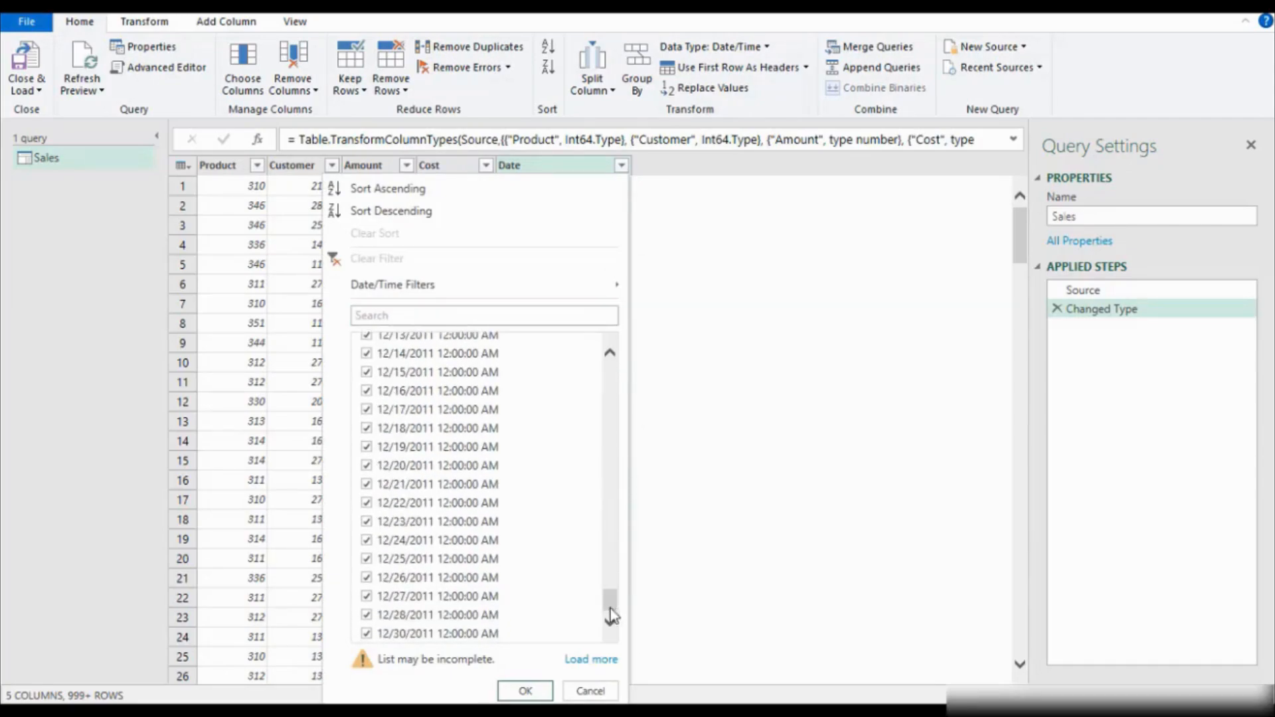
click(590, 690)
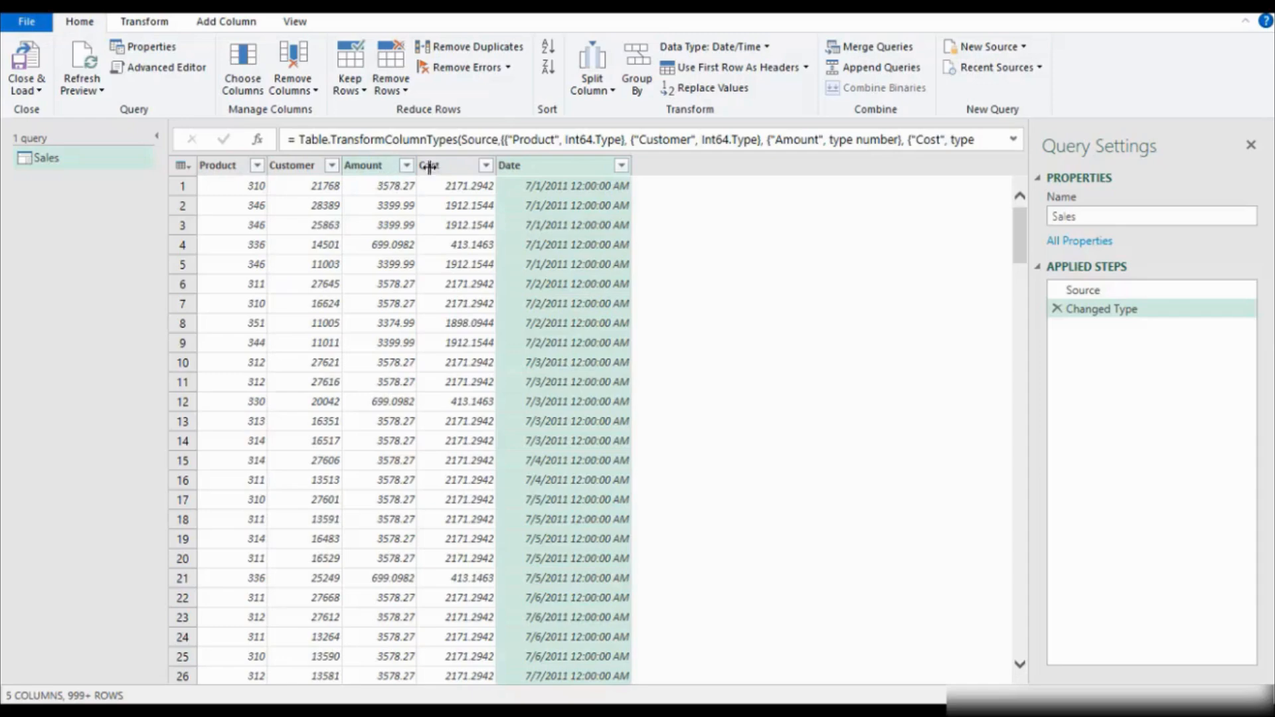
Try keeping only the Customer, Amount and Cost columns, and delete the resulting Removed Other Columns step.
click(249, 95)
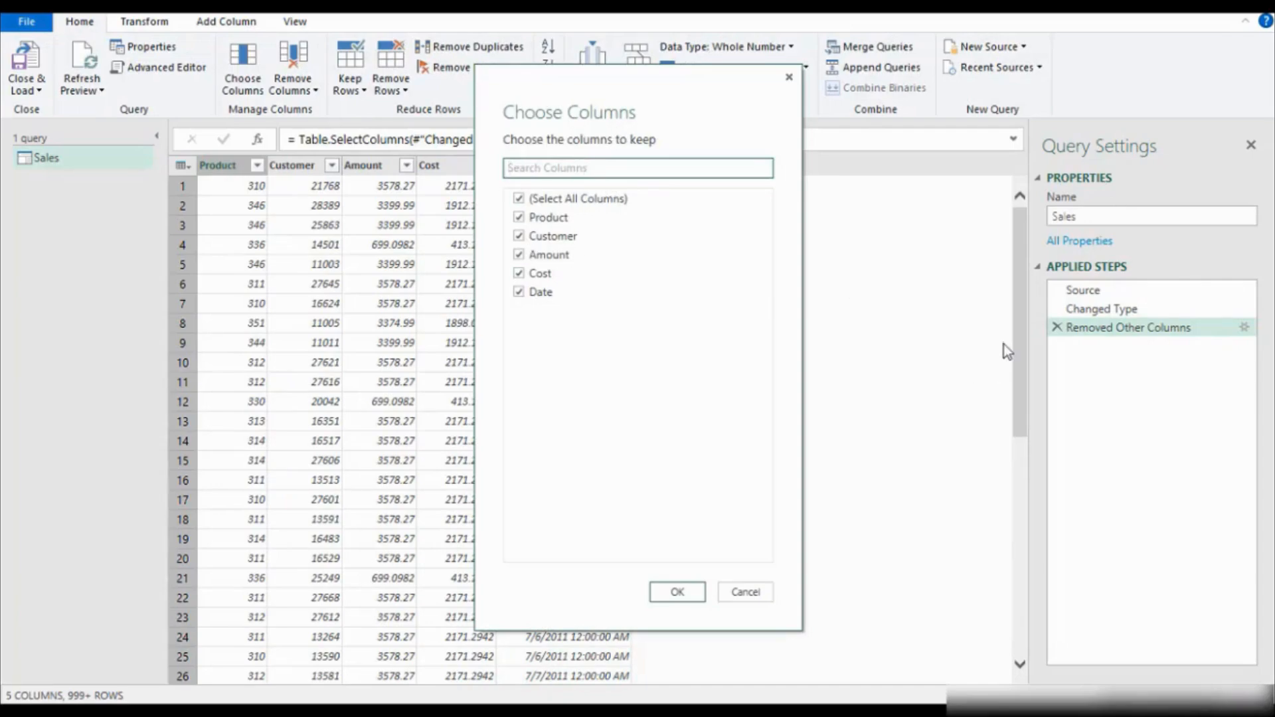
click(519, 198)
click(519, 236)
click(521, 256)
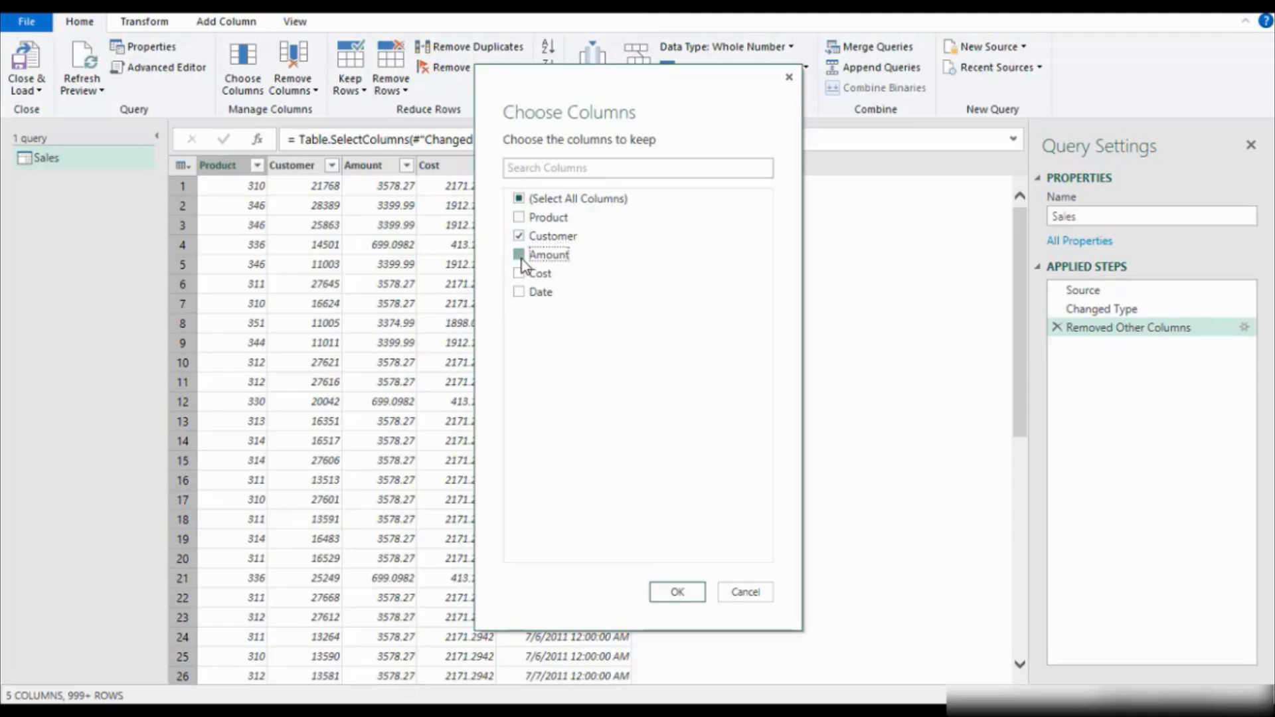
click(521, 275)
click(675, 592)
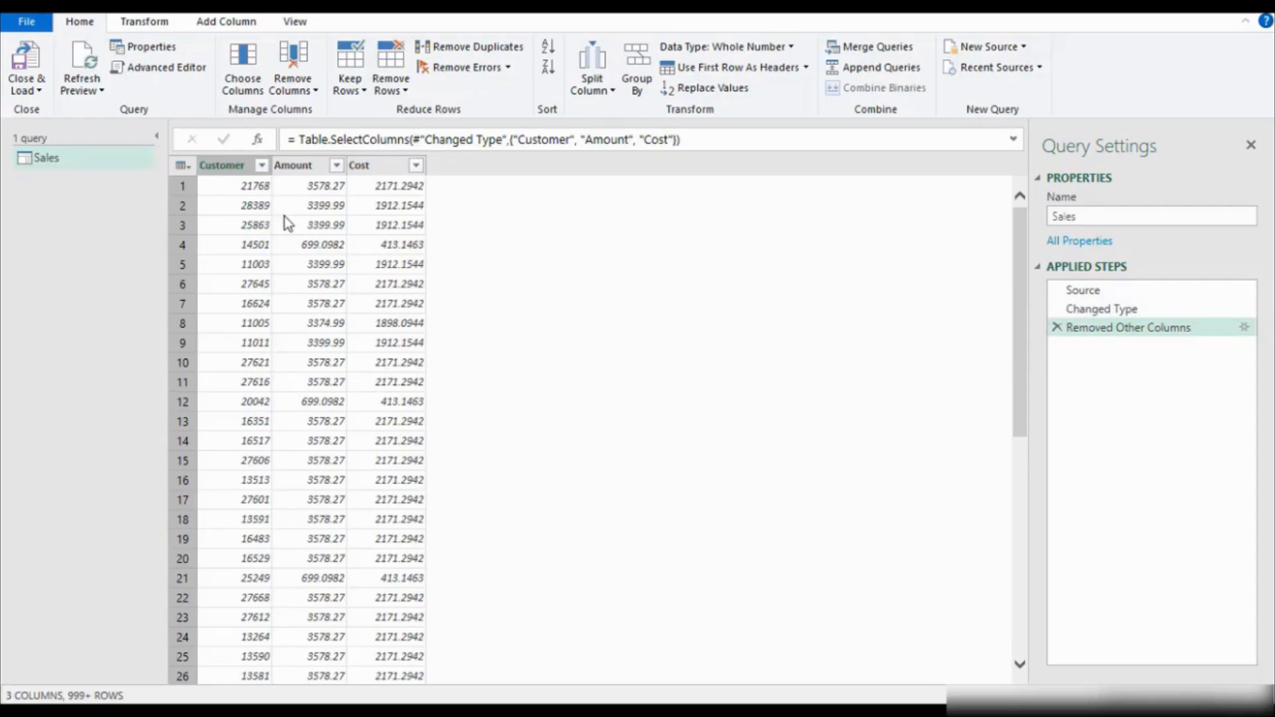
click(1057, 328)
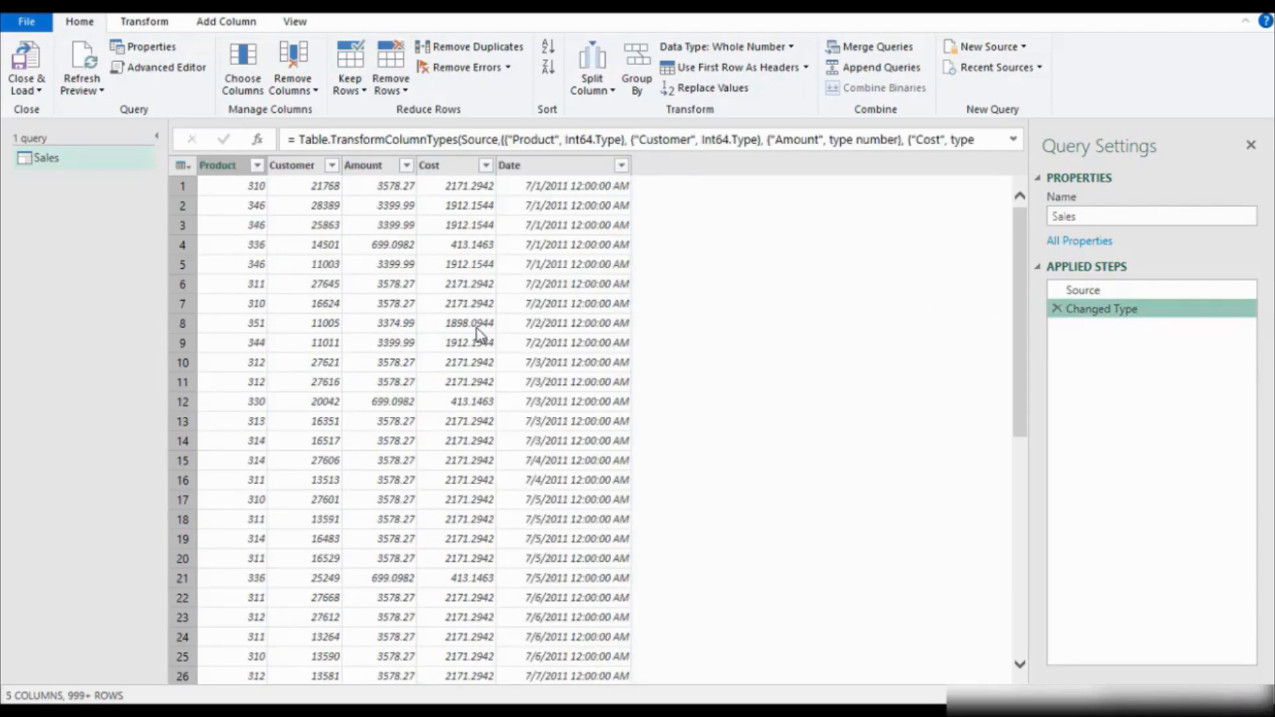
Review the column removal options and the database and other source types offered for adding a new source.
click(309, 98)
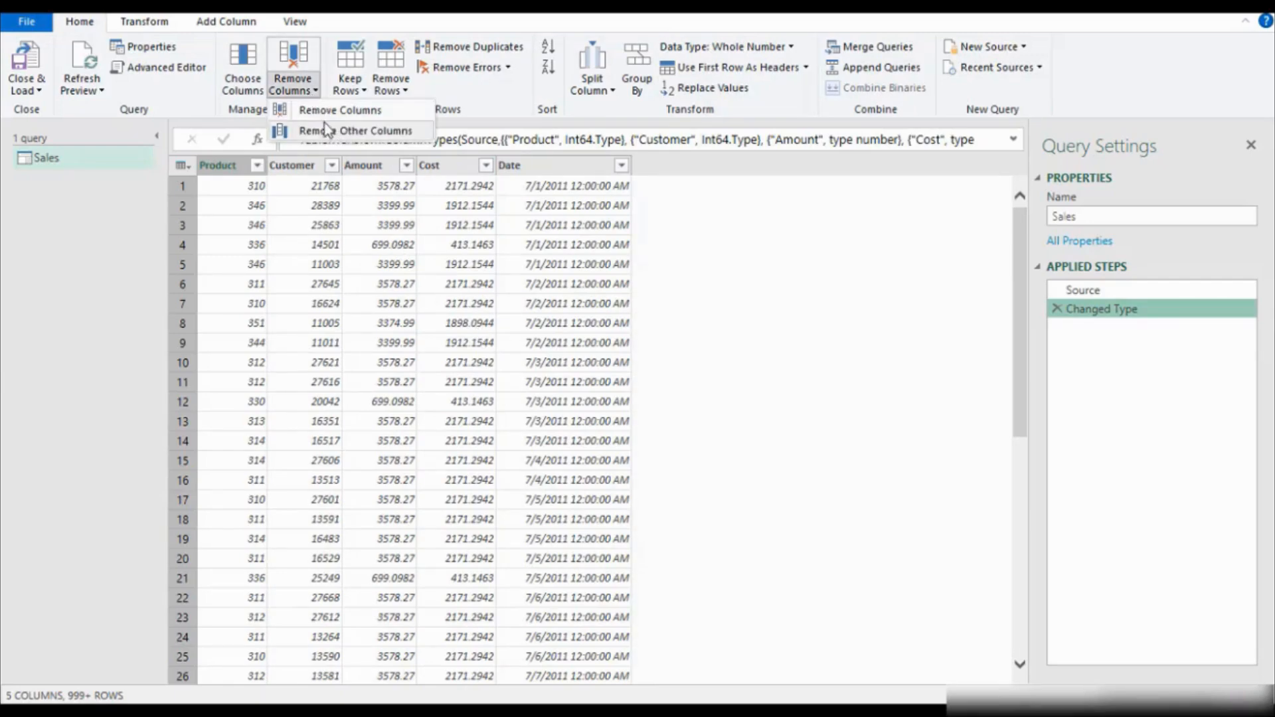
click(228, 171)
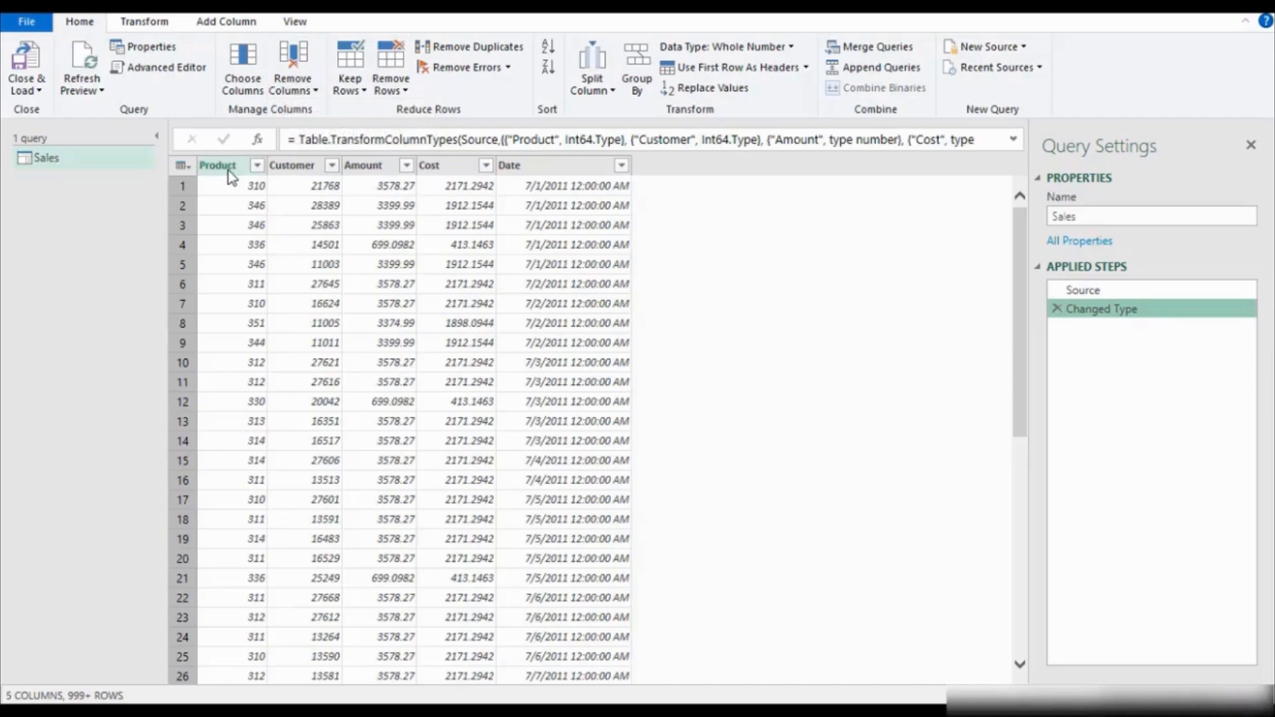
click(241, 170)
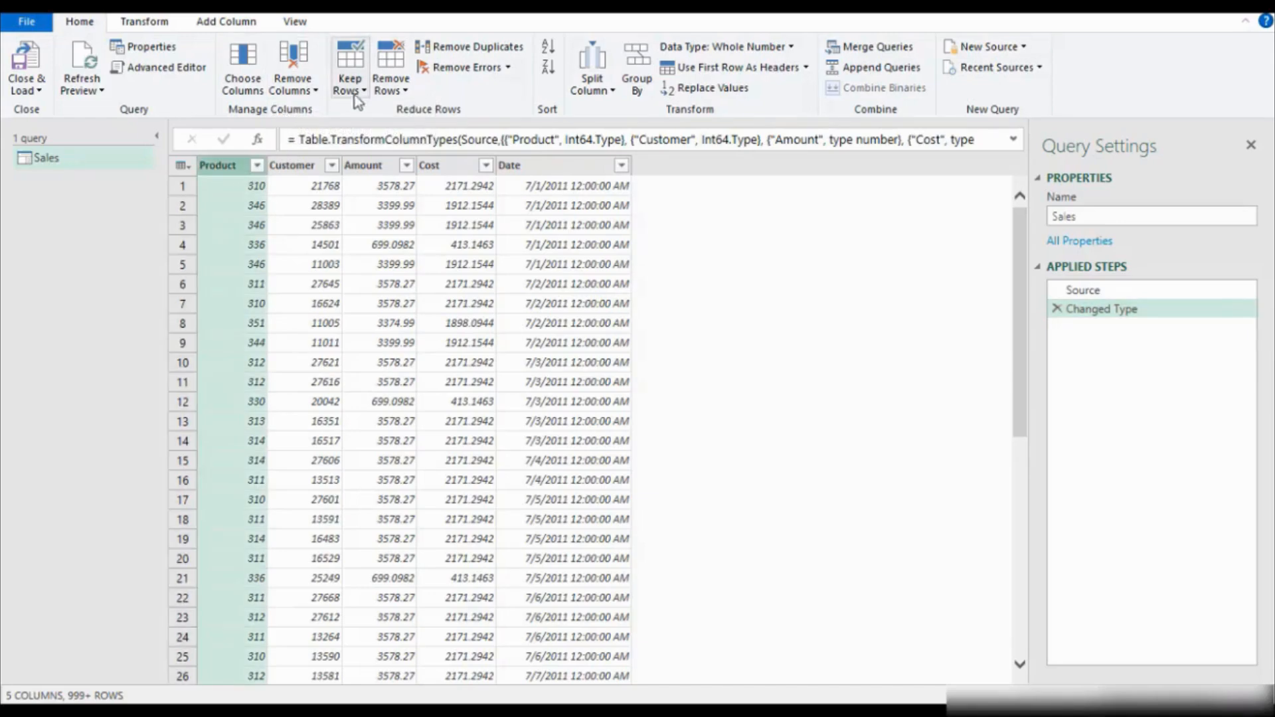
click(314, 89)
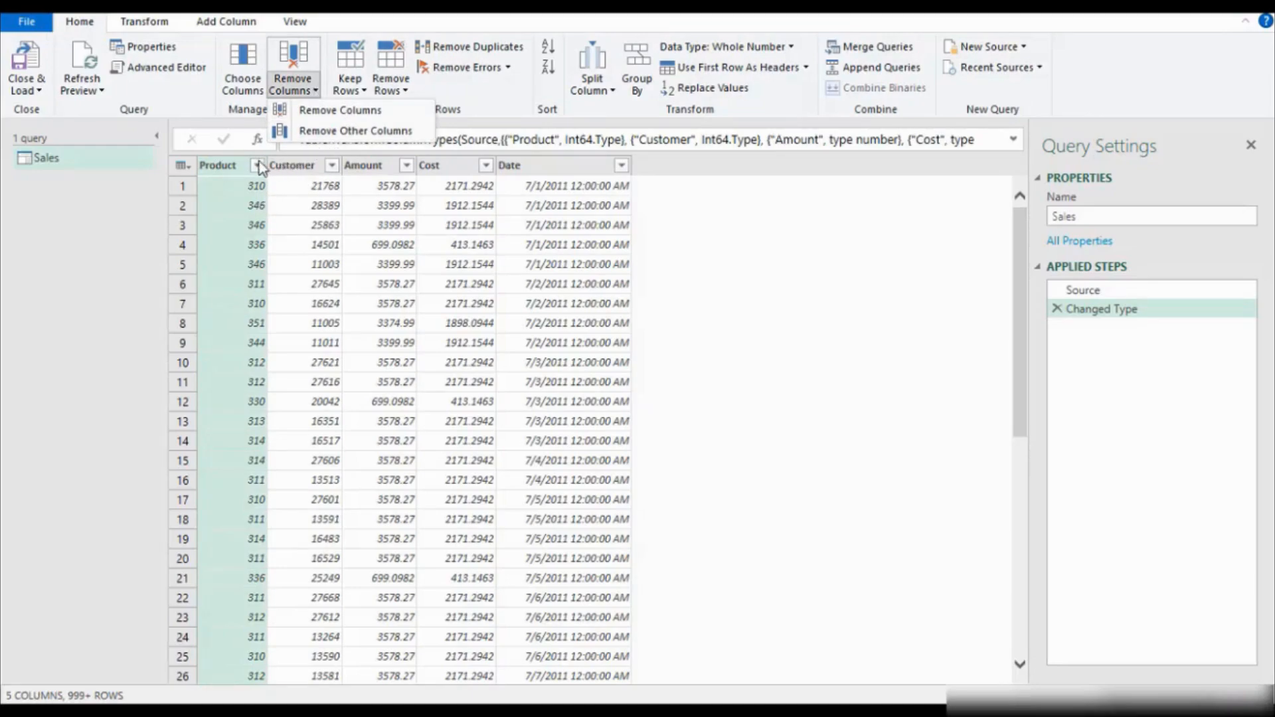
click(598, 192)
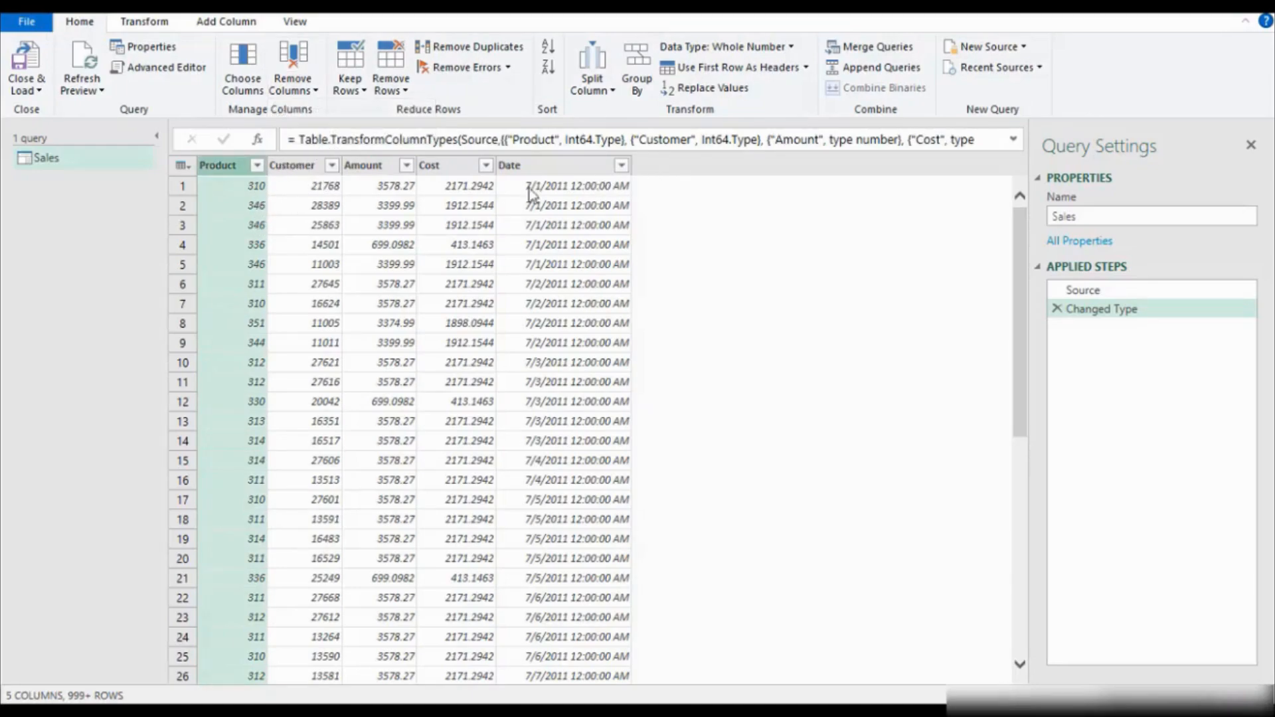
click(364, 91)
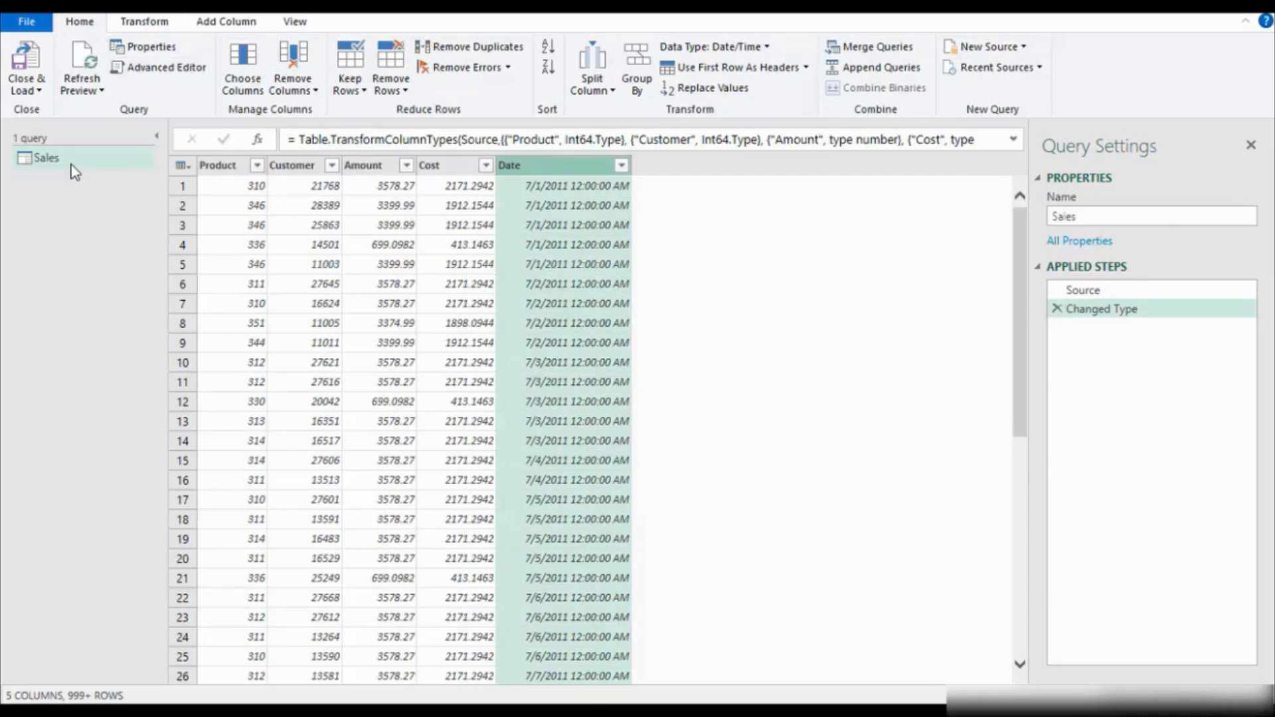
click(1023, 48)
mouse_move(1028, 77)
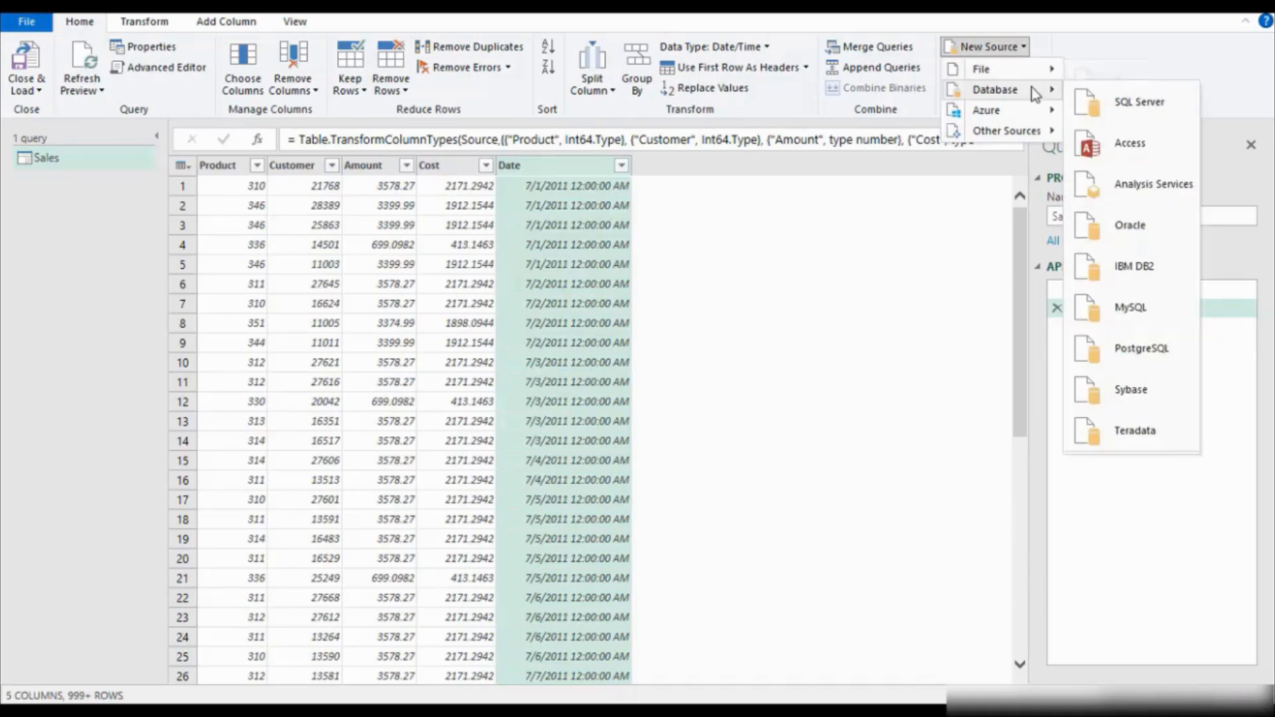
mouse_move(1031, 120)
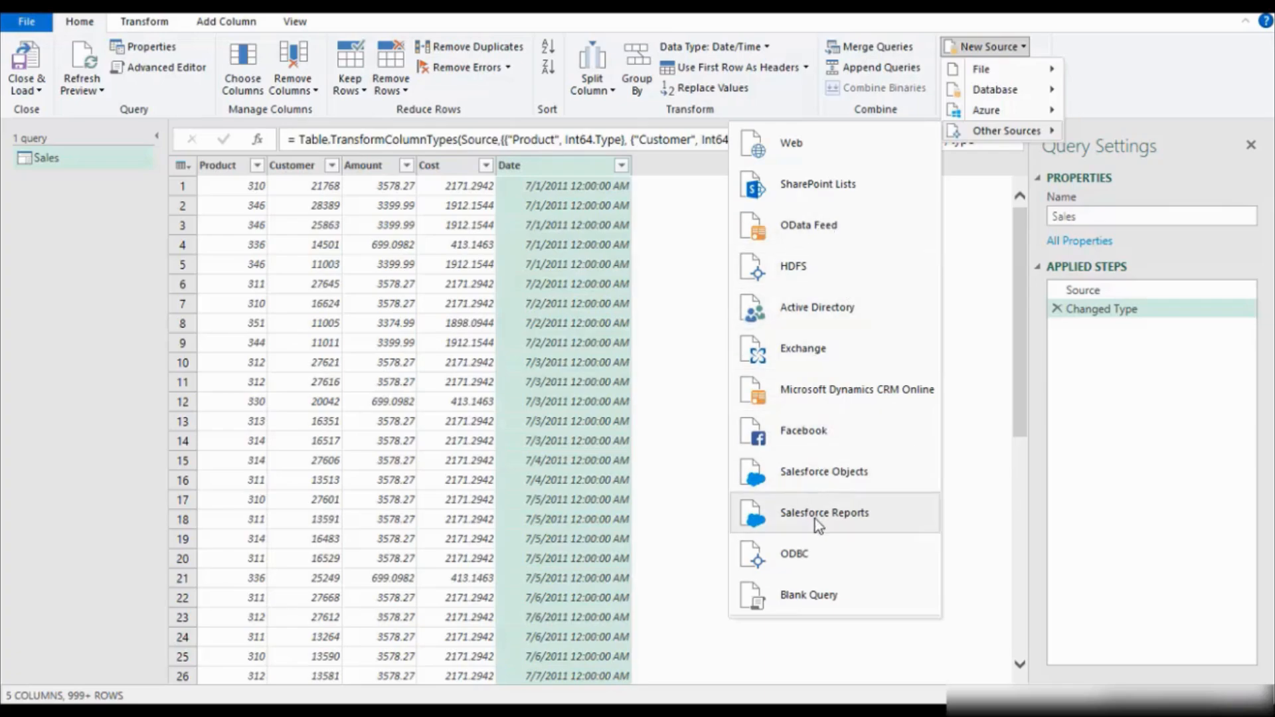
click(33, 247)
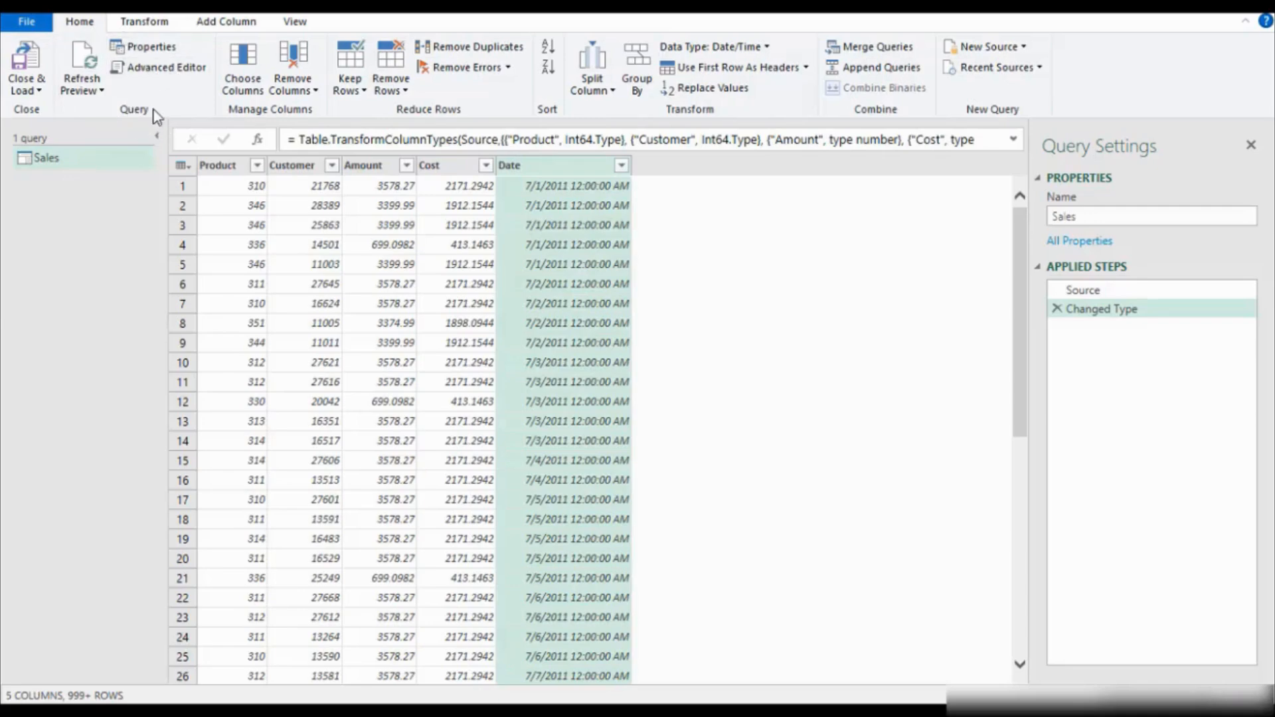
Inspect the Sales query's code in the Advanced Editor along its column type line, and close it without changes.
click(162, 67)
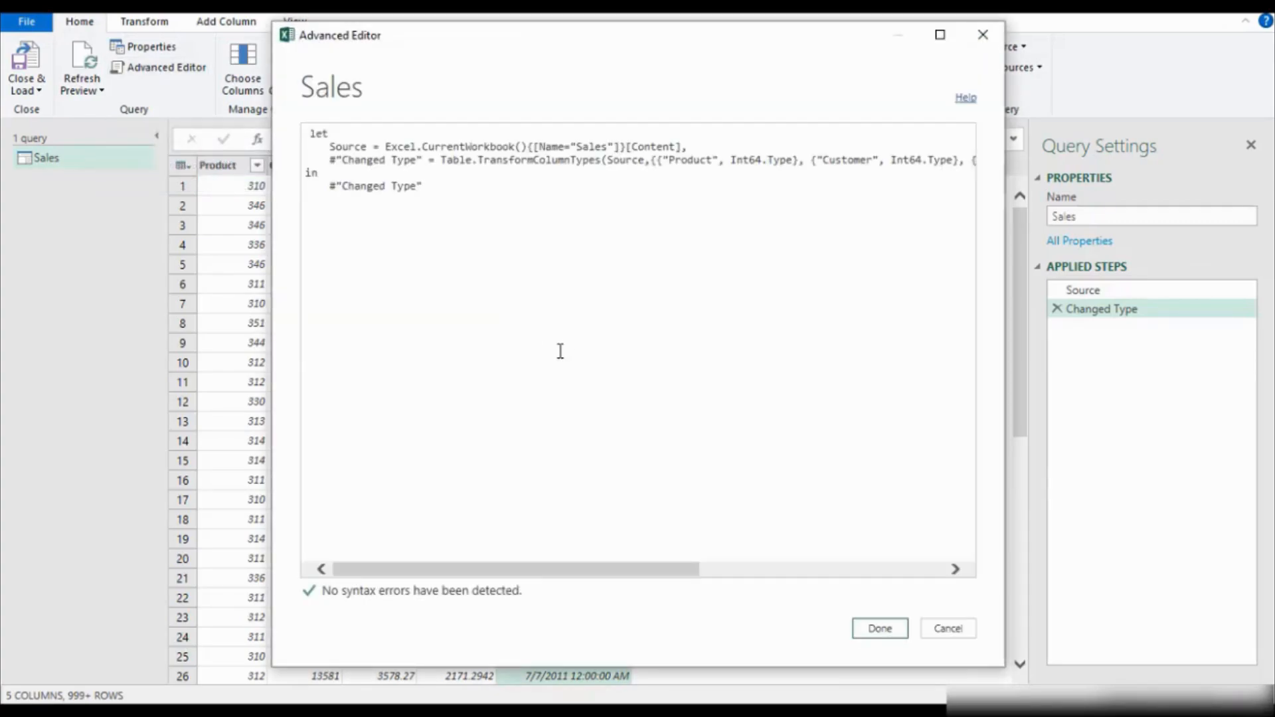
drag(441, 196, 307, 128)
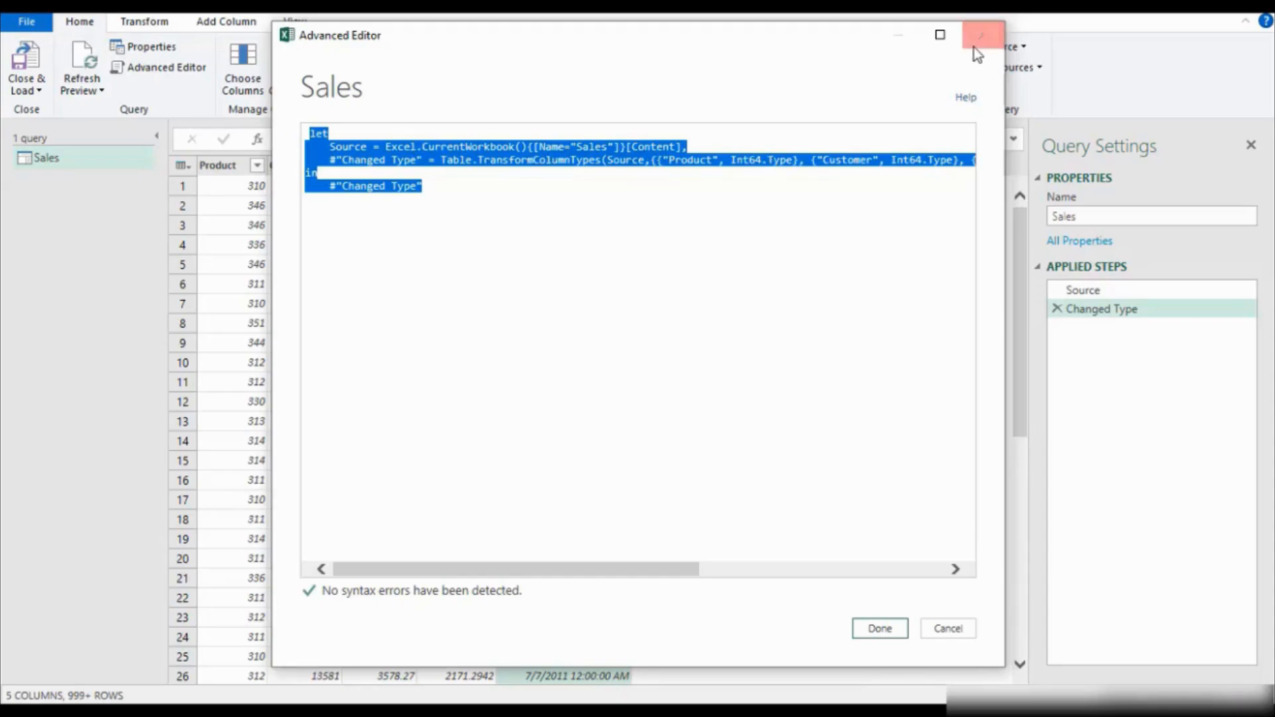
click(546, 160)
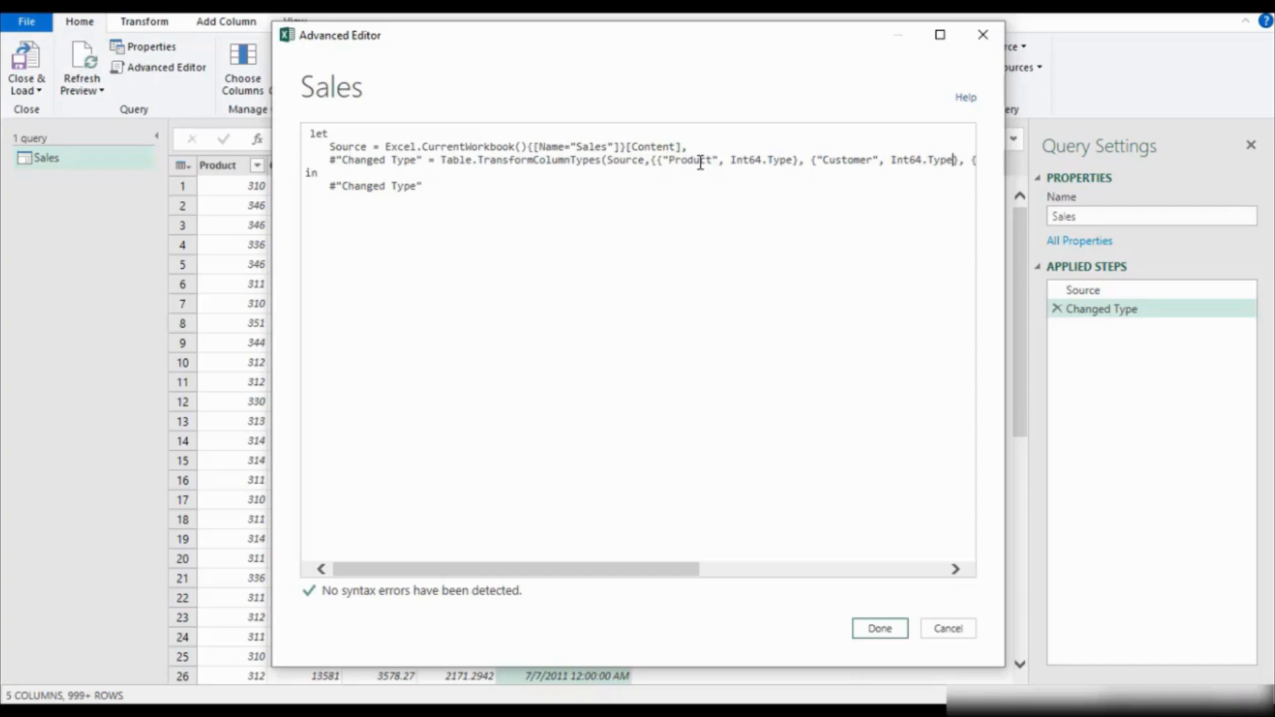
key(Right)
key(Right)
key(Right)
key(Right)
key(Right)
key(Right)
key(Right)
key(Right)
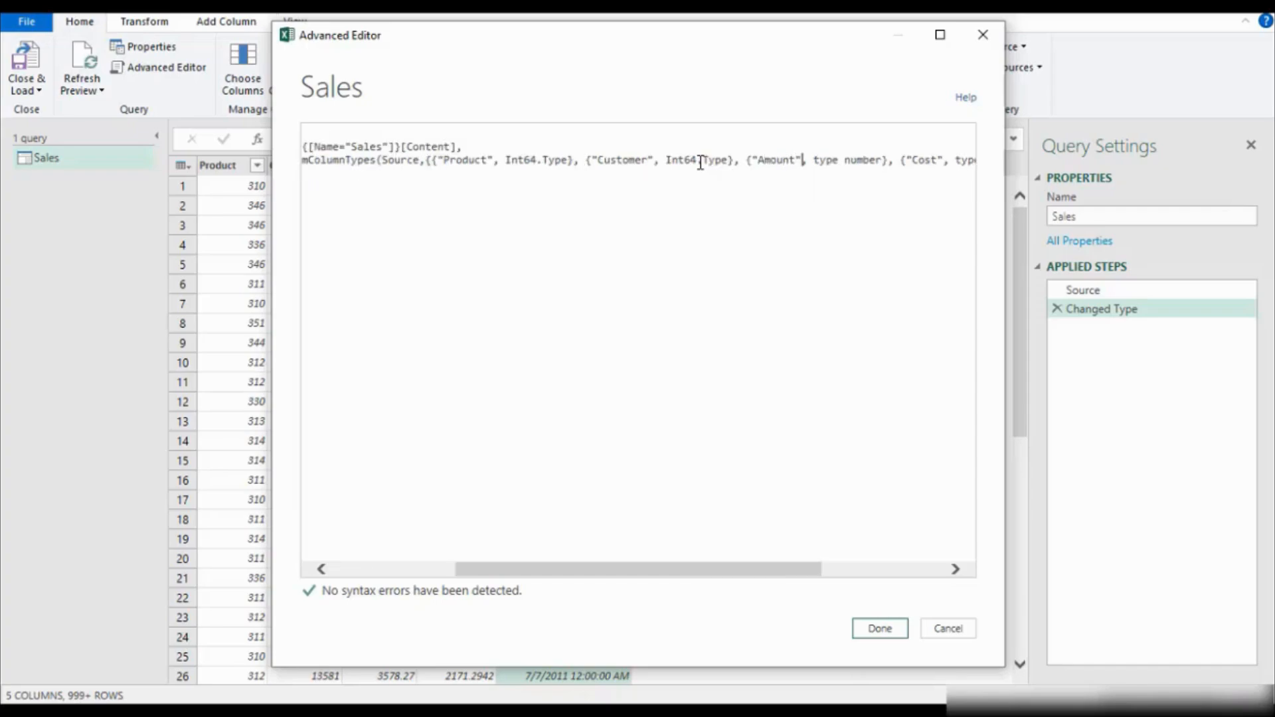
click(983, 34)
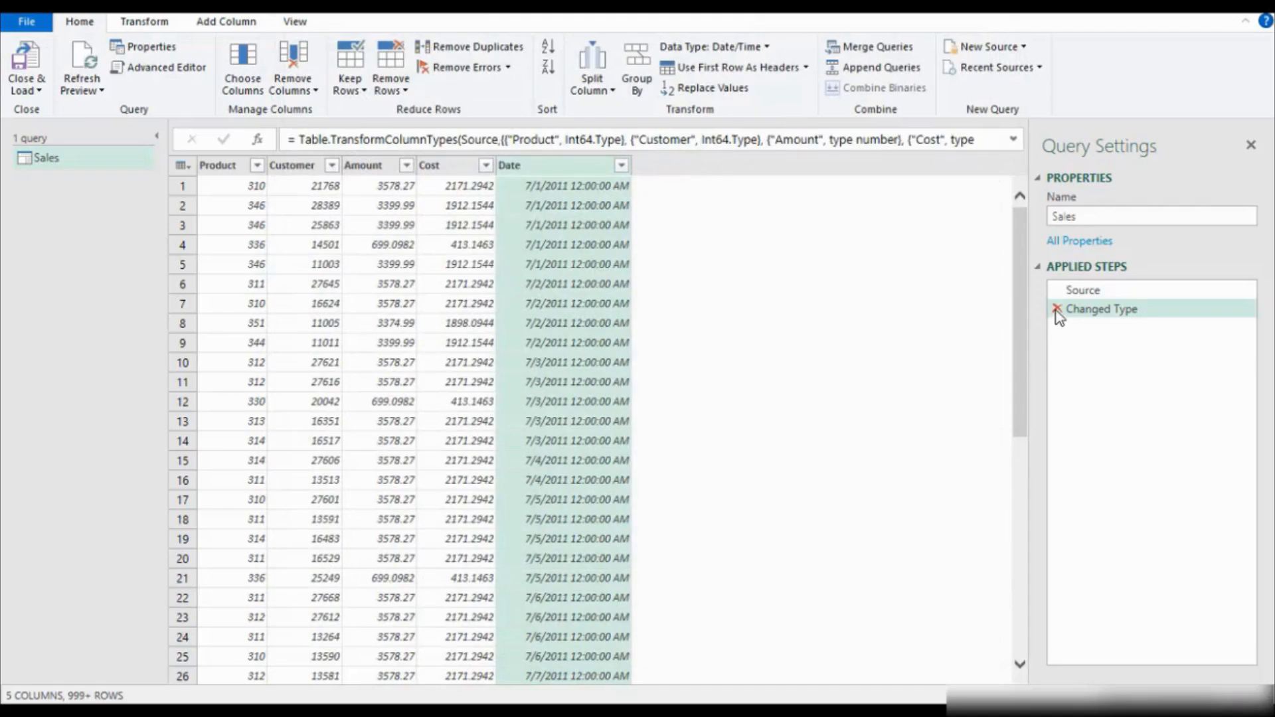
Delete the Changed Type applied step from the Sales query and select the Customer column.
click(1057, 310)
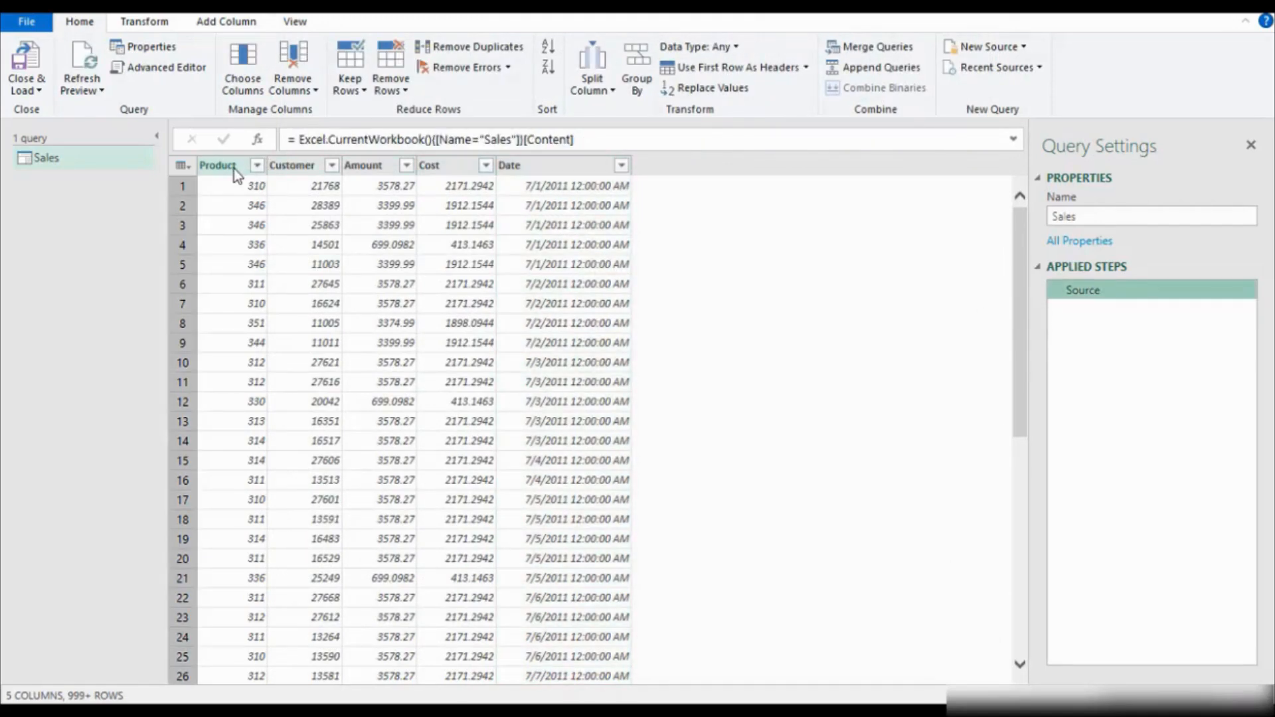
click(300, 167)
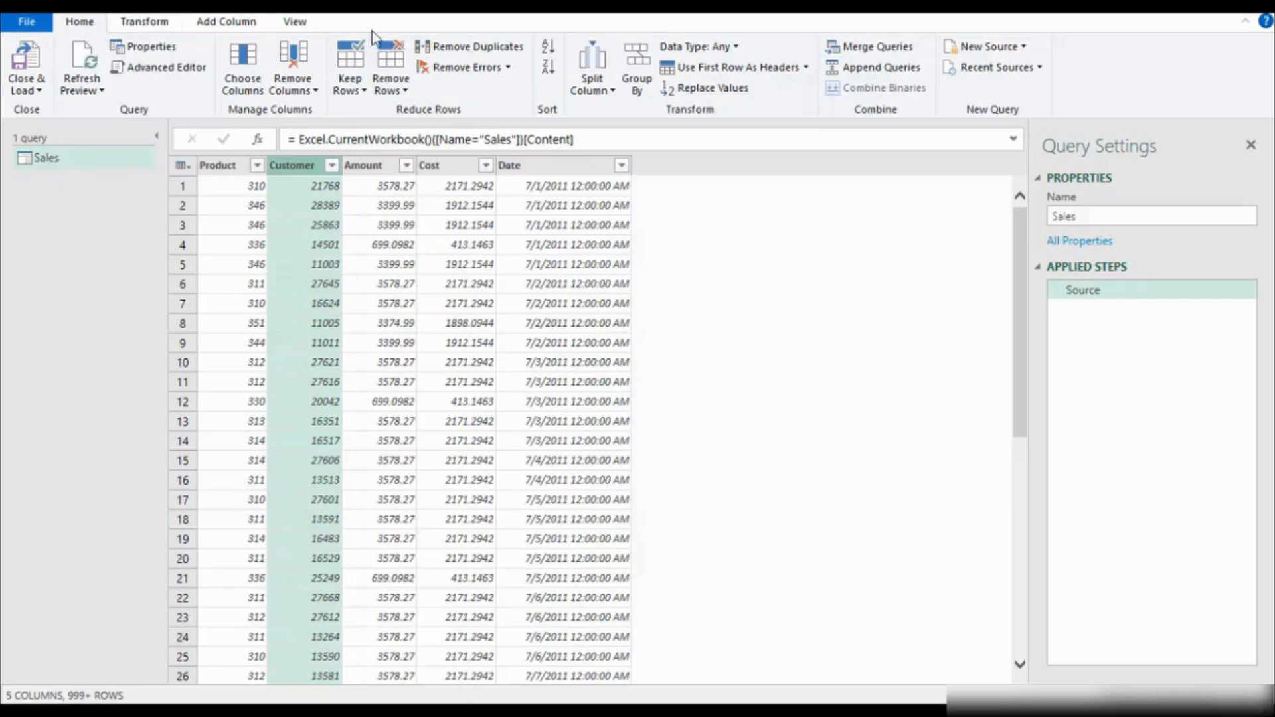
Try importing 7. Data model source.xlsx from the MASTERCLASS folder as a new Excel source, and cancel at the Navigator.
click(1020, 46)
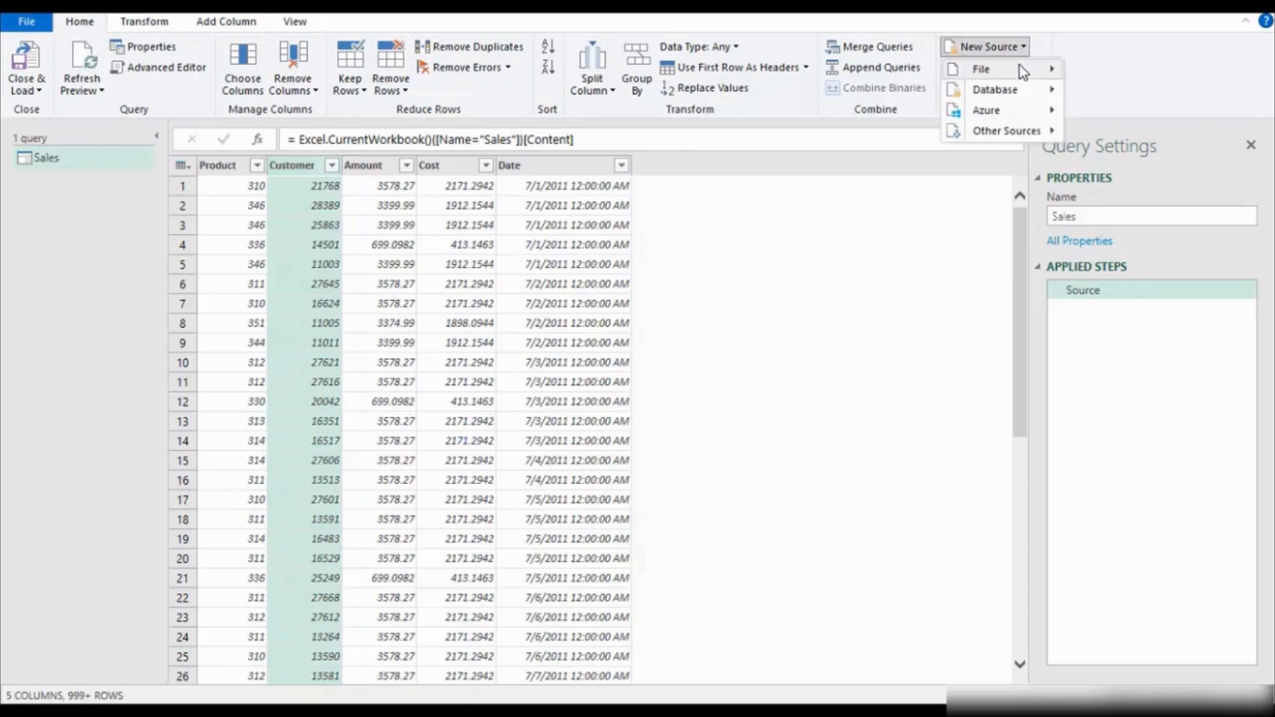
mouse_move(1019, 66)
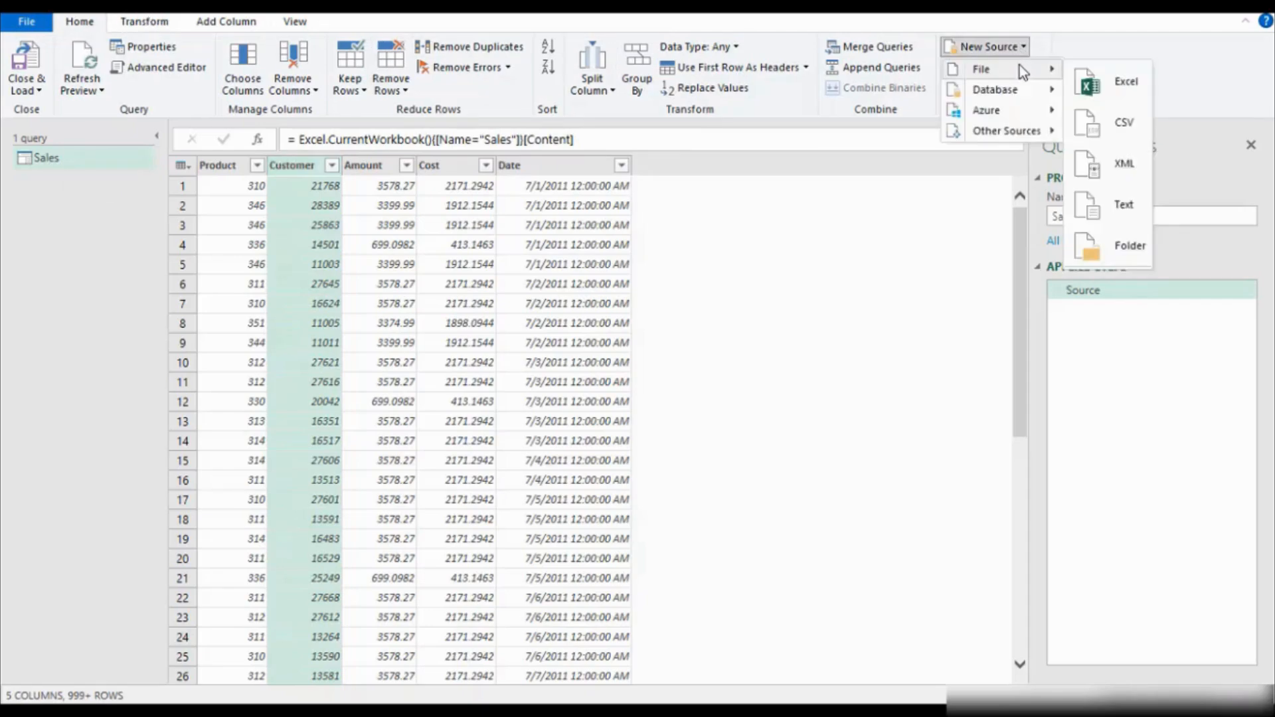
click(1121, 88)
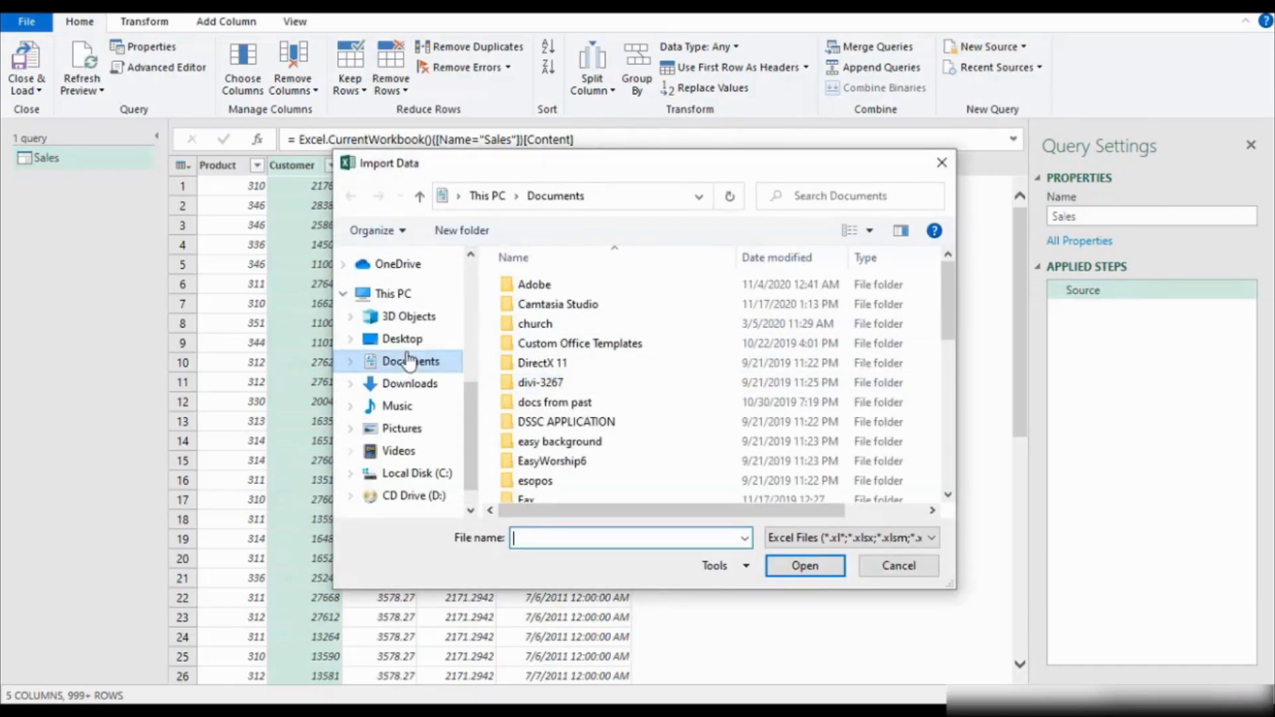
drag(473, 386, 477, 254)
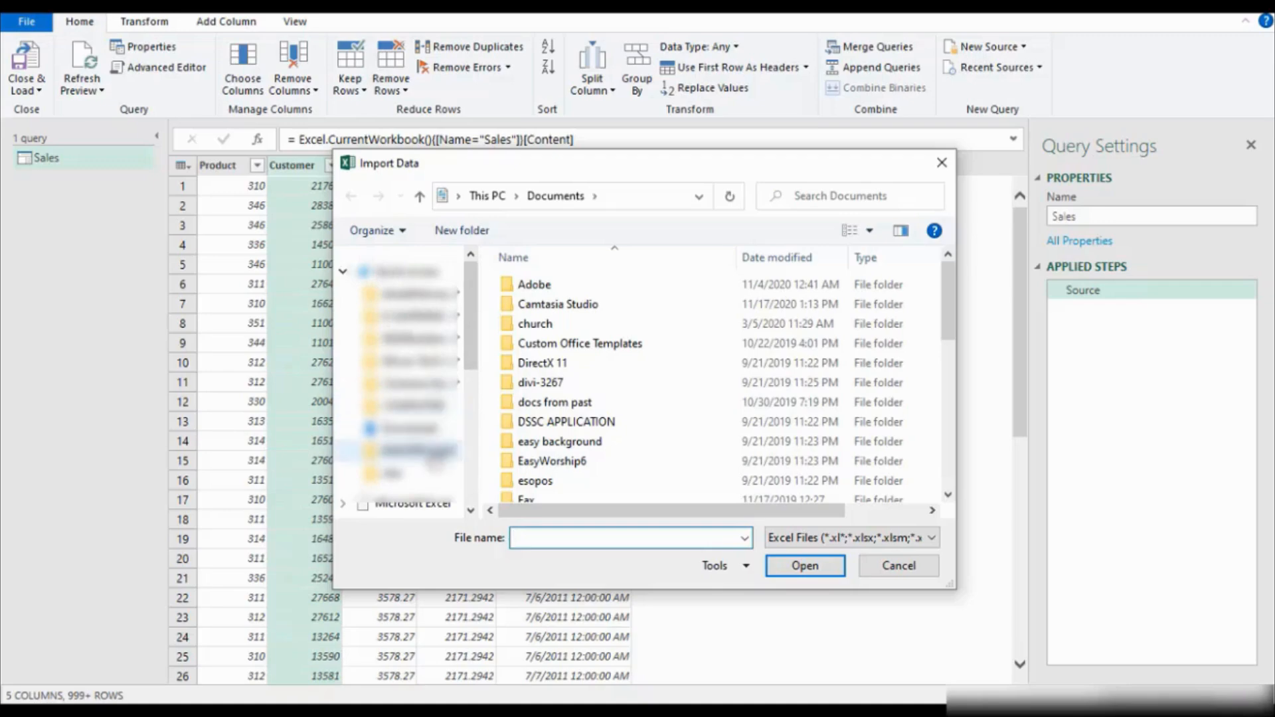
click(412, 450)
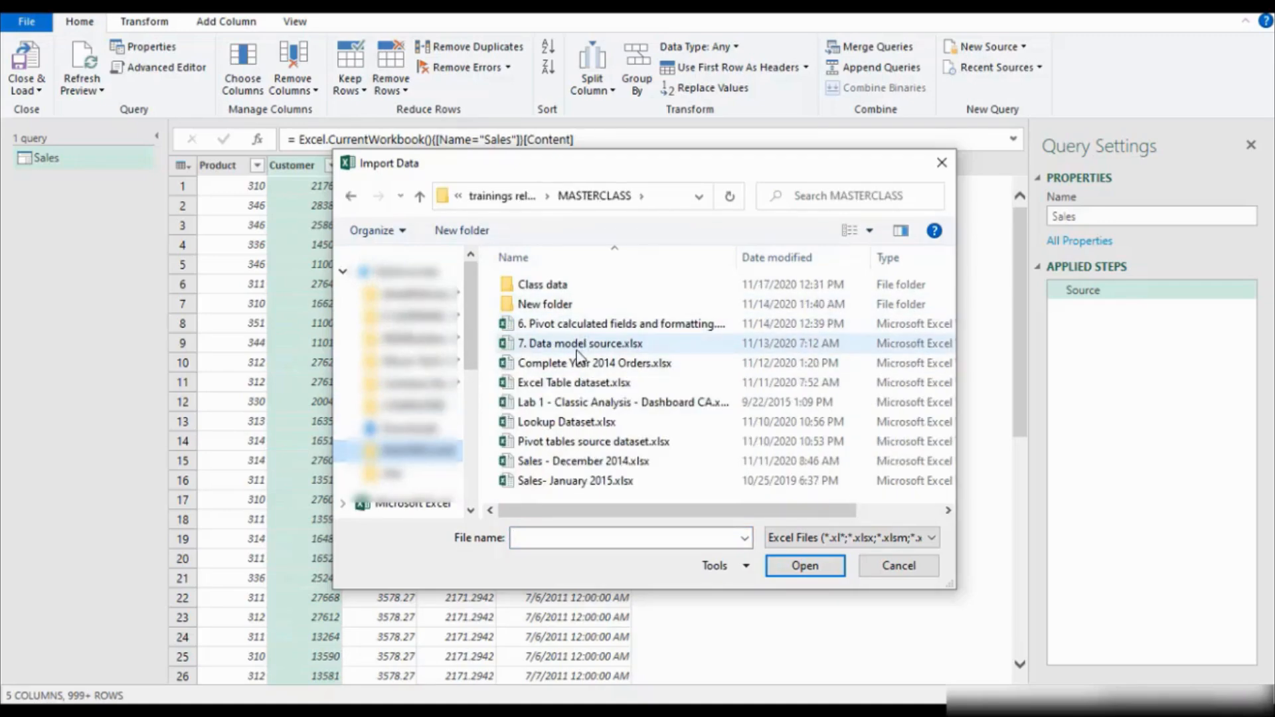
click(575, 351)
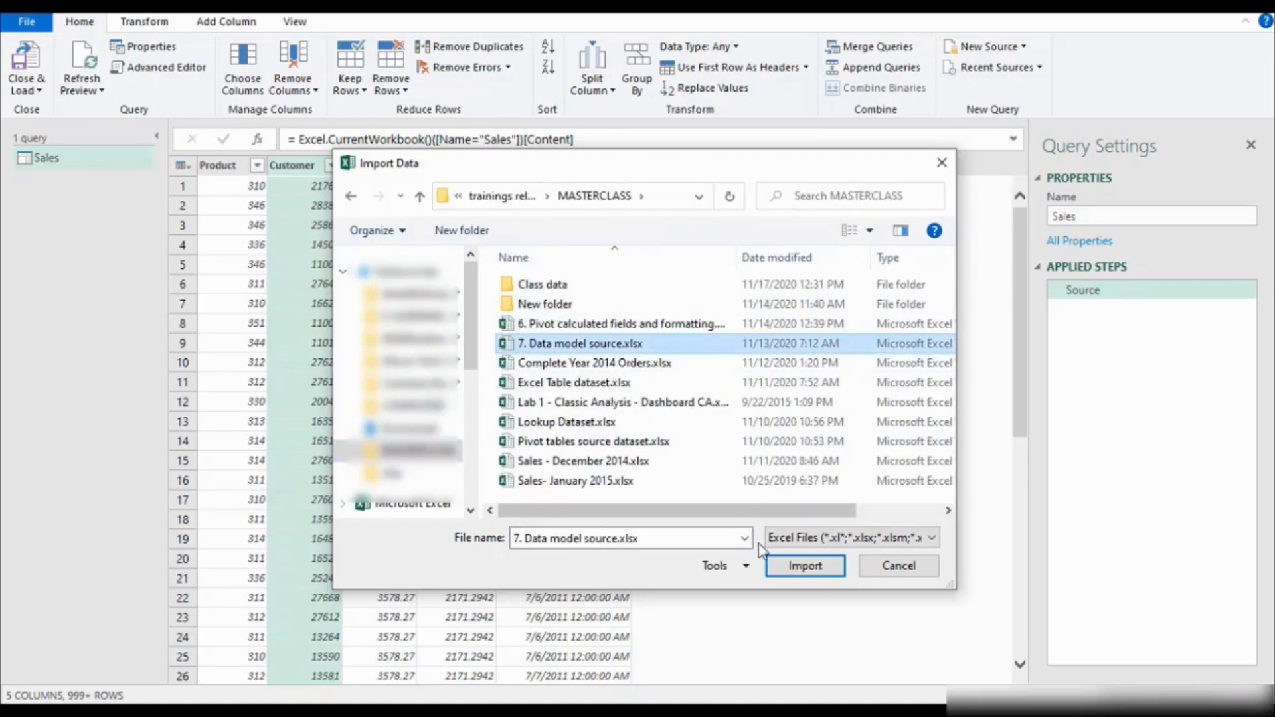
click(812, 566)
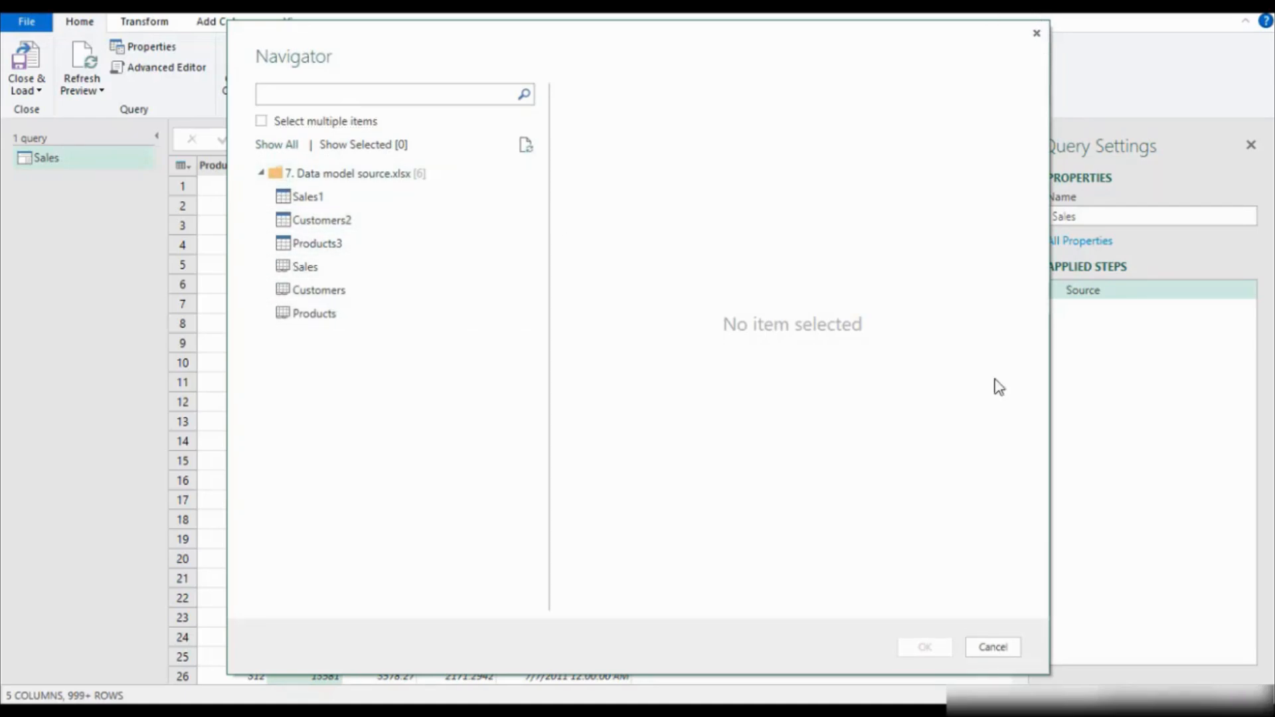
click(995, 650)
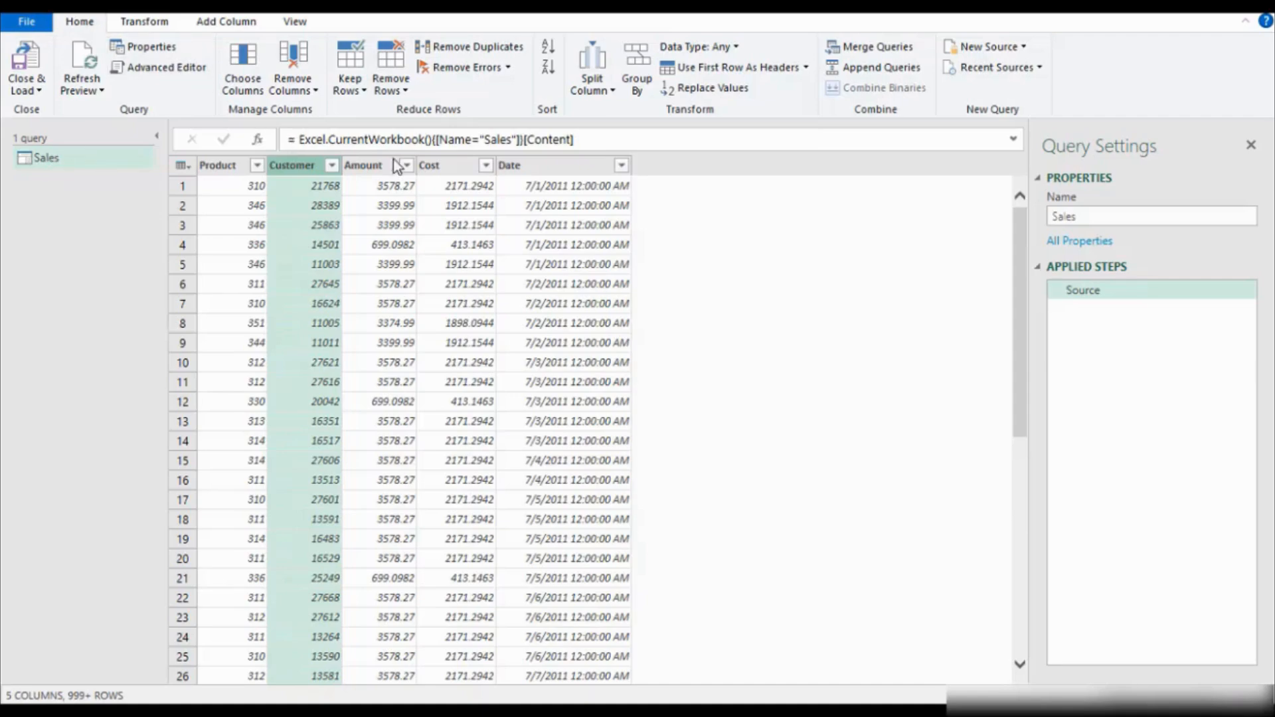
Examine the Sales query's source code in the Advanced Editor and the other source types offered for a new query.
click(189, 75)
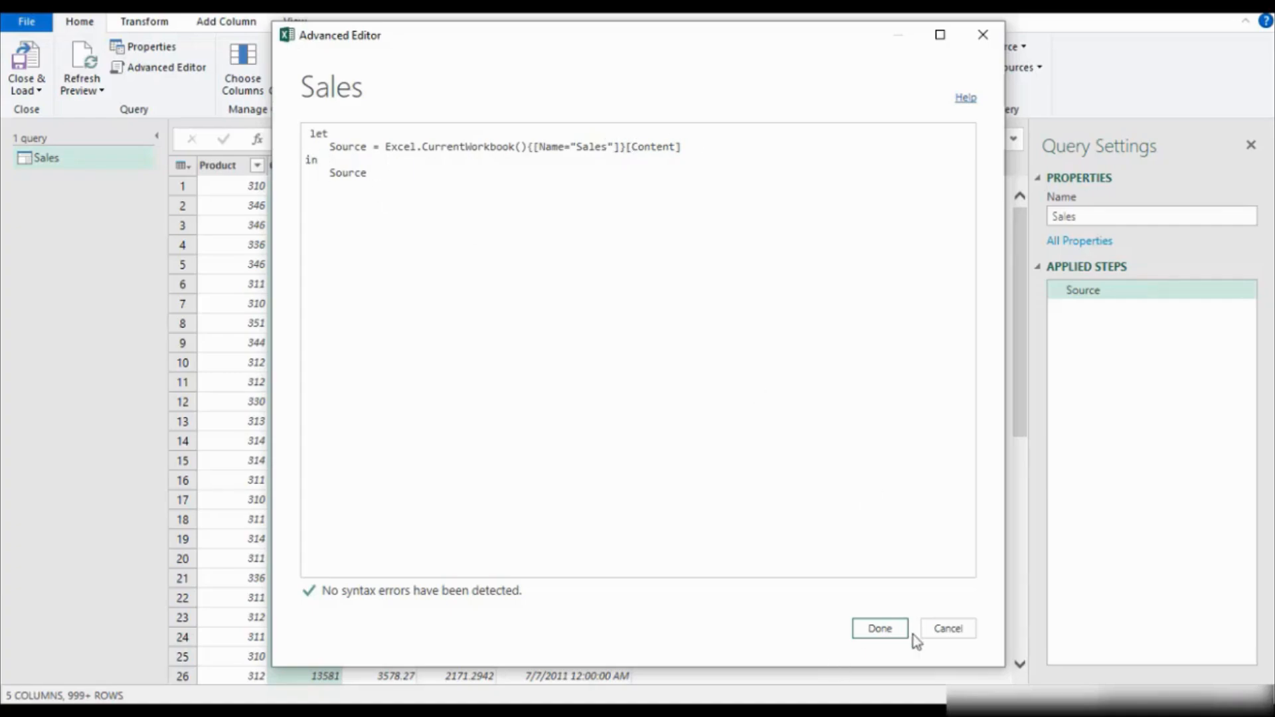
click(946, 628)
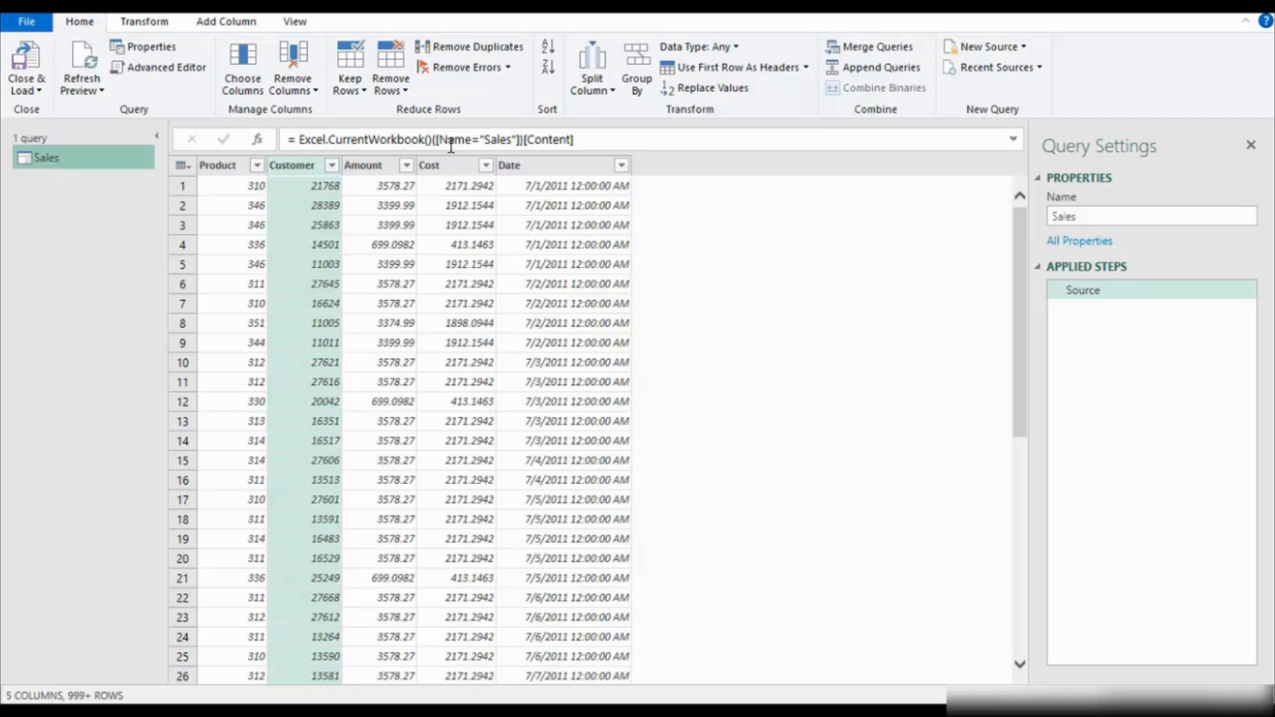
click(168, 65)
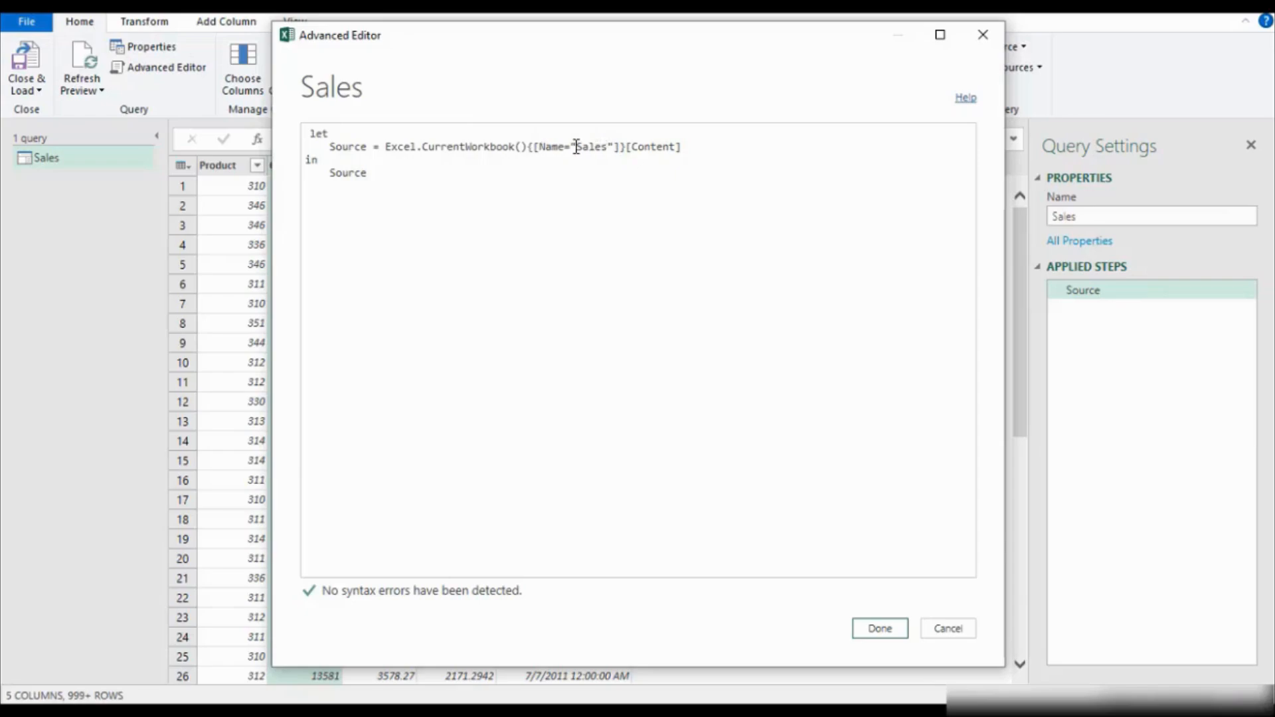
drag(381, 211, 290, 138)
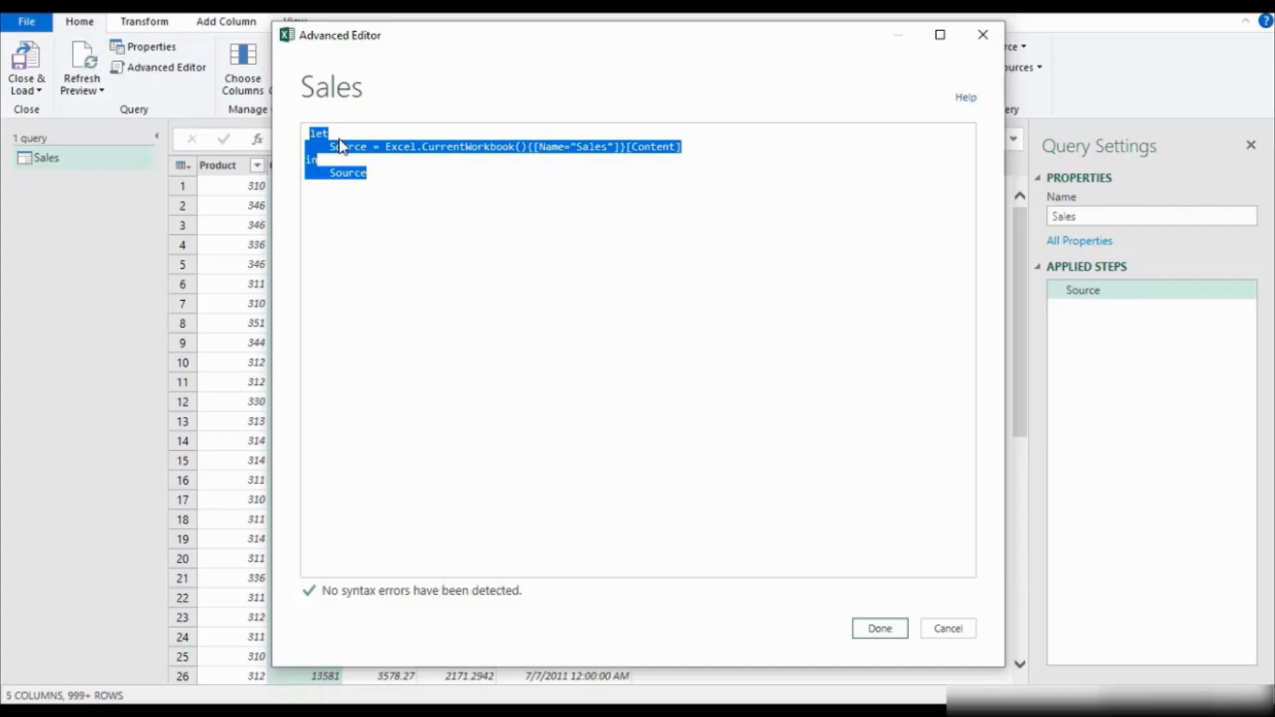
click(880, 629)
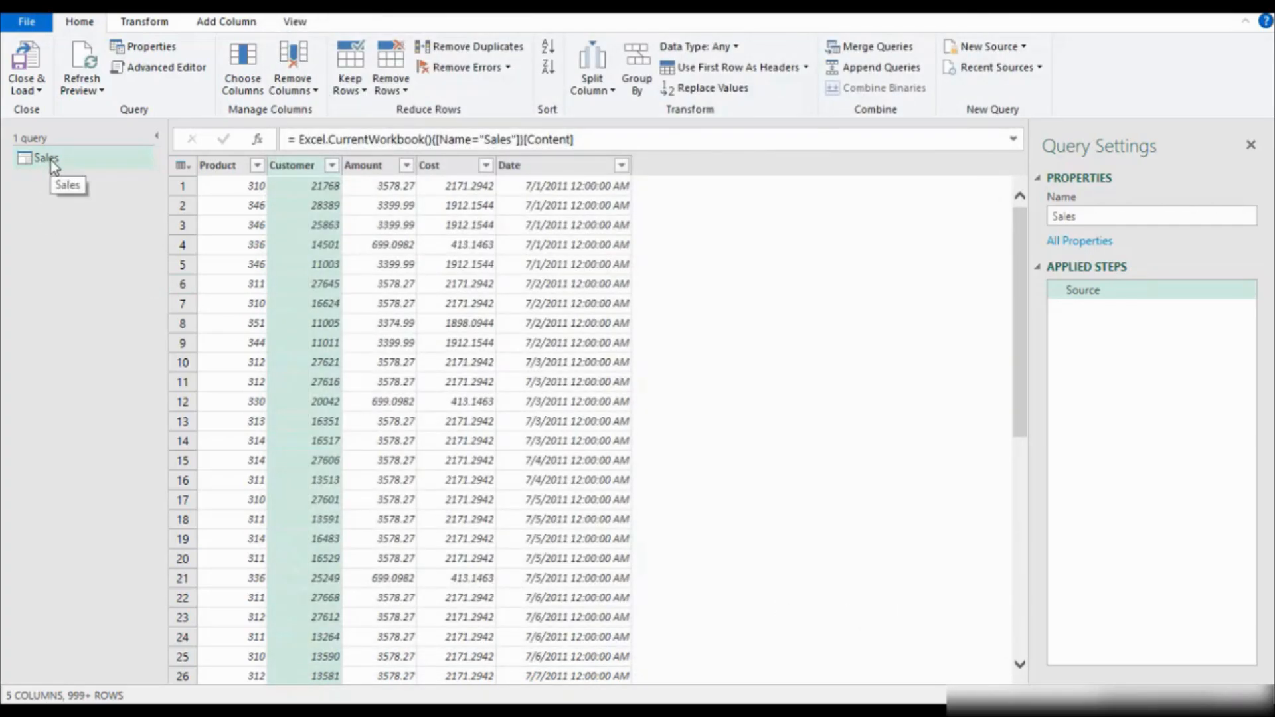
click(1026, 48)
mouse_move(1050, 128)
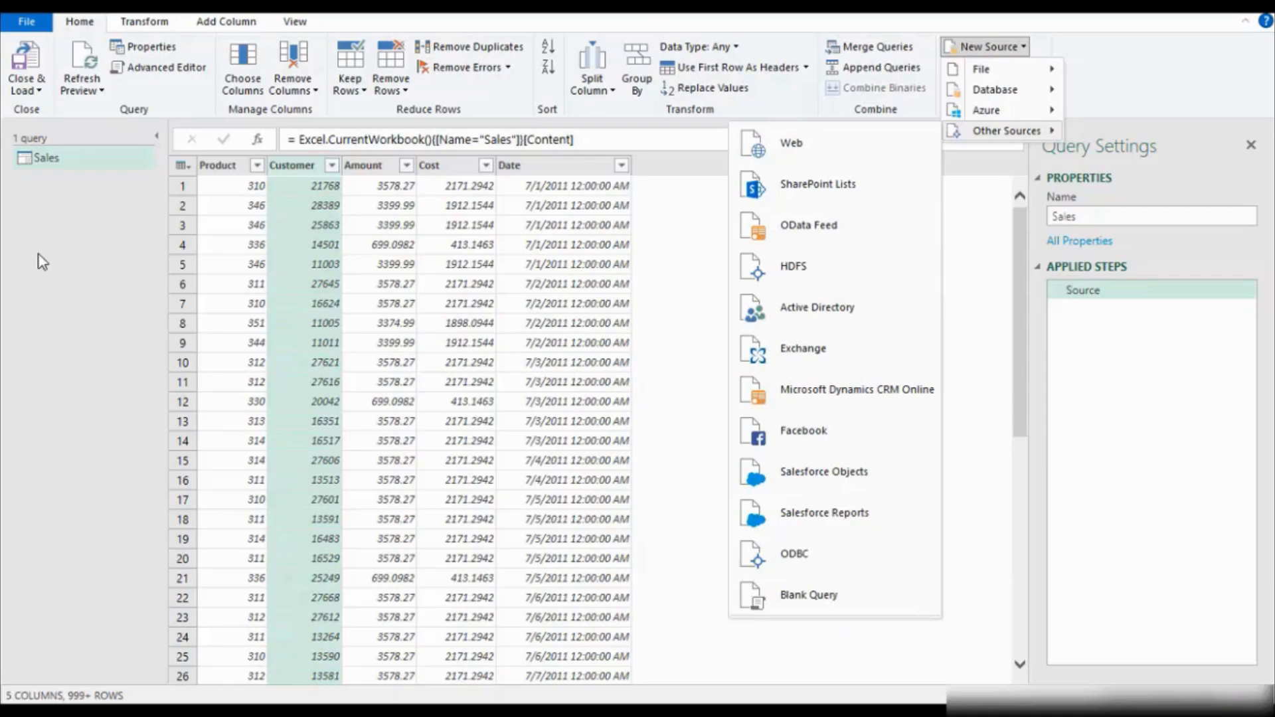
click(57, 160)
Create two duplicates of the Sales query.
click(43, 161)
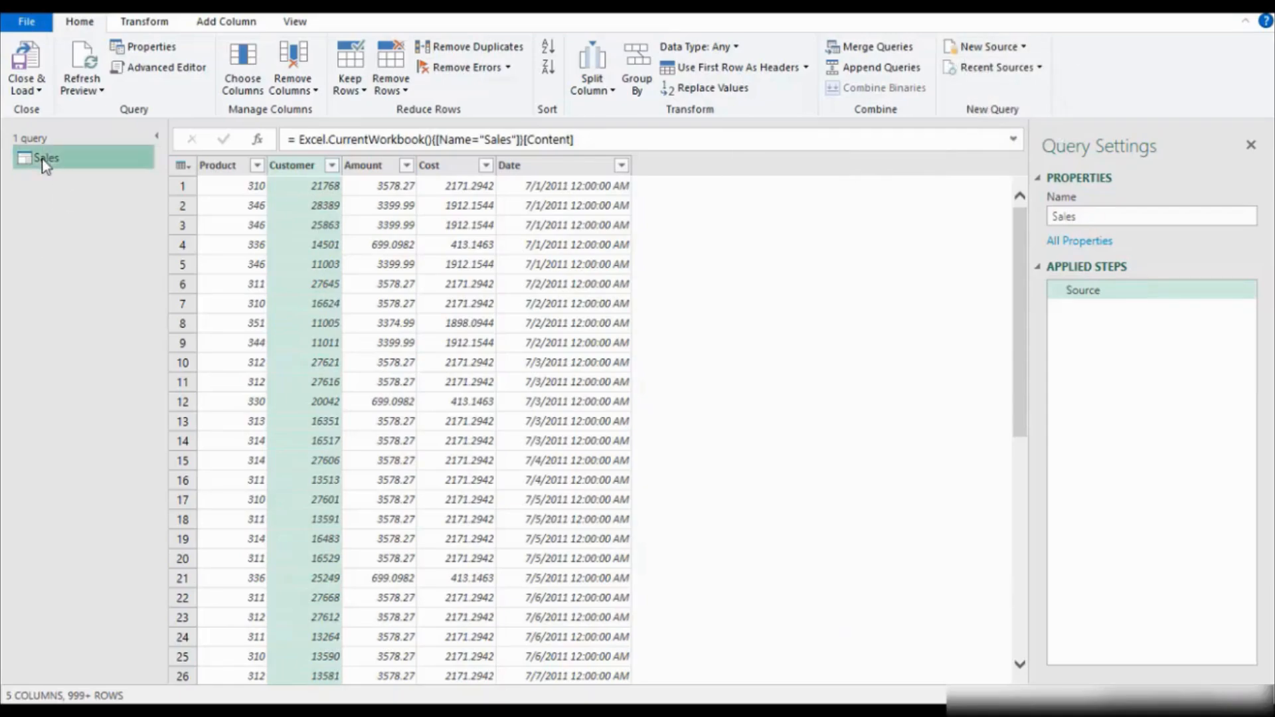
right_click(42, 162)
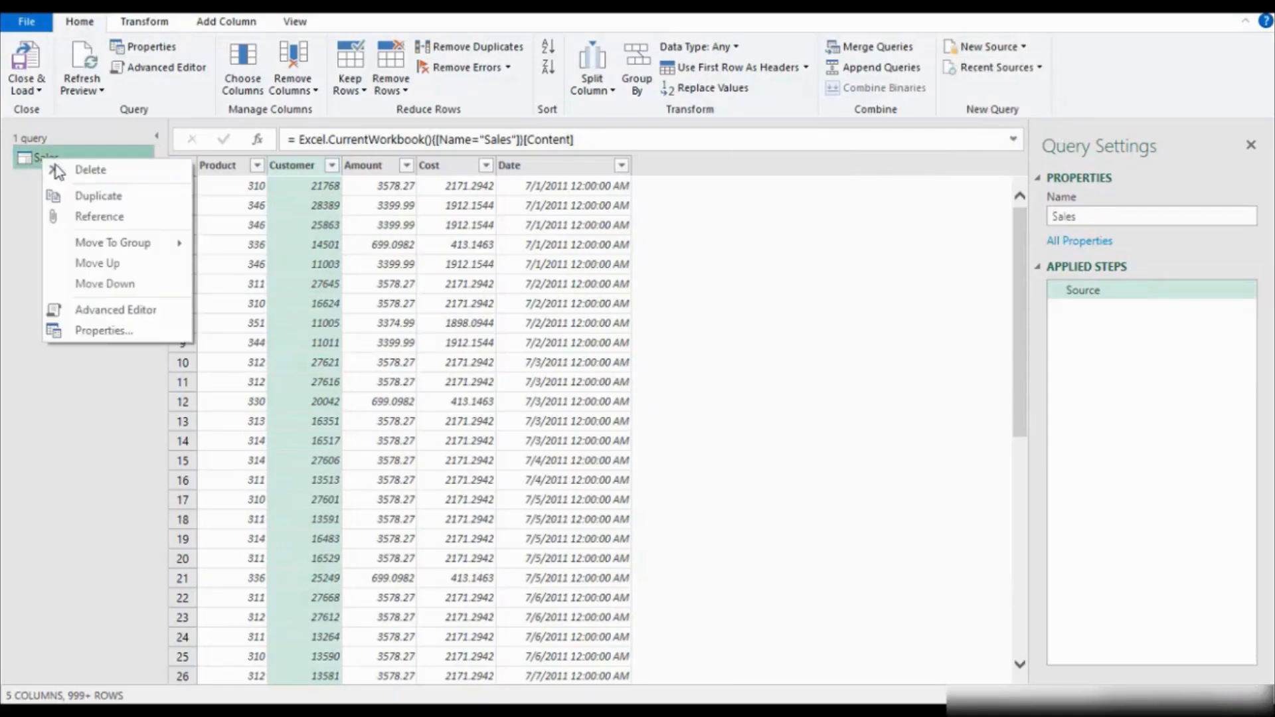
click(98, 198)
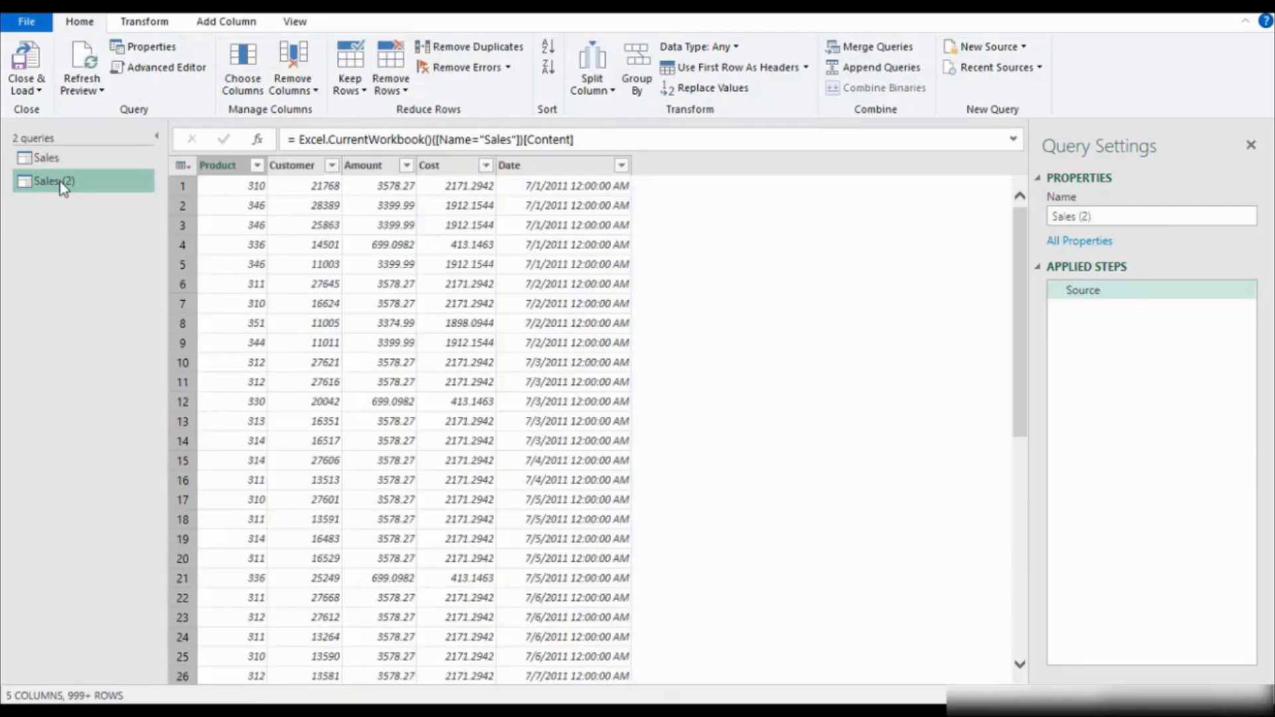
right_click(56, 181)
click(109, 219)
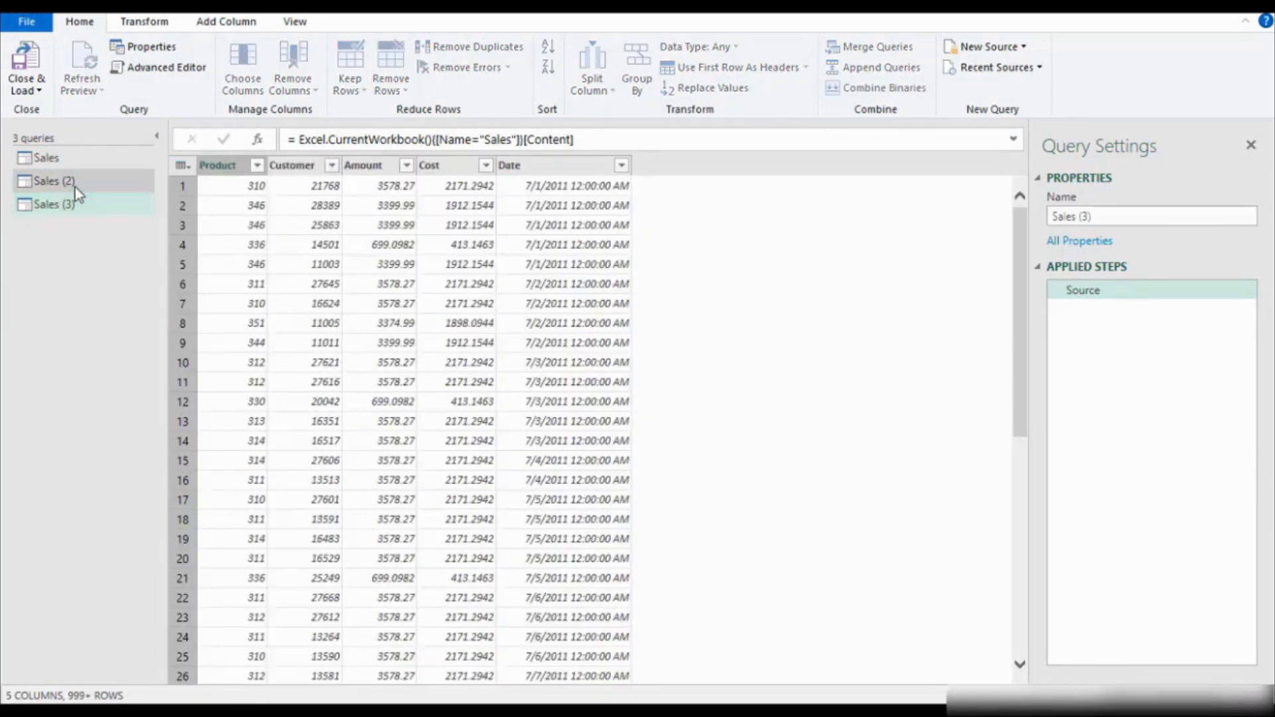
Edit the Sales (2) query's code in the Advanced Editor so its source table name is Customers.
click(75, 188)
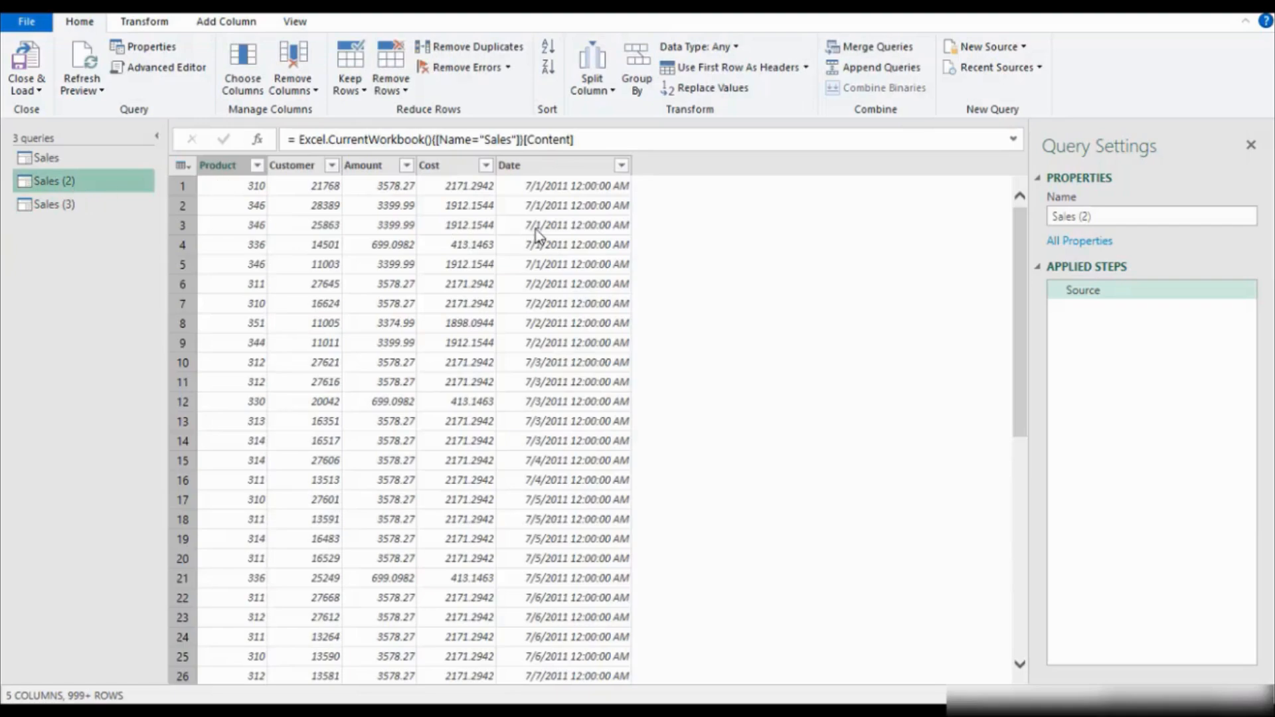
click(163, 68)
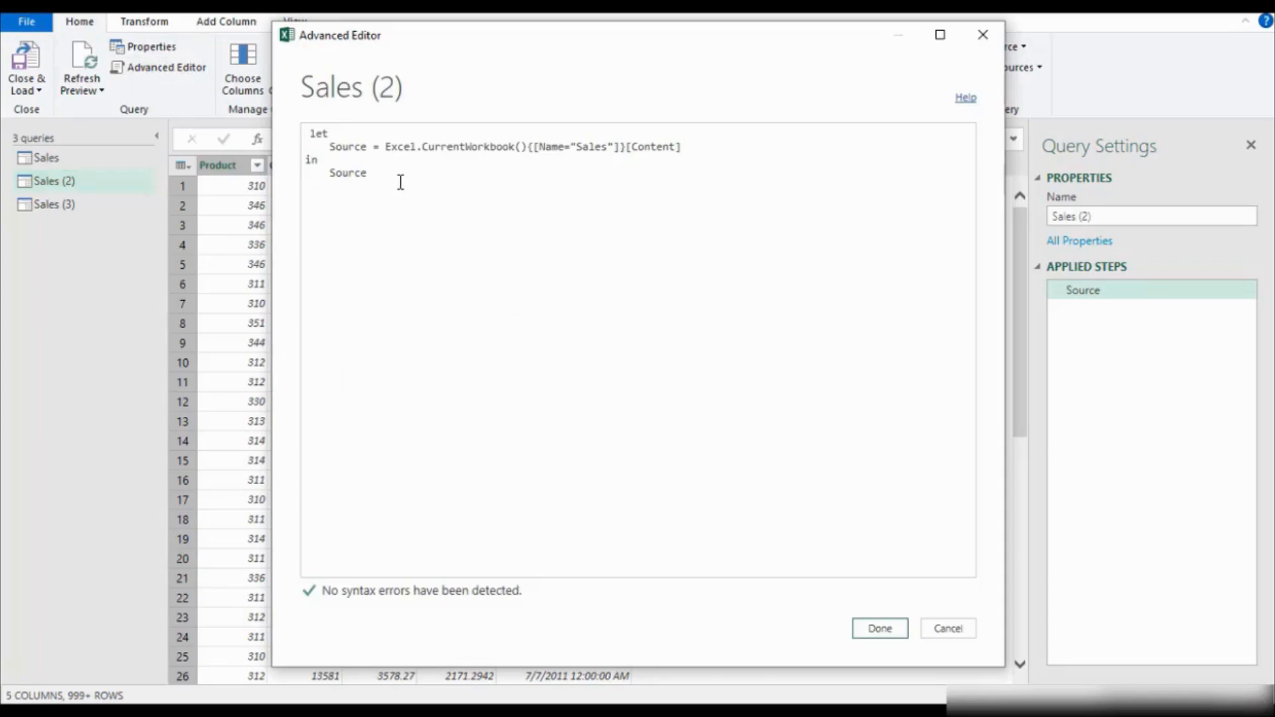
drag(399, 182, 282, 114)
click(530, 185)
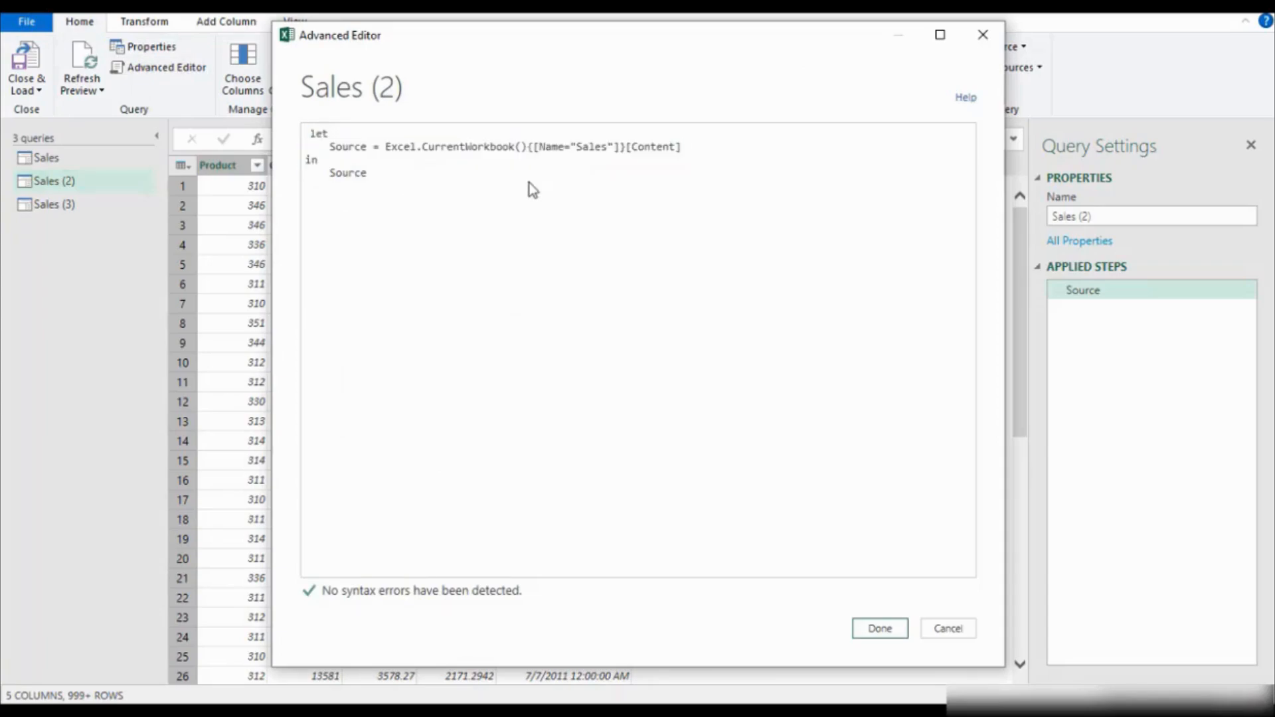
click(609, 147)
key(BackSpace)
key(BackSpace)
key(BackSpace)
key(BackSpace)
key(BackSpace)
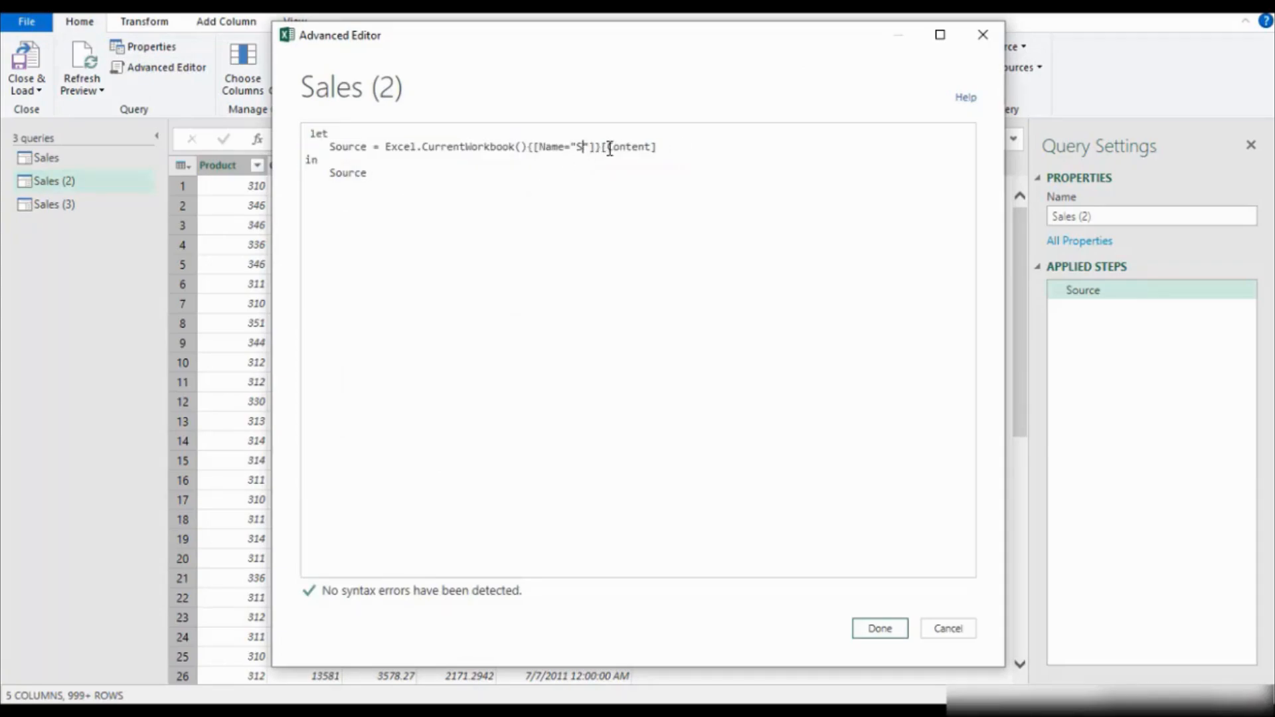
text(Customers)
drag(694, 36, 761, 253)
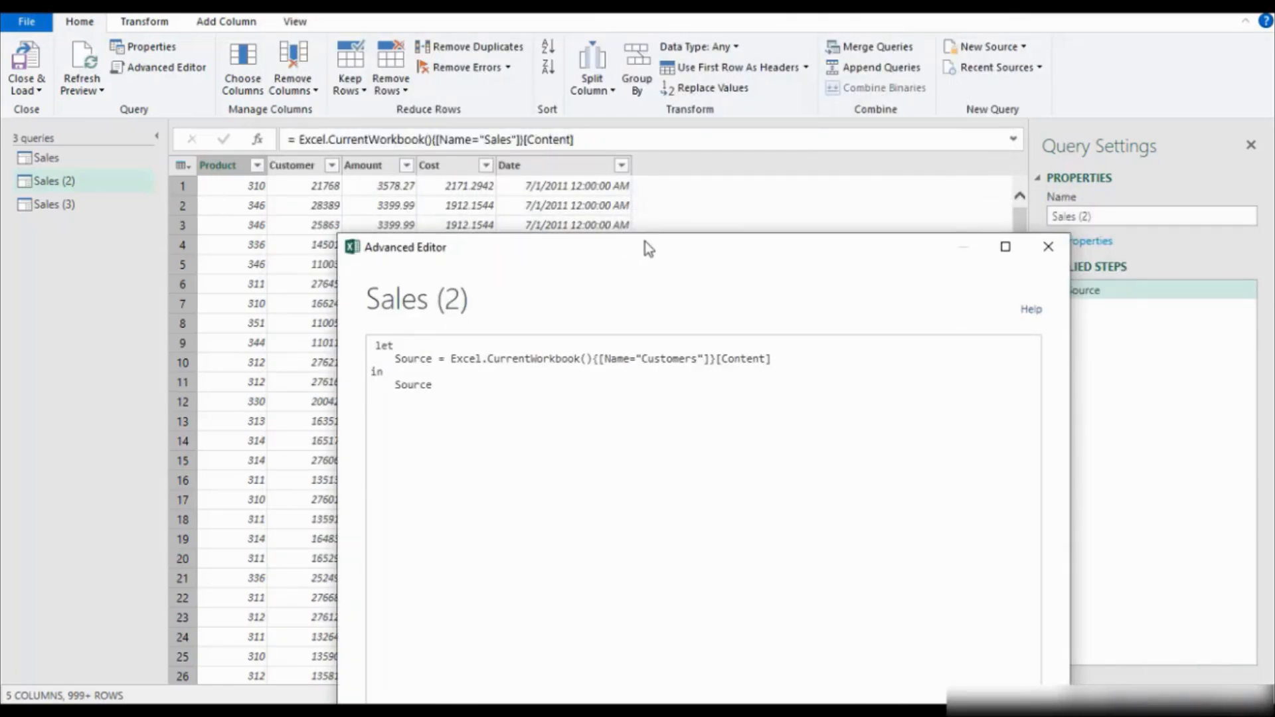
drag(645, 242, 883, 10)
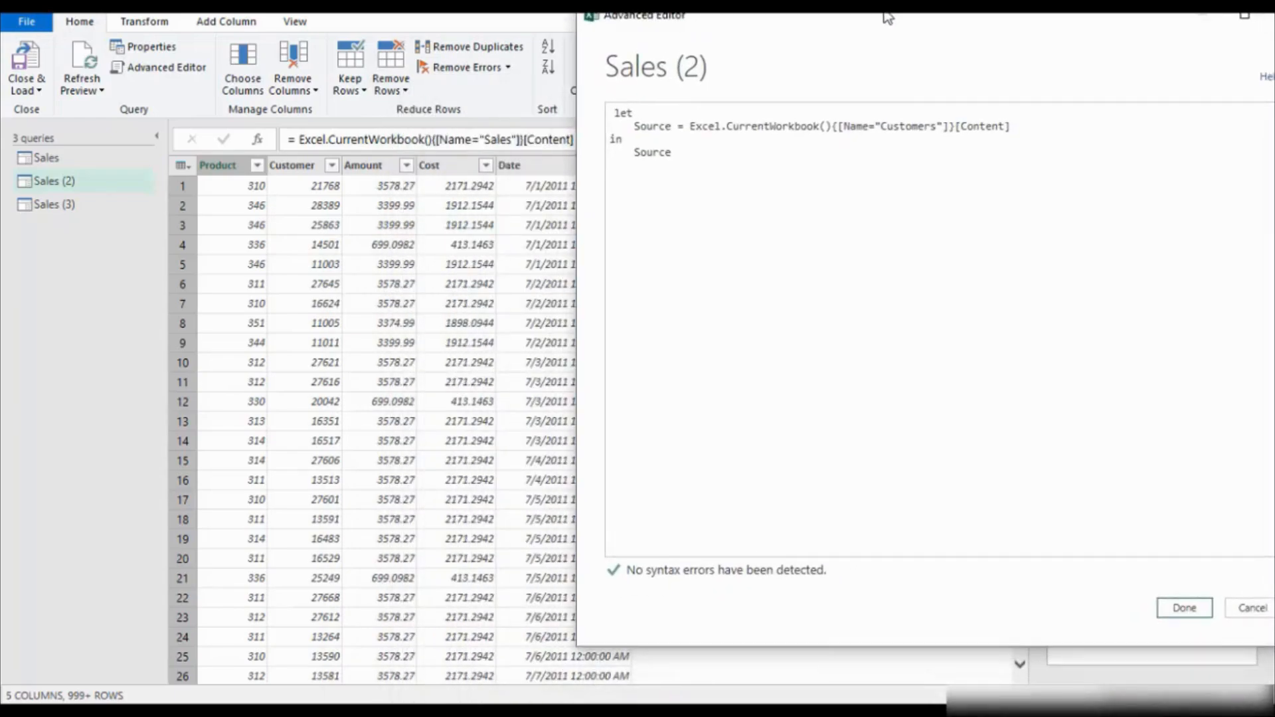
click(1185, 609)
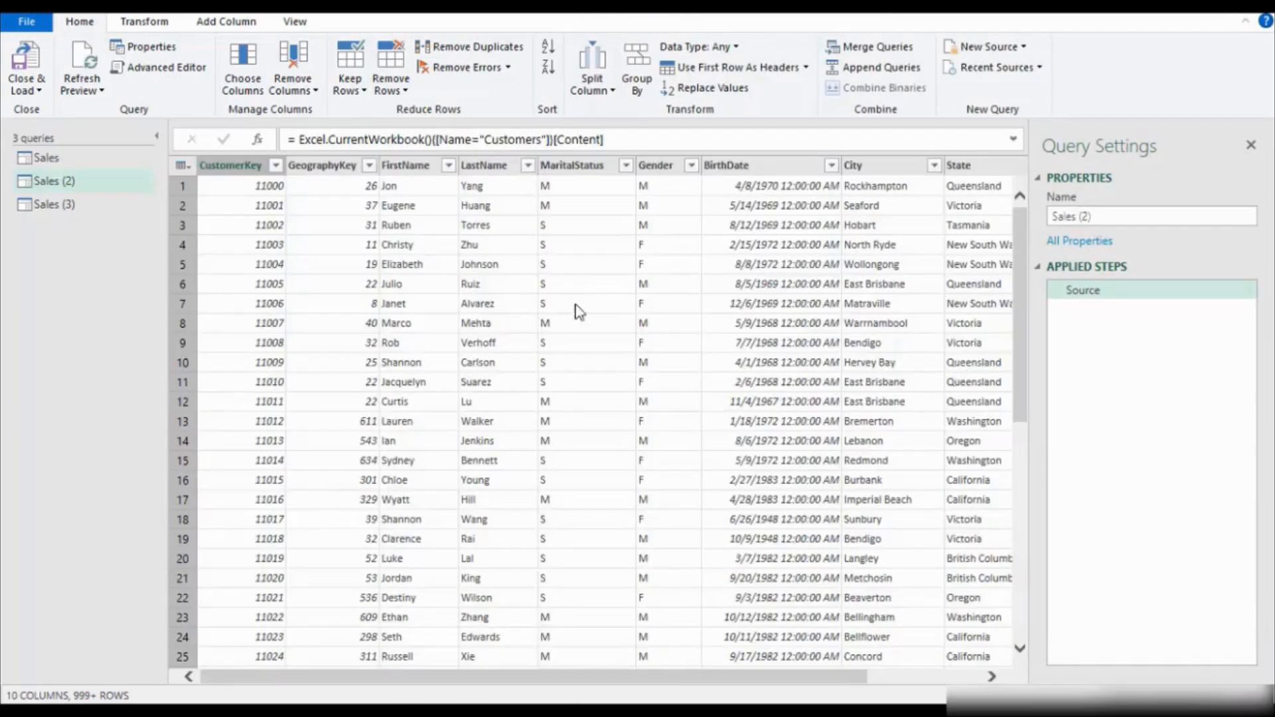
Rename the Sales (2) query as Customers.
mouse_move(537, 675)
mouse_down()
mouse_move(890, 674)
mouse_move(531, 664)
mouse_up()
click(54, 184)
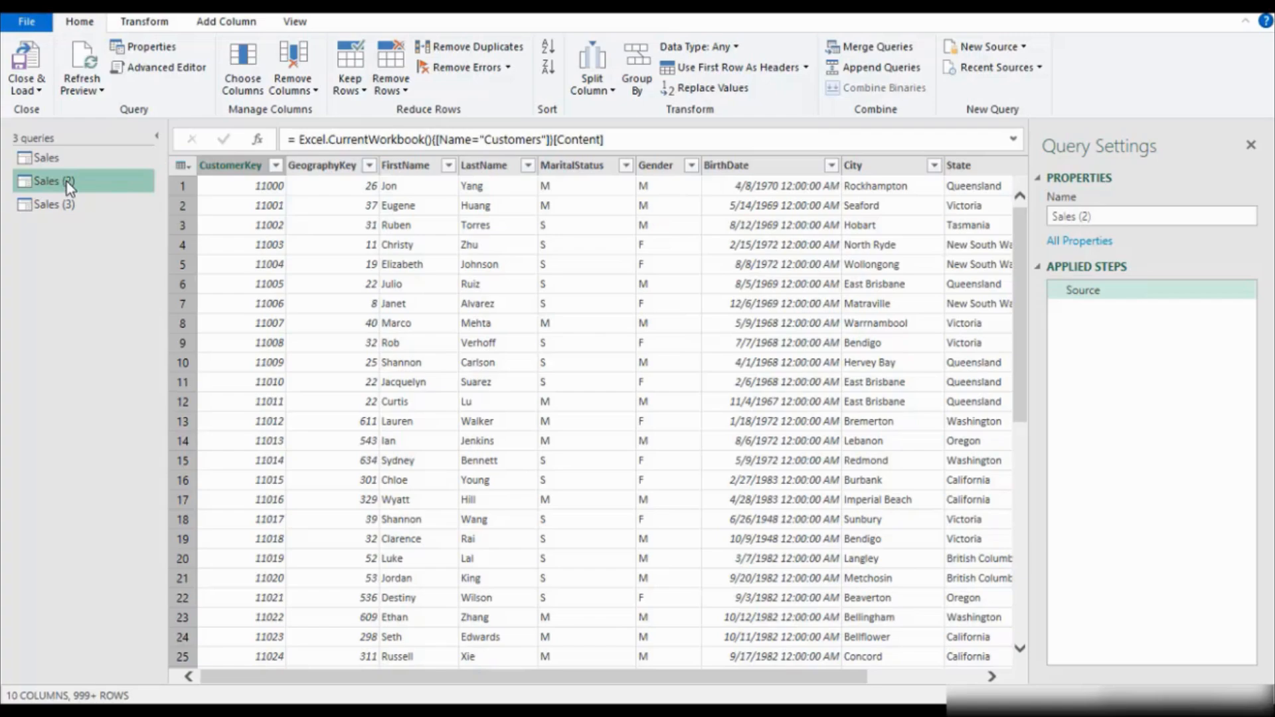
click(1108, 217)
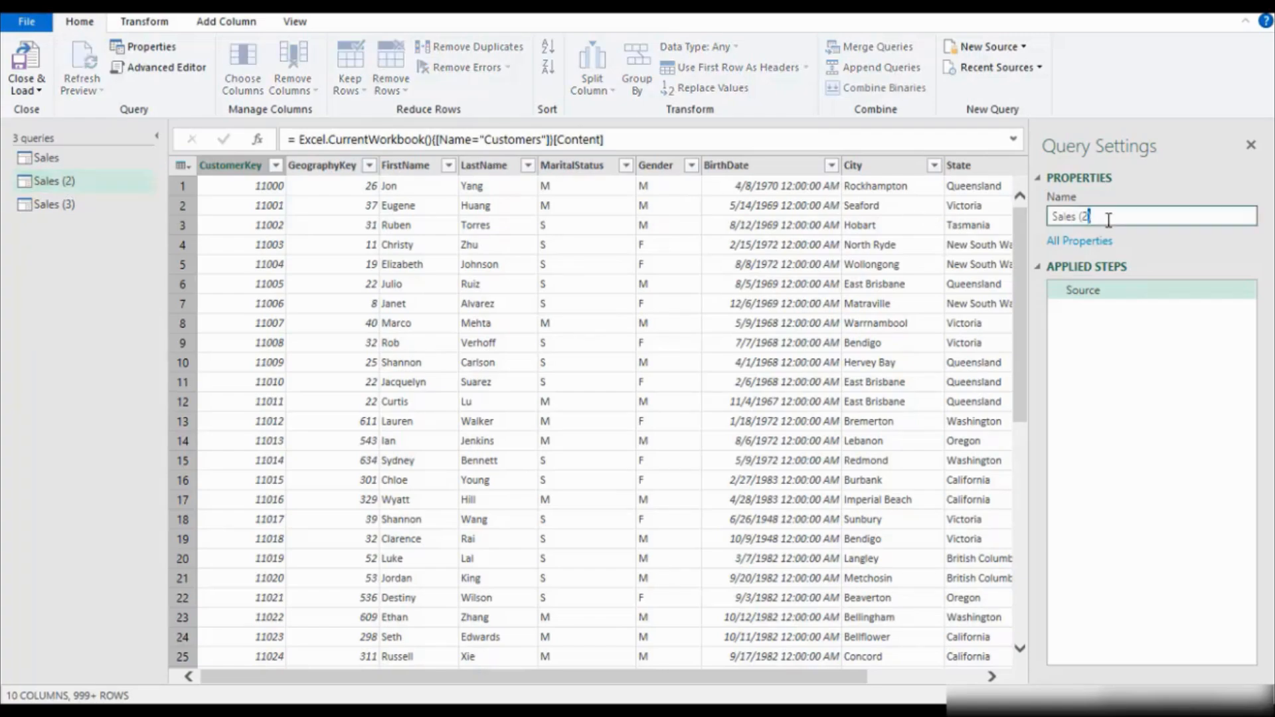
drag(1110, 219, 1040, 222)
text(Customers)
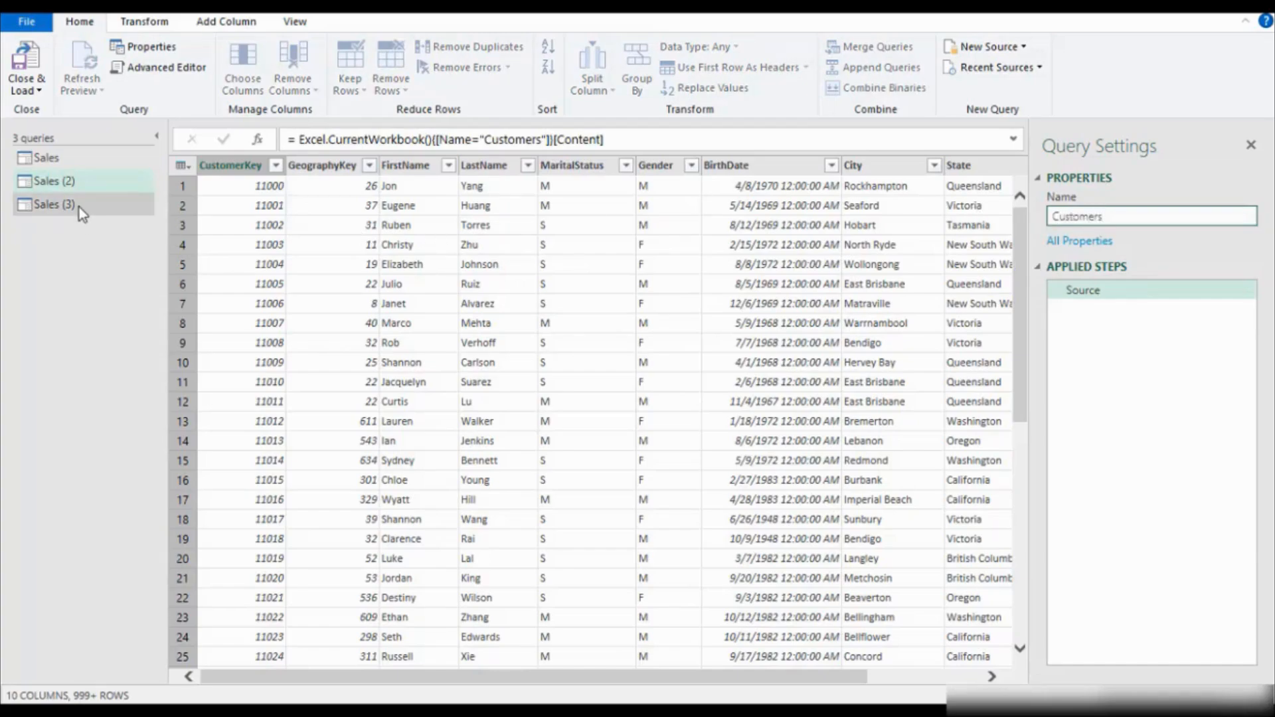
key(Return)
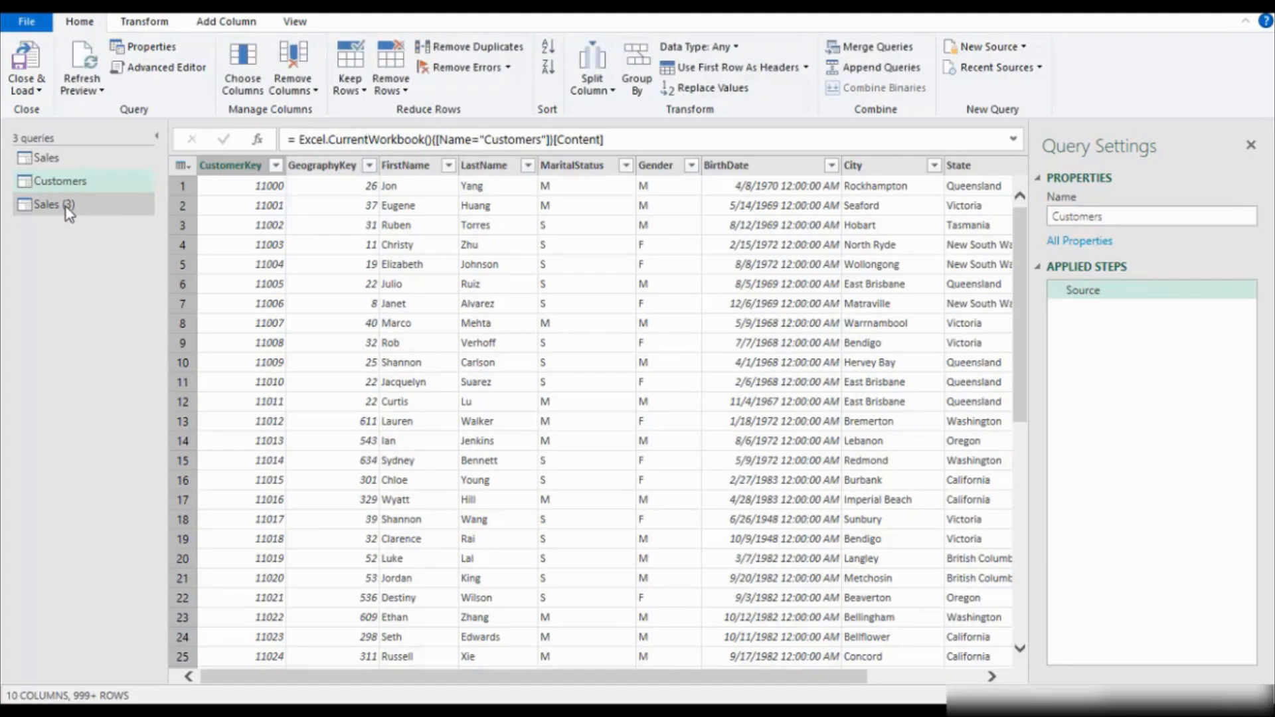
Edit the Sales (3) query's code in the Advanced Editor so its source table name is Products.
click(66, 206)
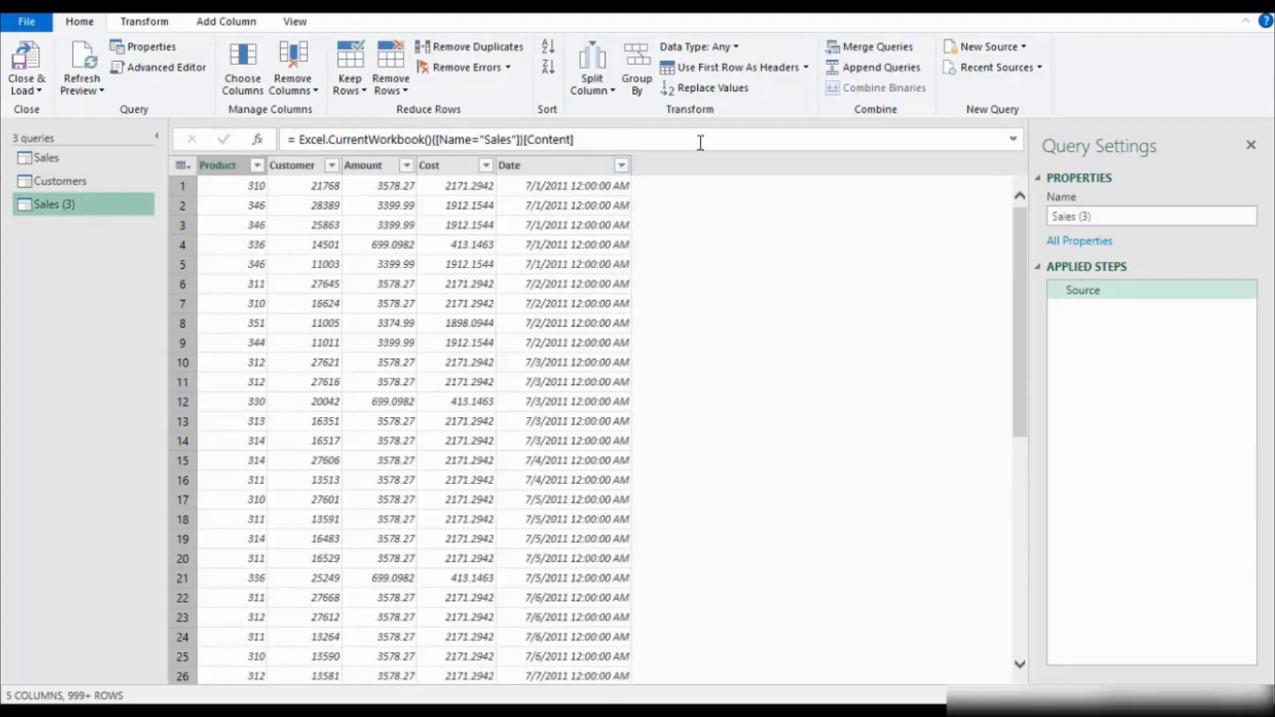
click(165, 69)
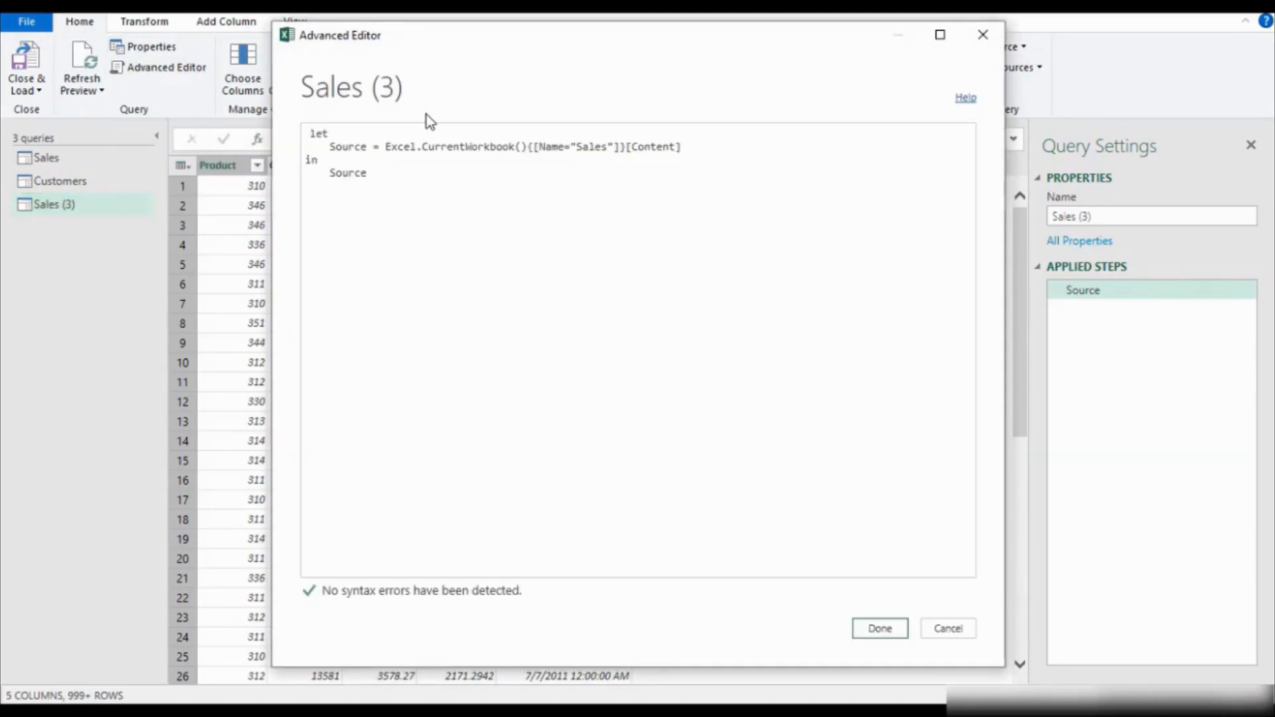
click(608, 148)
key(BackSpace)
key(BackSpace)
key(BackSpace)
key(BackSpace)
key(BackSpace)
text(Pr)
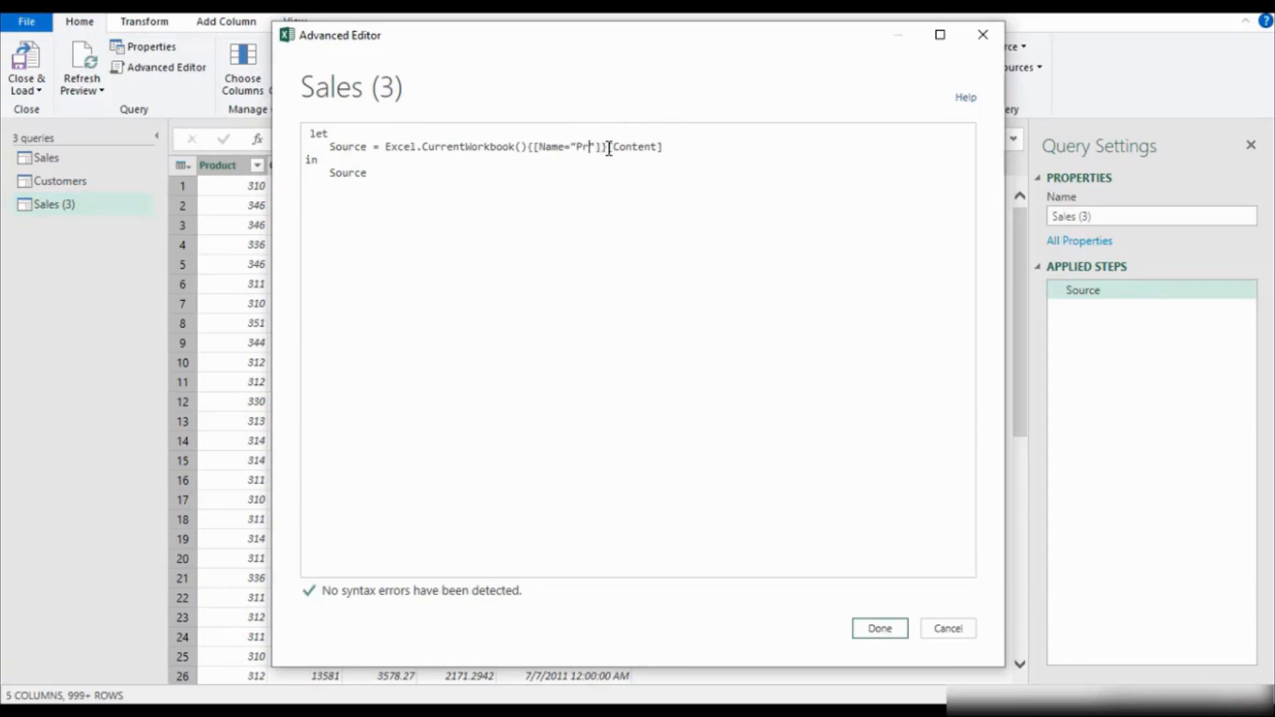
text(oducts)
click(883, 630)
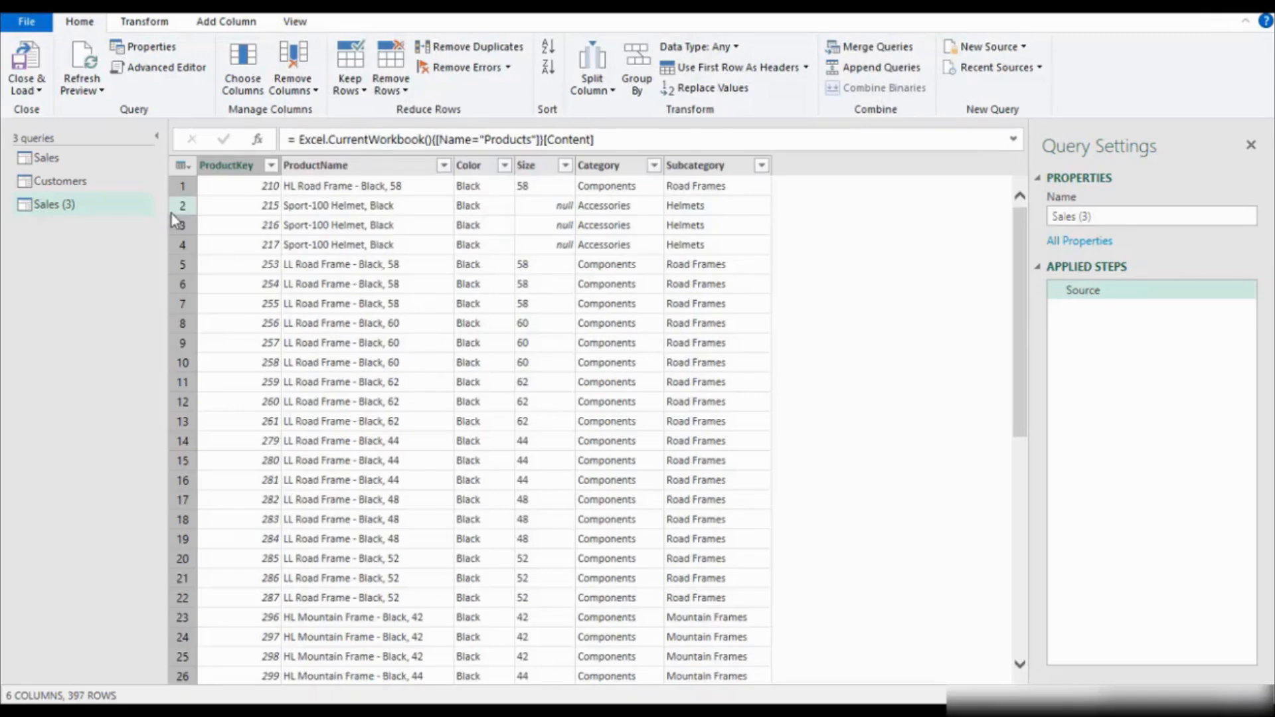
Rename the Sales (3) query as Products and select its ProductKey column.
click(1116, 216)
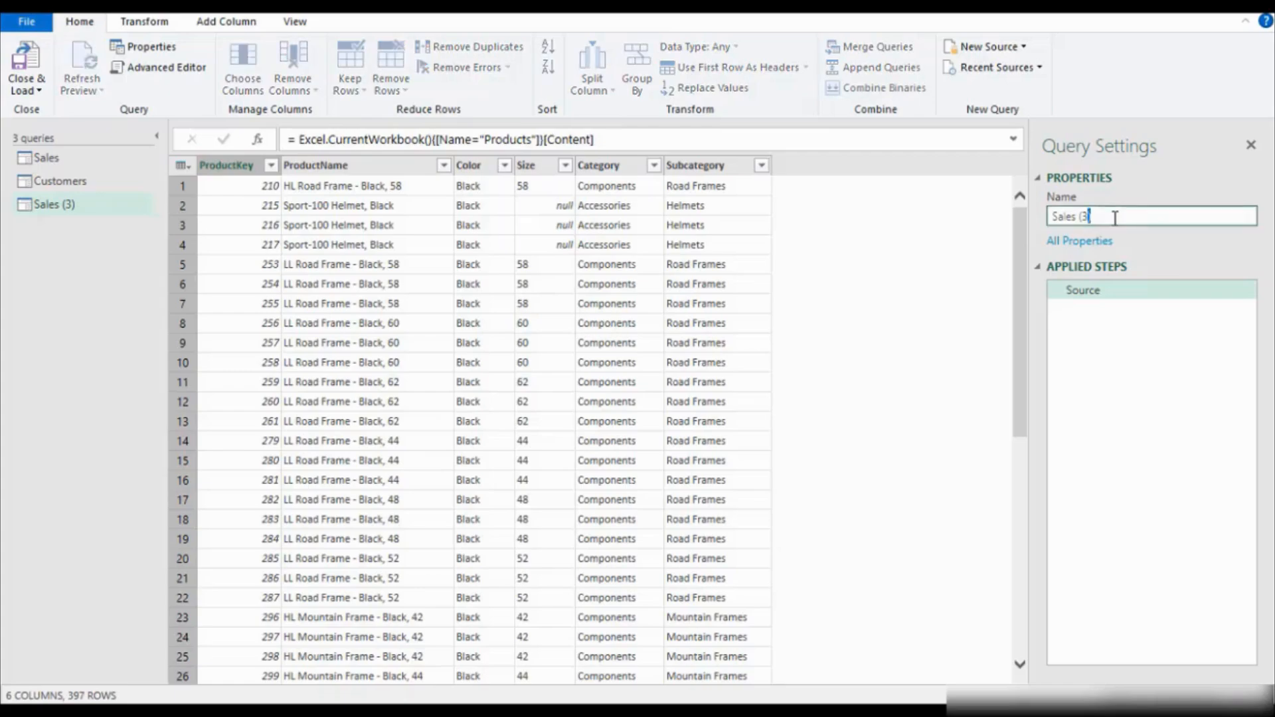
key(BackSpace)
key(BackSpace)
key(BackSpace)
key(BackSpace)
key(BackSpace)
key(BackSpace)
key(BackSpace)
key(BackSpace)
key(BackSpace)
text(Products)
click(1122, 311)
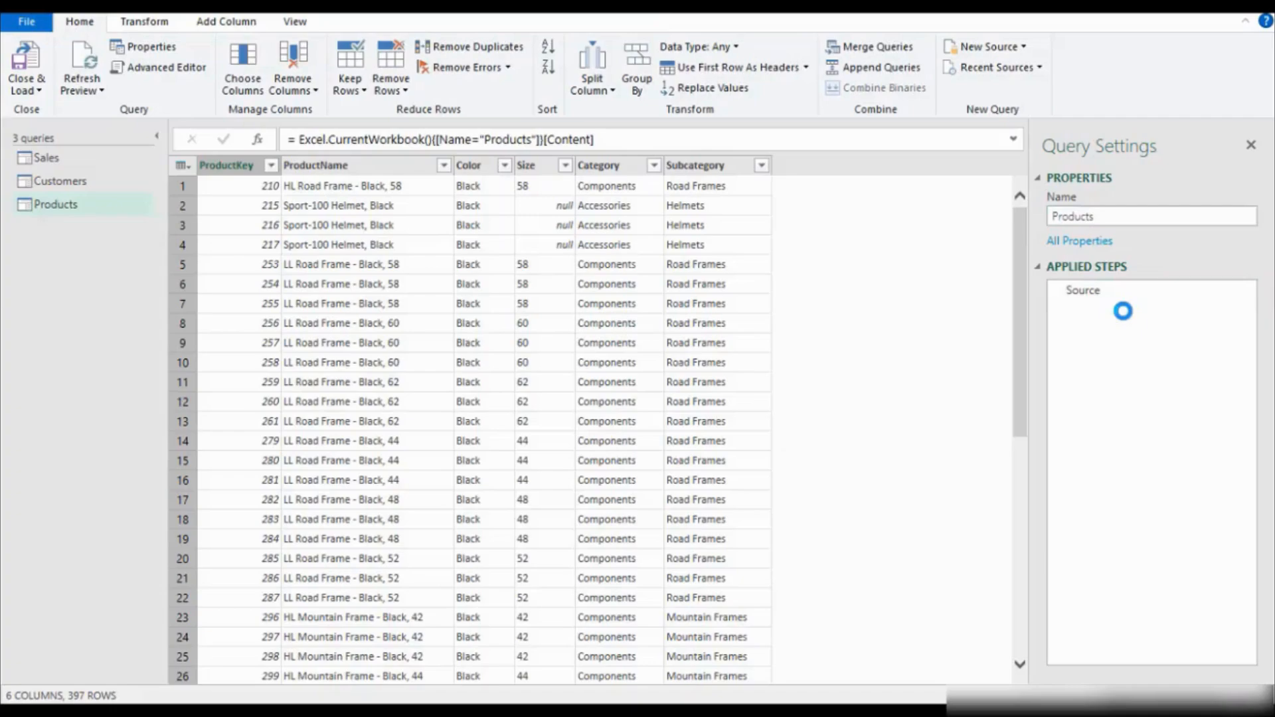
click(235, 166)
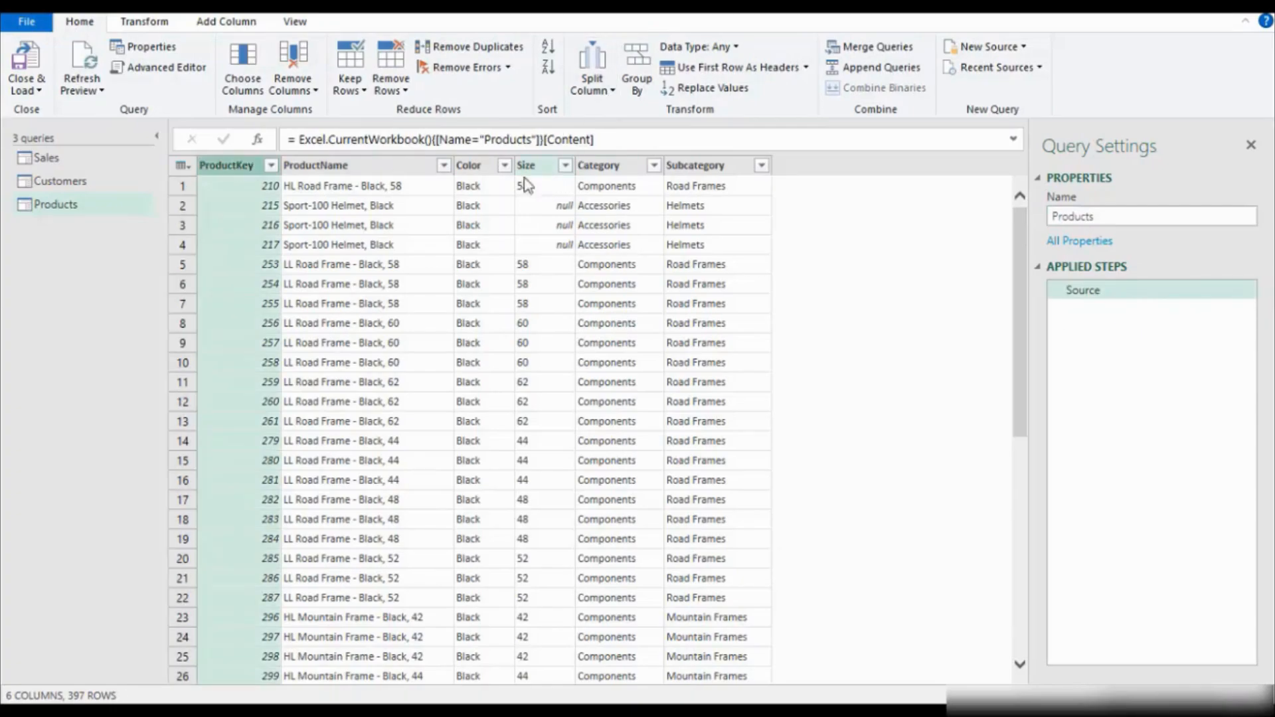
Examine the columns of the Products query and the data in the Sales and Customers queries.
click(363, 167)
click(469, 166)
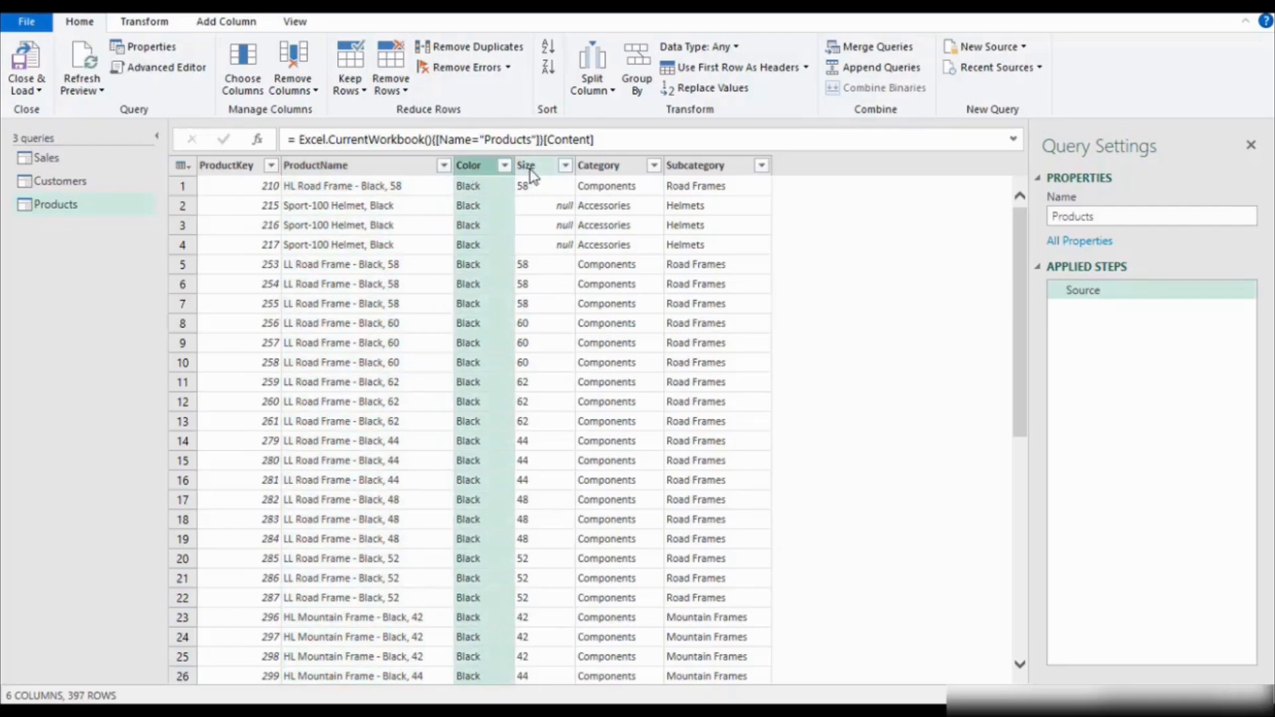
click(530, 170)
click(621, 166)
click(731, 166)
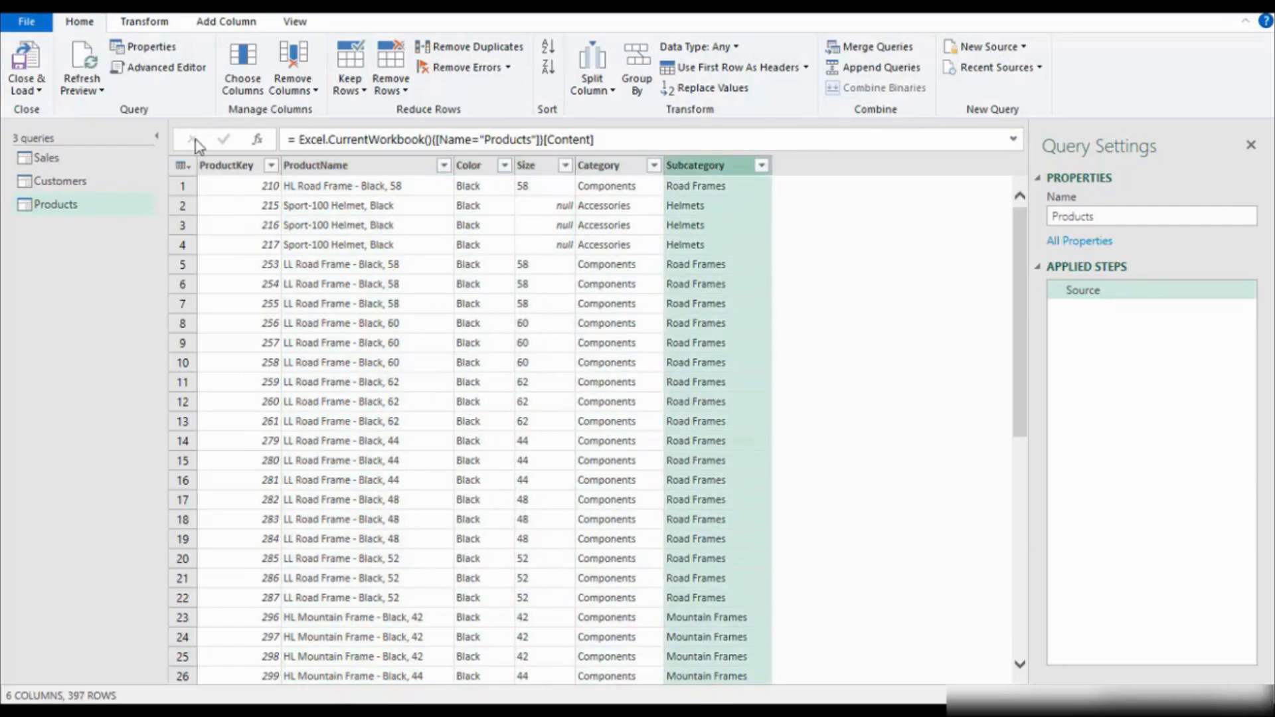
click(74, 161)
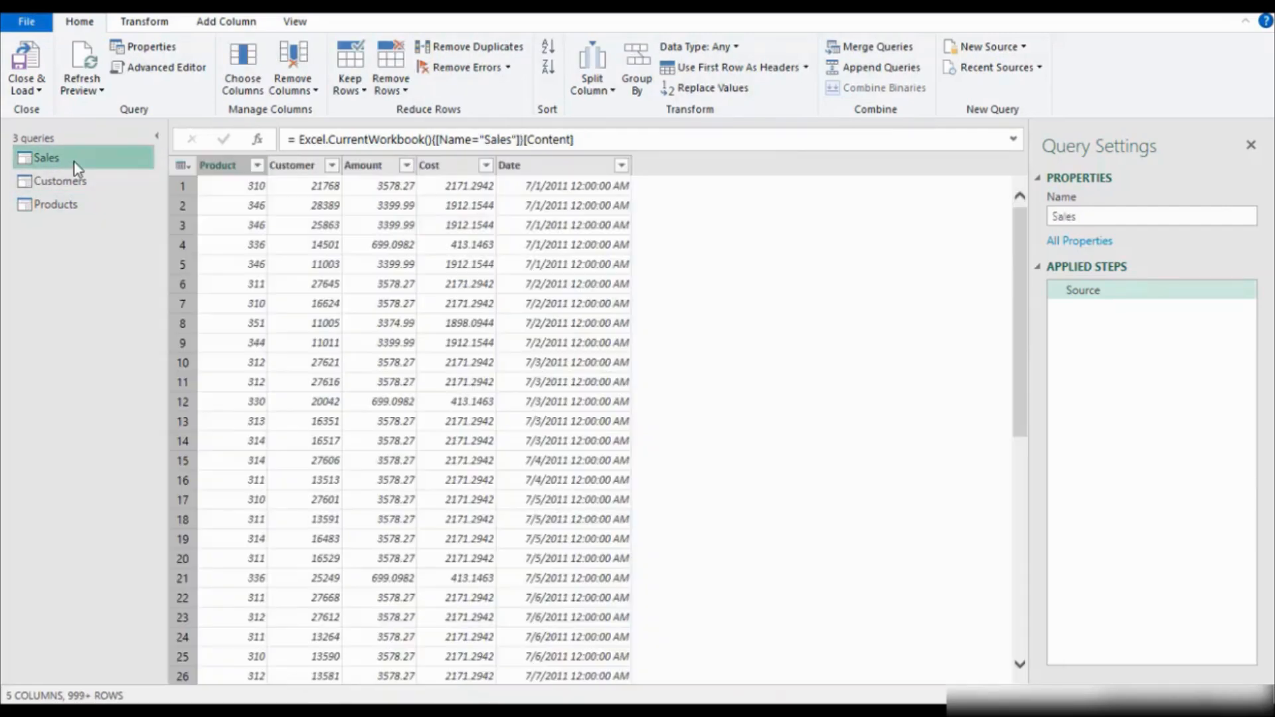
click(75, 176)
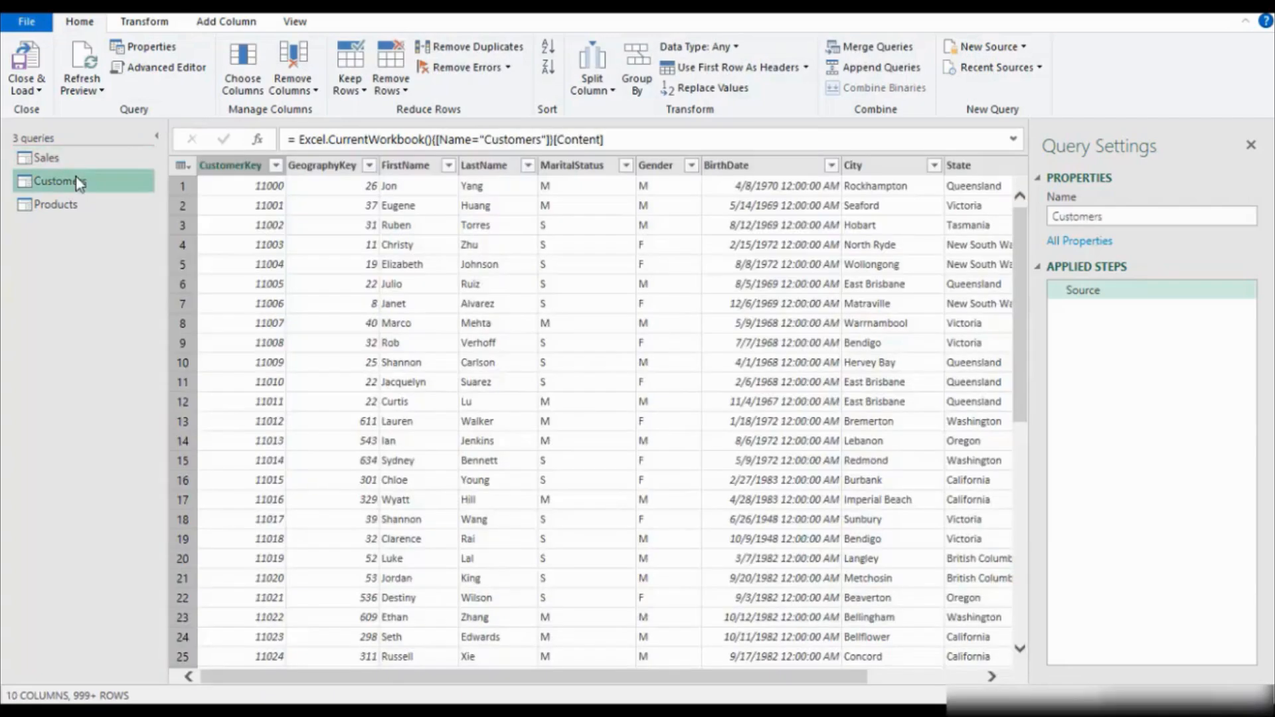
click(66, 159)
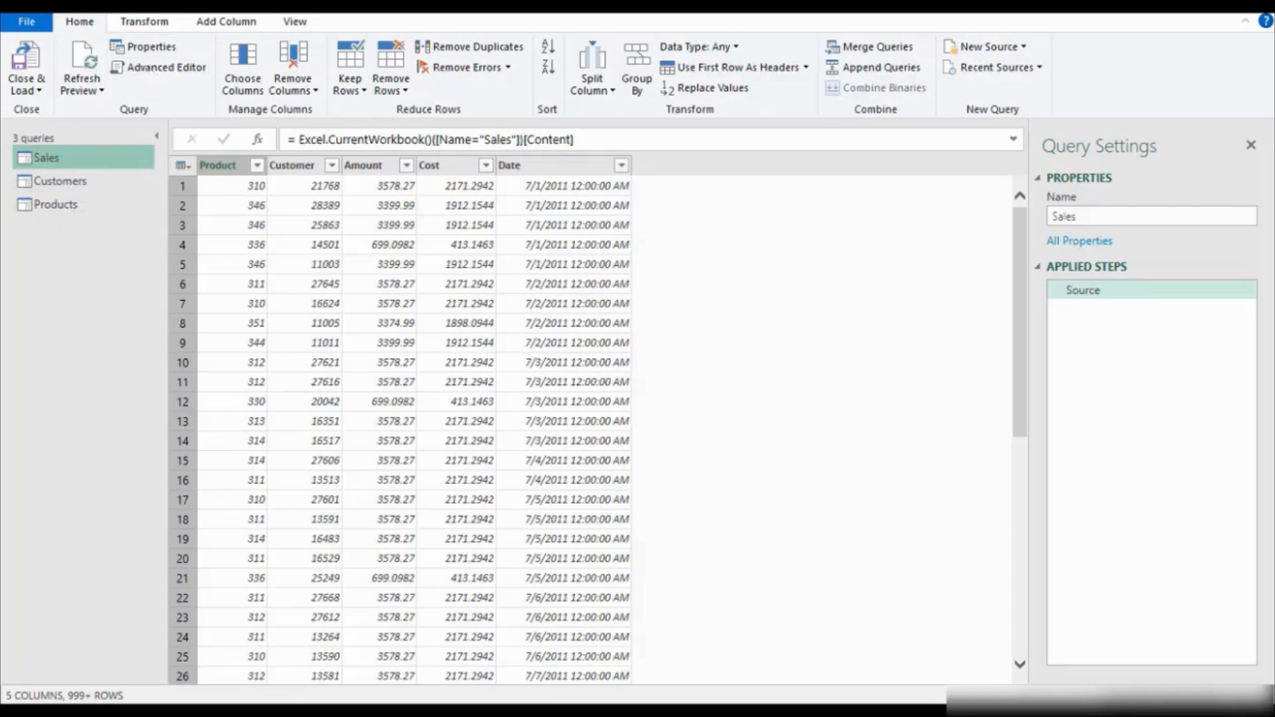
Close the query editor and load the queries as connections only, adding their data to the Data Model.
click(38, 93)
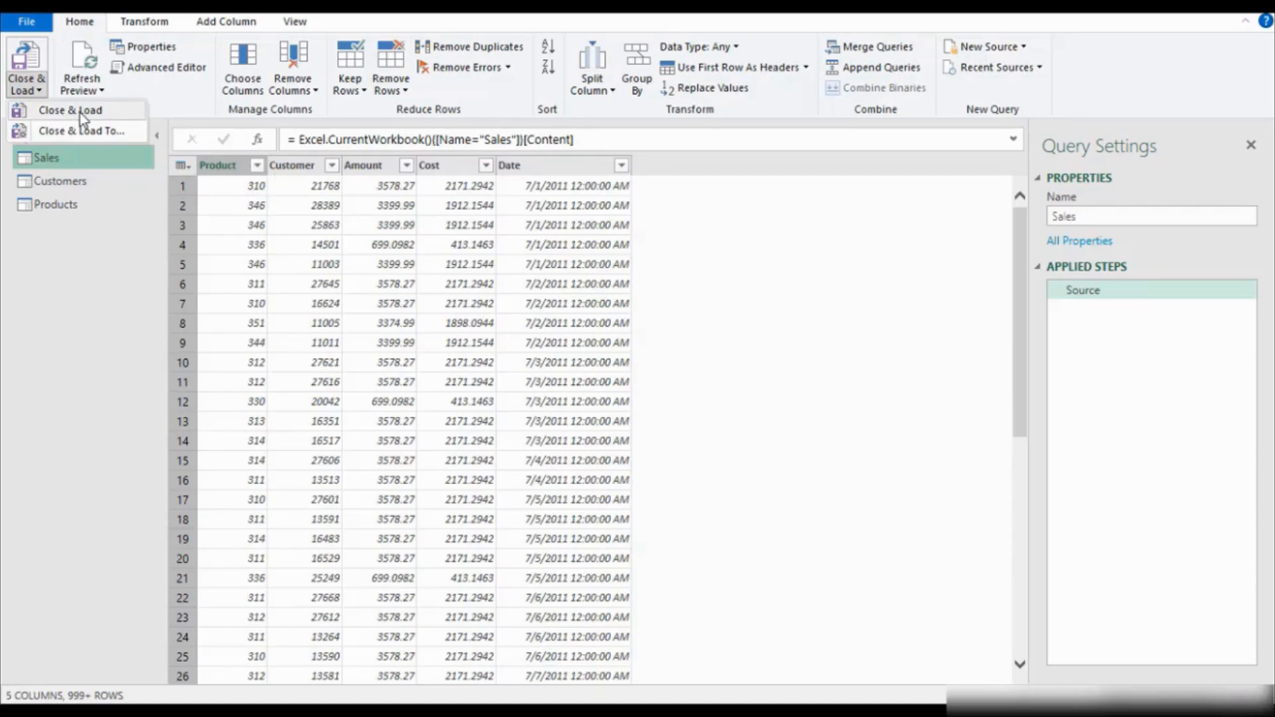
click(96, 136)
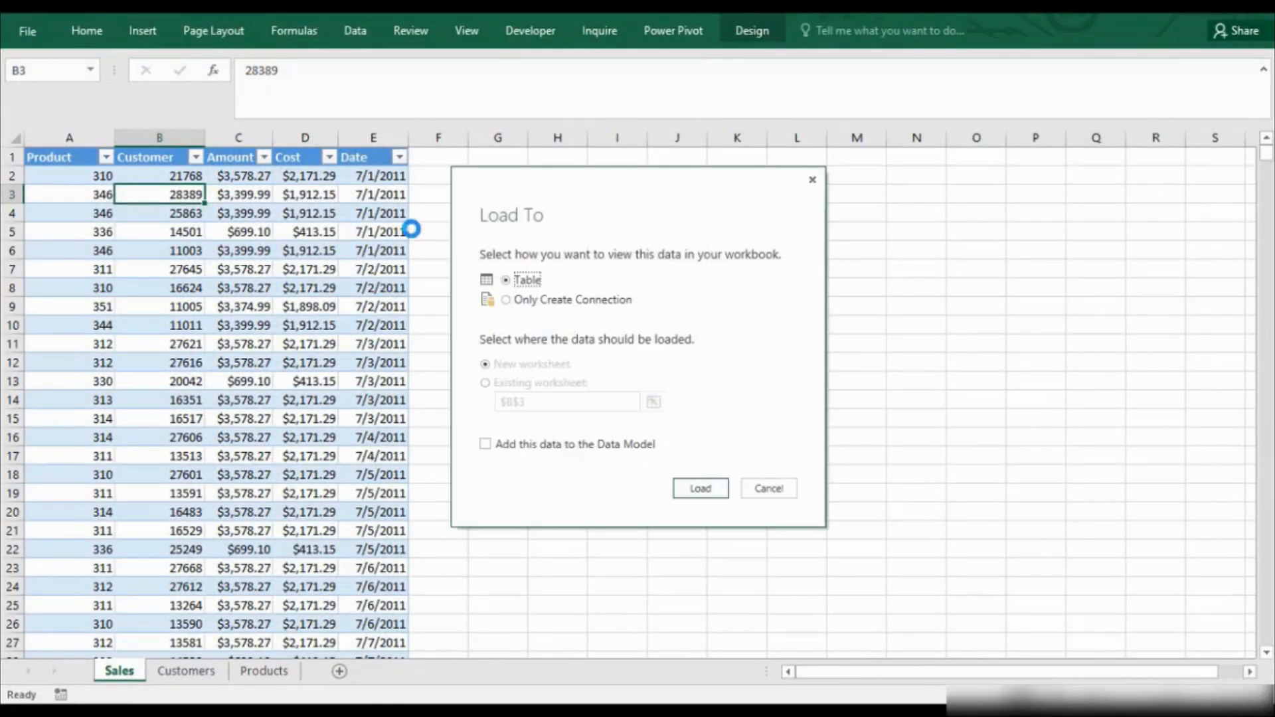
click(538, 302)
click(489, 443)
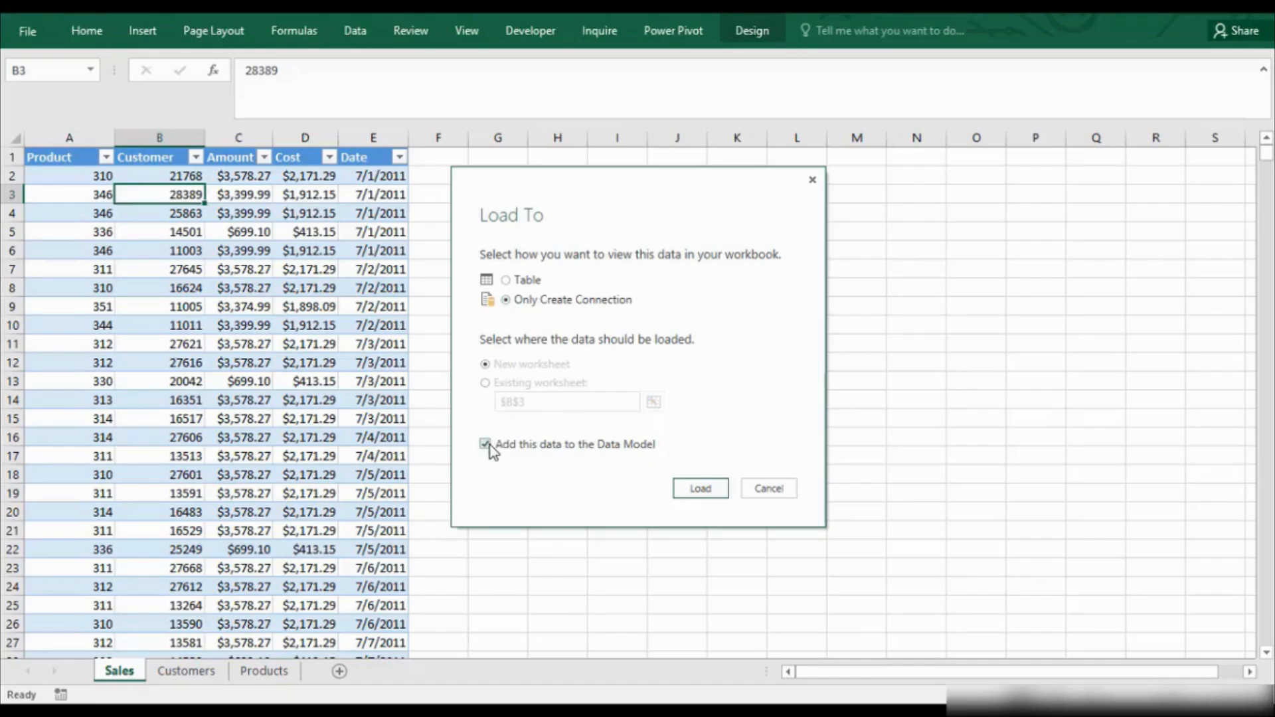
click(693, 489)
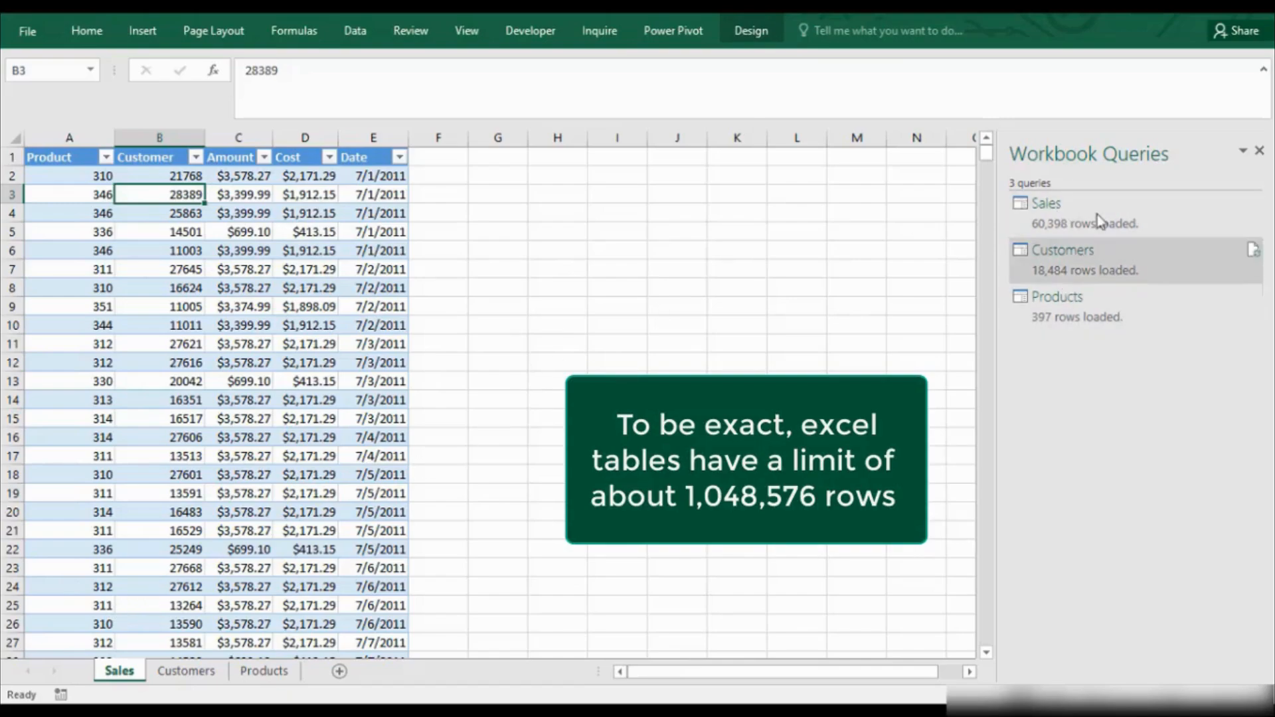
Add a new worksheet, insert a PivotTable at cell A1 from the workbook's Data Model, and show all tables in its field list.
click(339, 671)
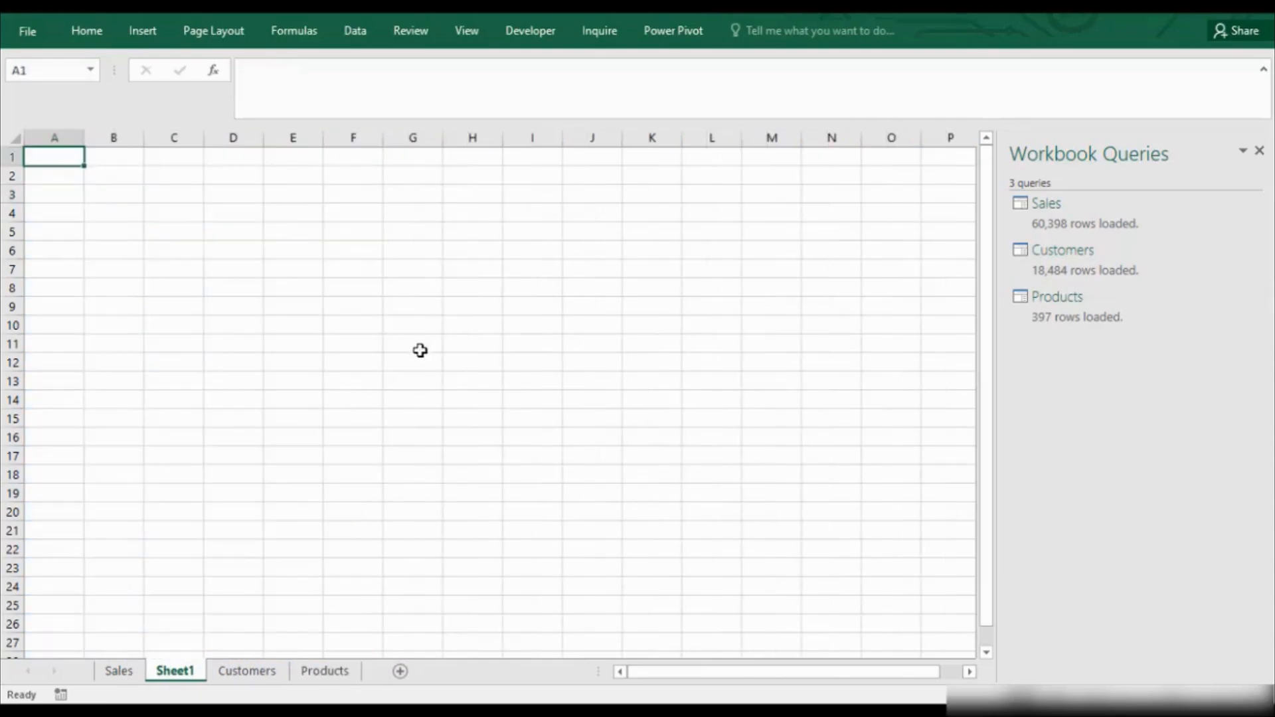
click(136, 27)
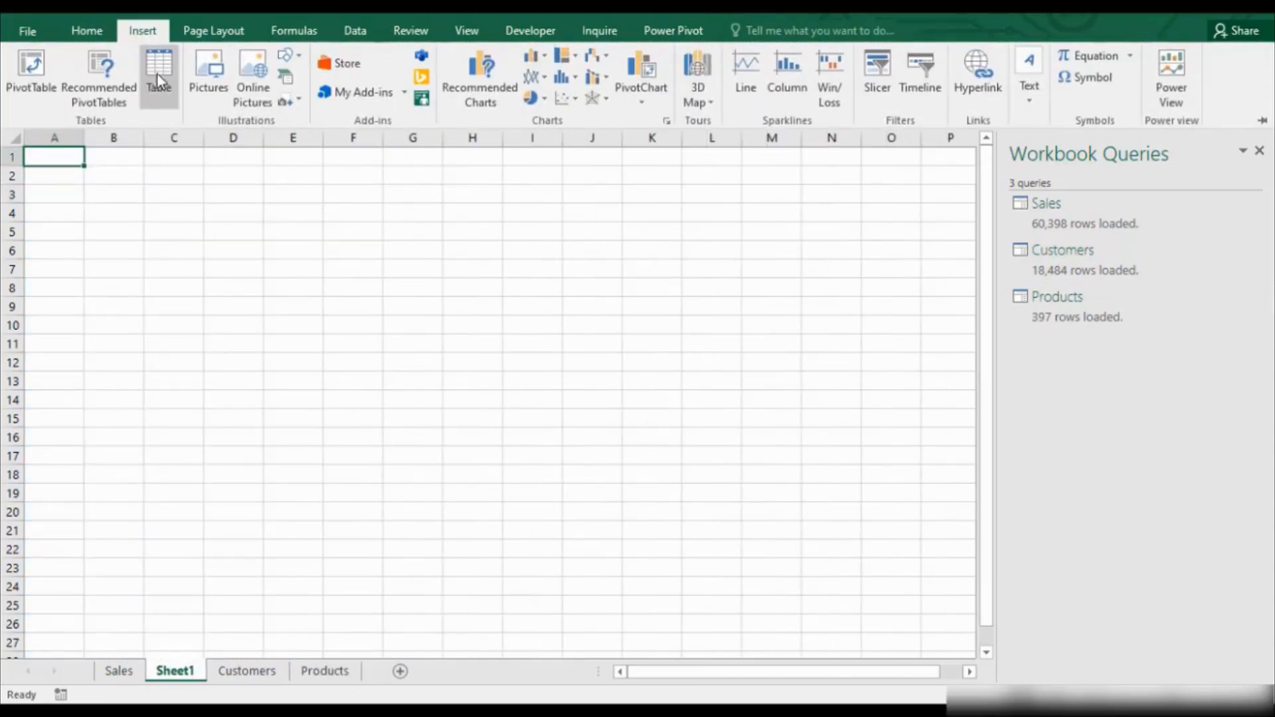
click(31, 73)
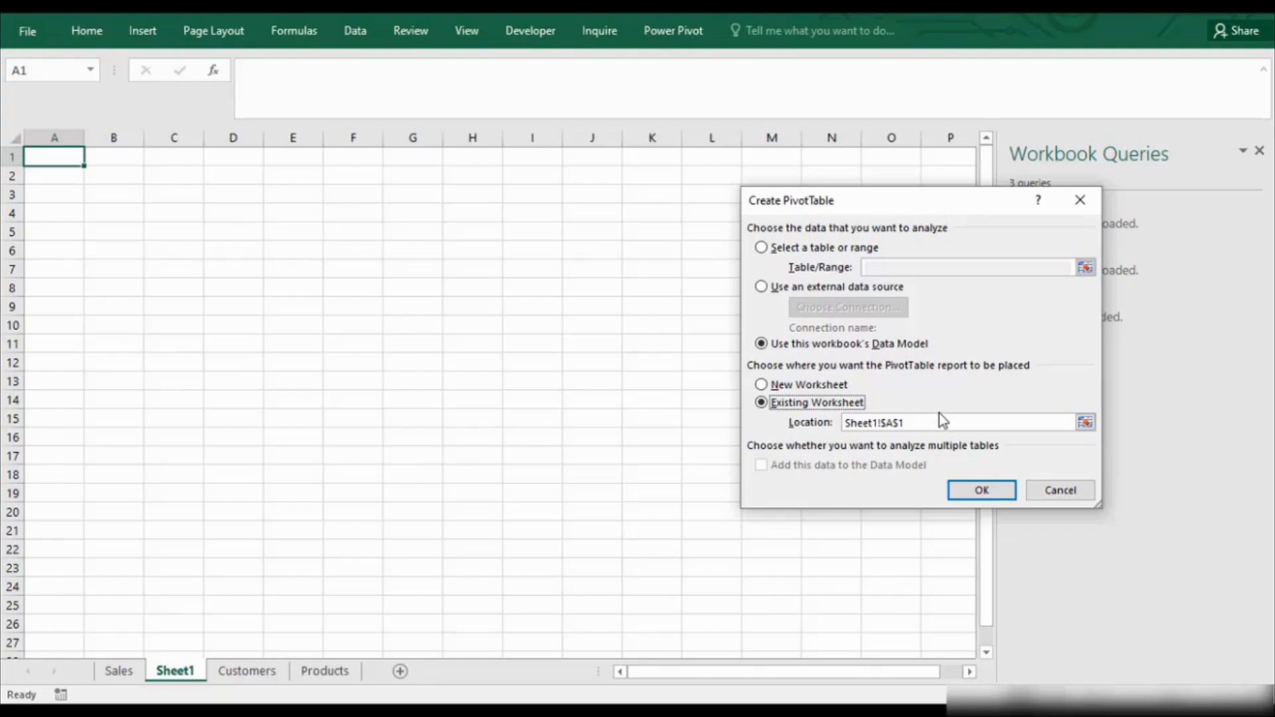
click(971, 495)
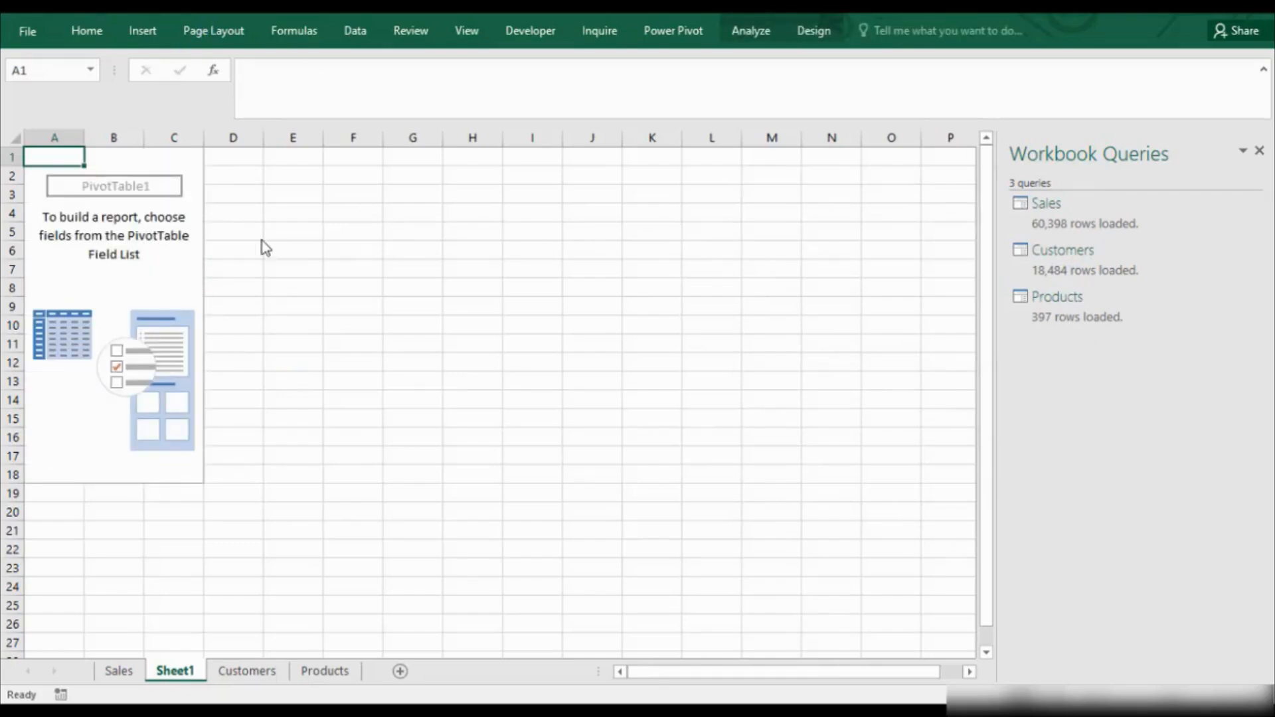
click(174, 271)
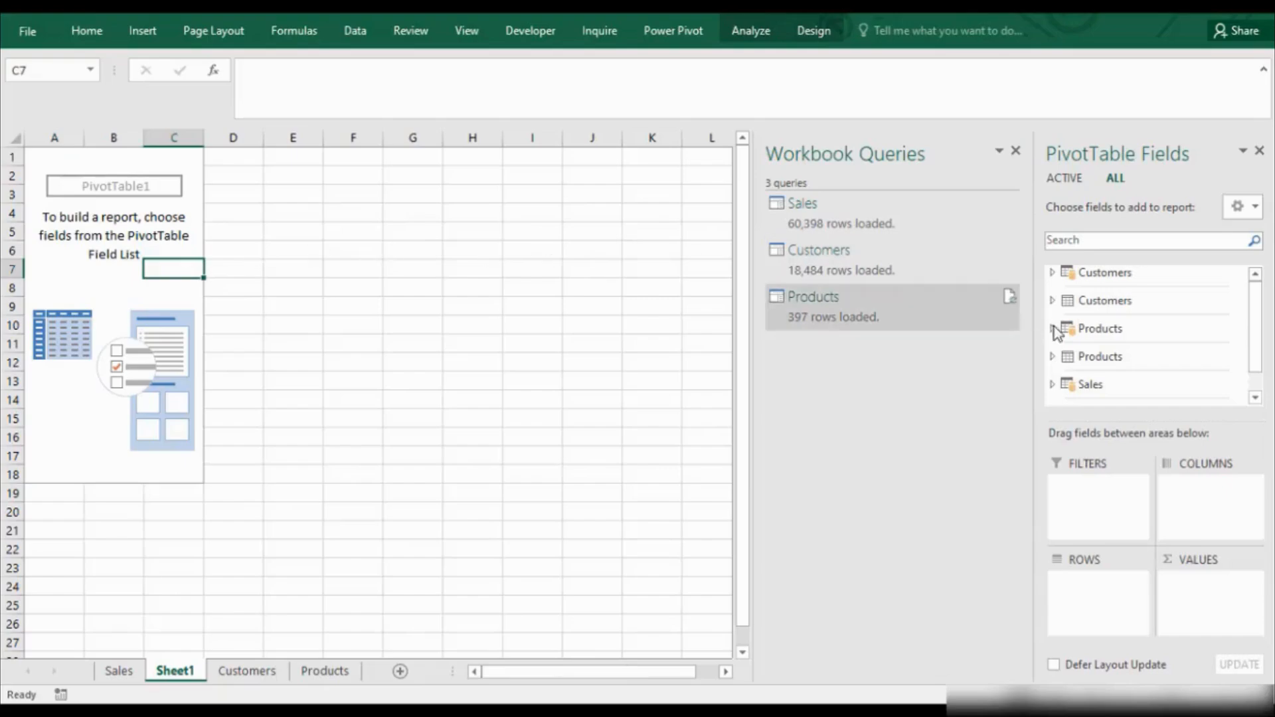
click(1064, 179)
click(1114, 178)
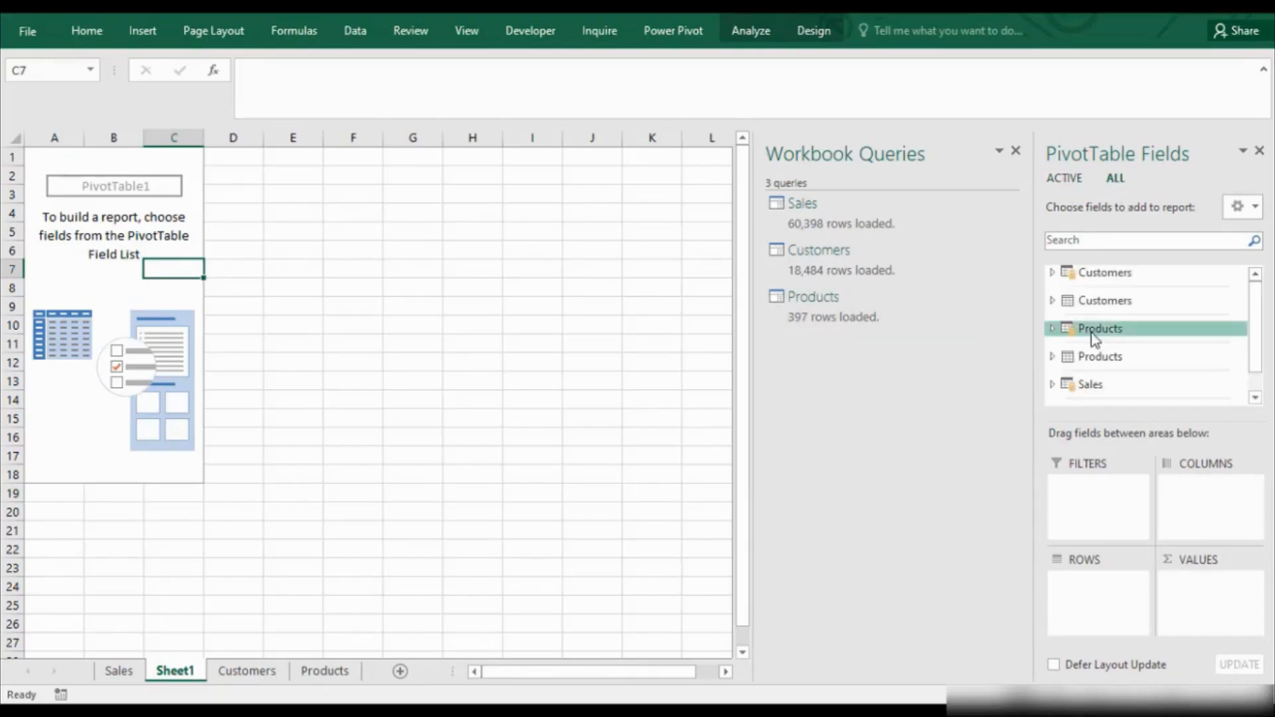
Hide the Sales, Customers and Products worksheets.
click(247, 671)
click(121, 672)
right_click(121, 675)
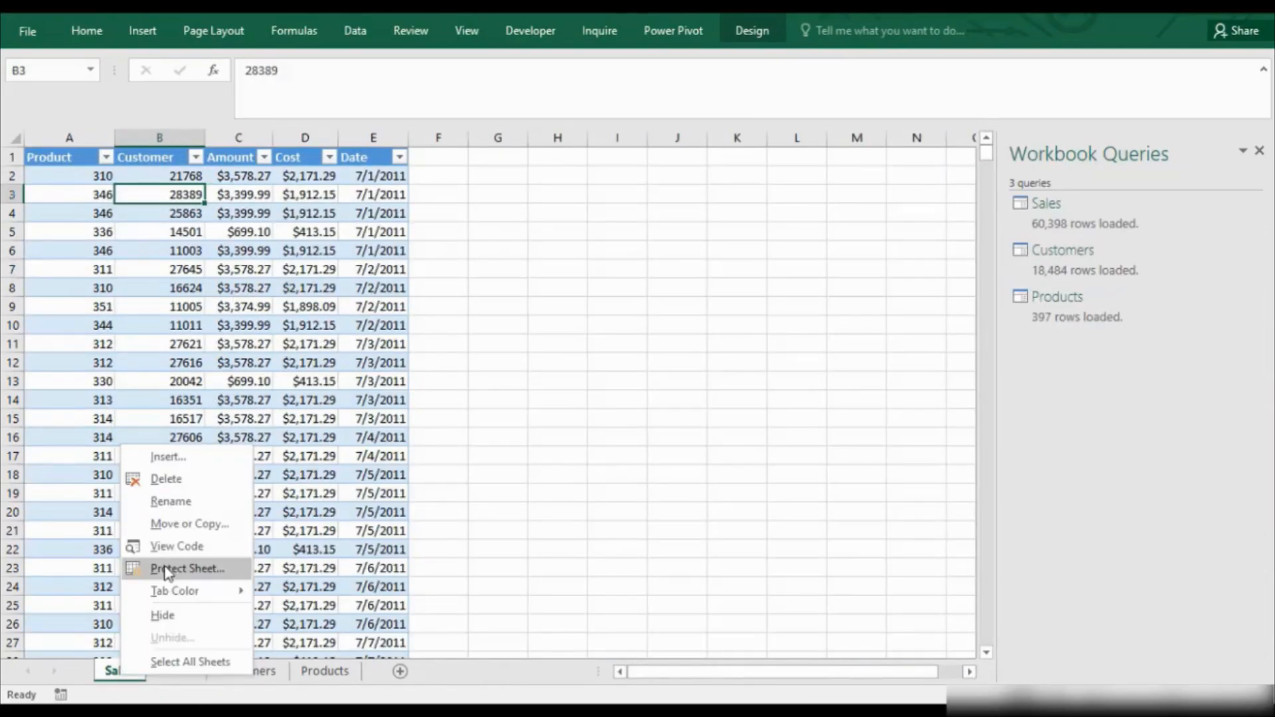
click(184, 615)
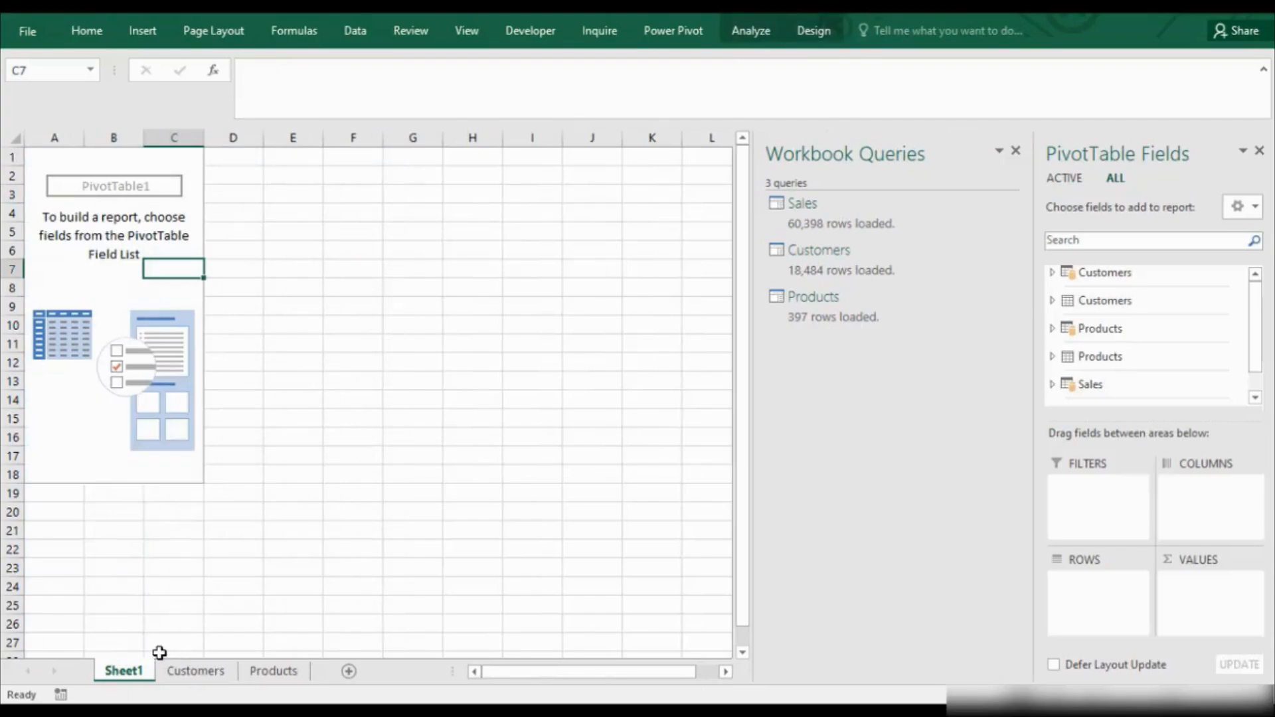
click(195, 671)
right_click(199, 670)
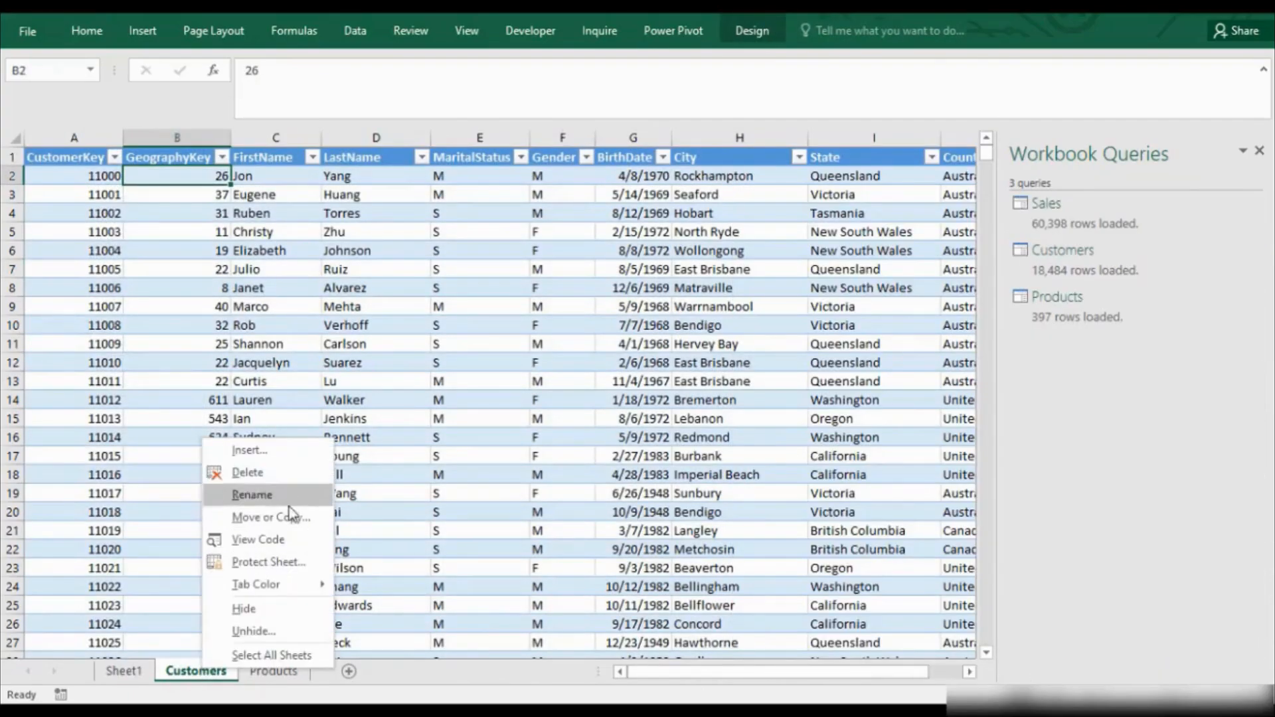
click(280, 605)
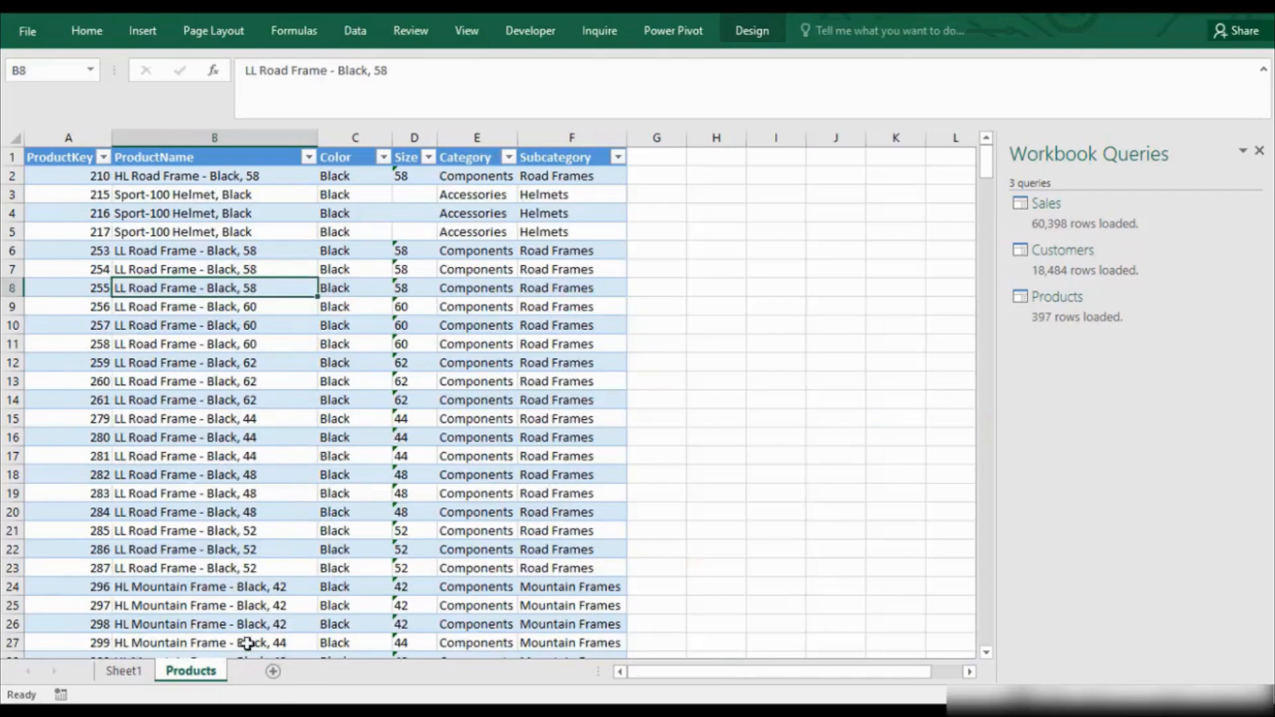
right_click(202, 677)
click(244, 611)
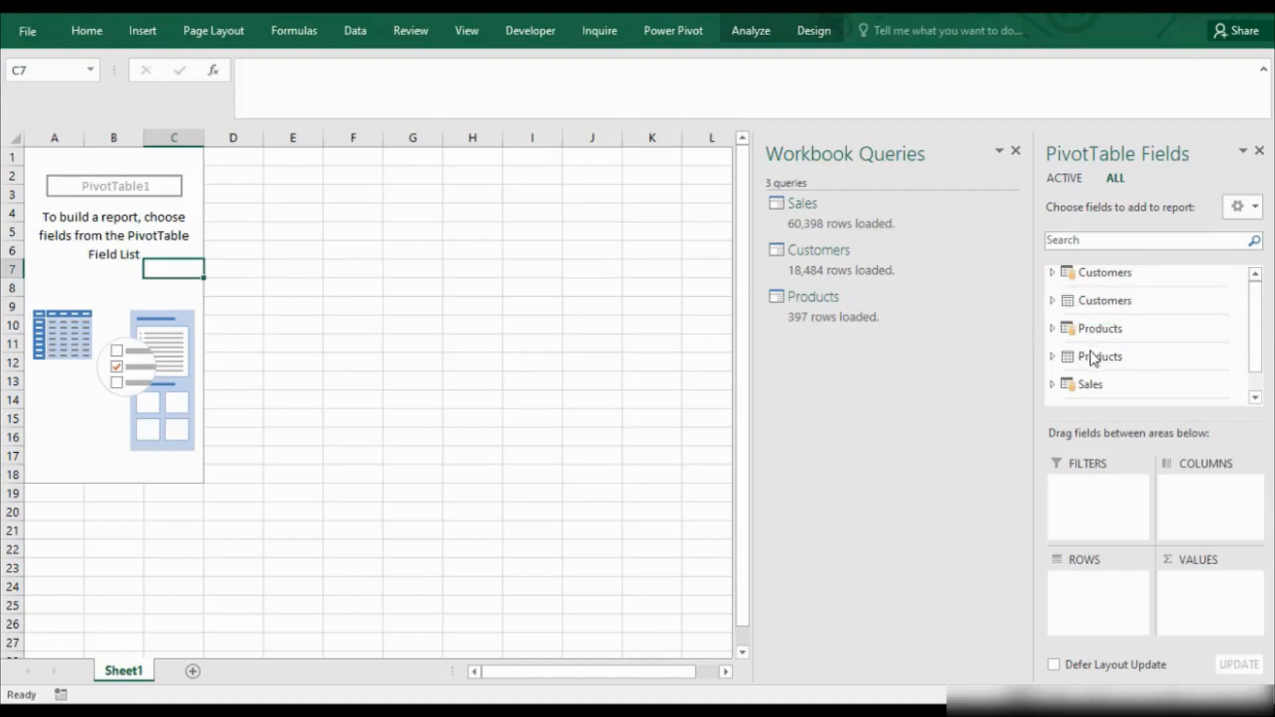
Add the Country field from the Data Model's Customers table to the PivotTable rows.
click(1052, 274)
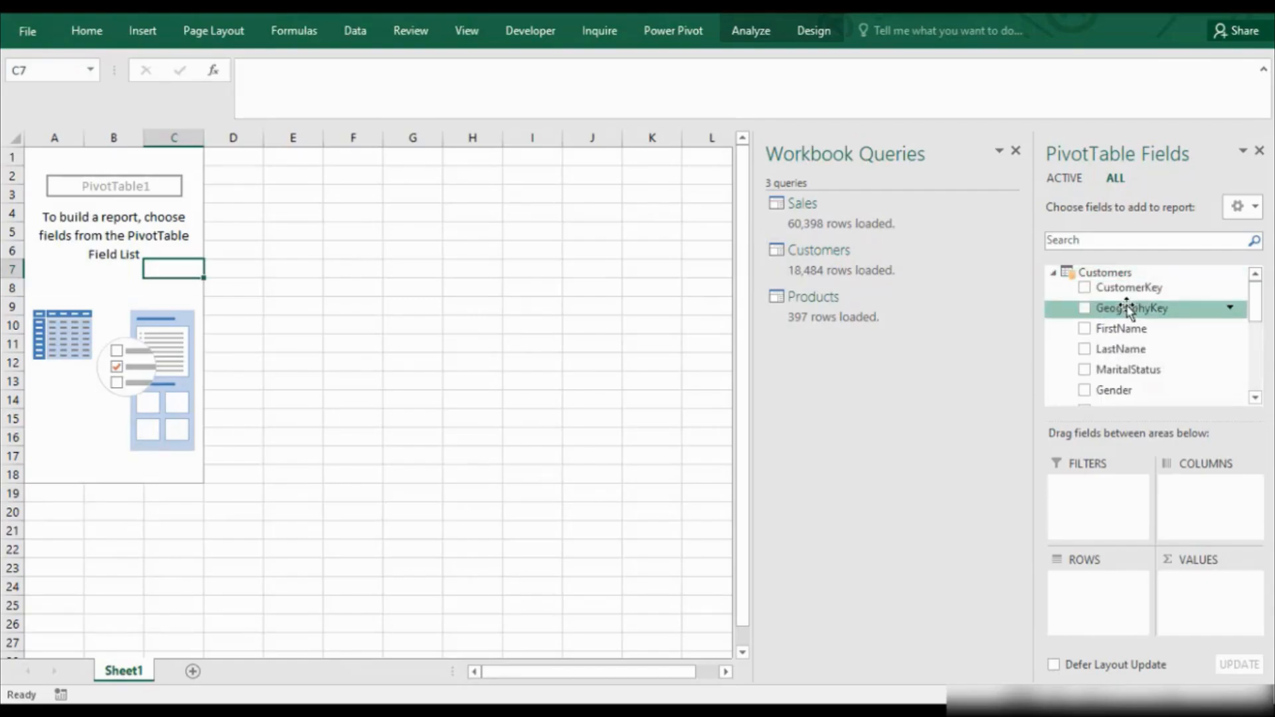
drag(1256, 303, 1258, 336)
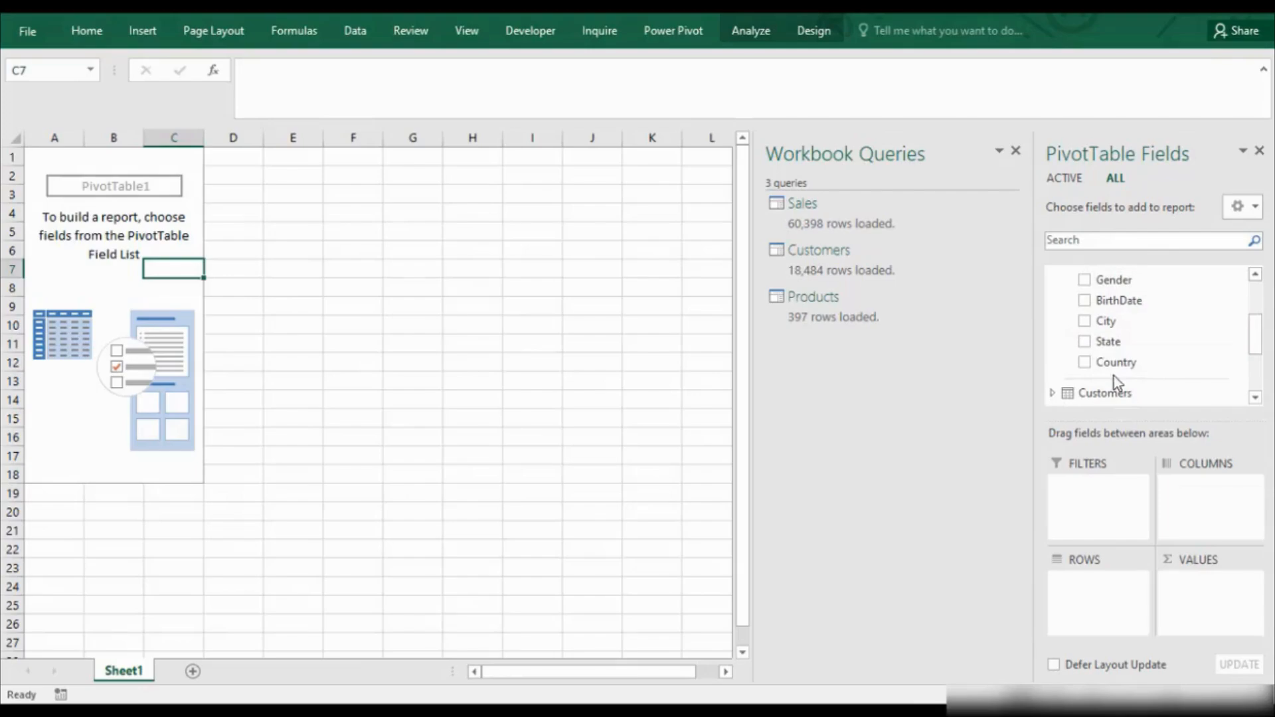
drag(1115, 367, 1086, 592)
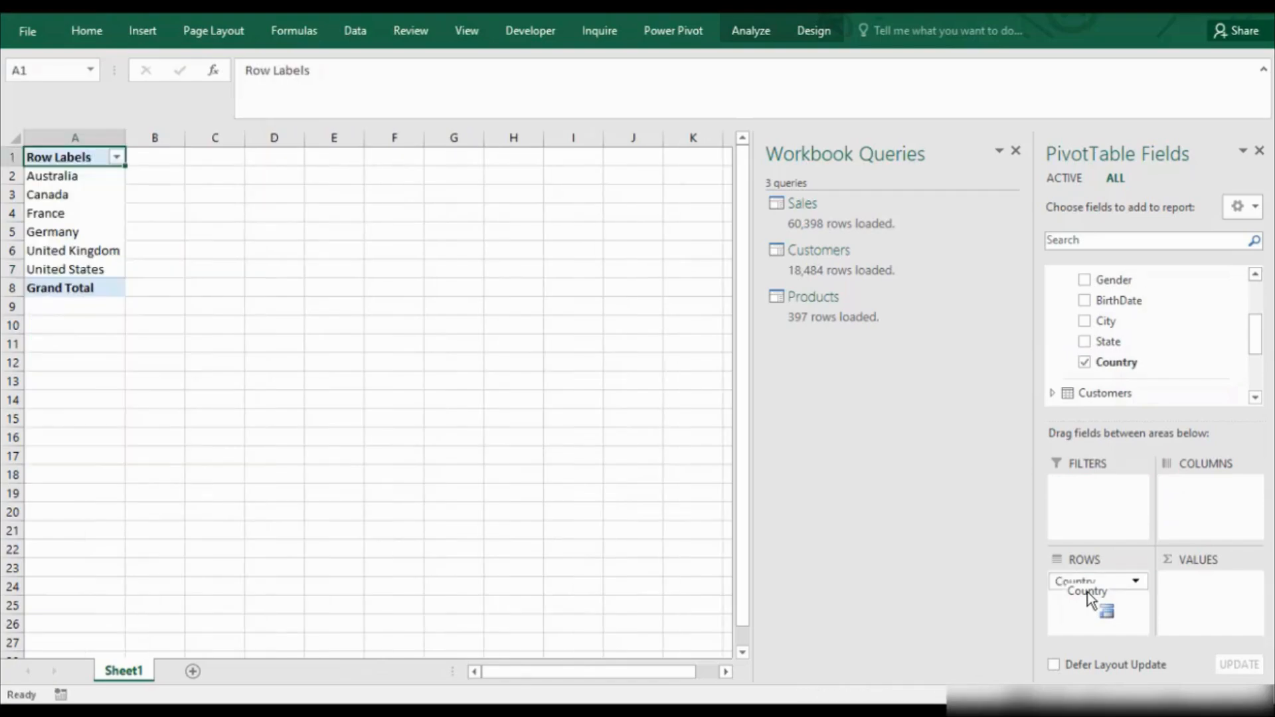
Add the Amount field from the Data Model's Sales table to the PivotTable values.
mouse_move(1256, 345)
mouse_down()
mouse_move(1256, 384)
mouse_move(1256, 366)
mouse_up()
click(1053, 358)
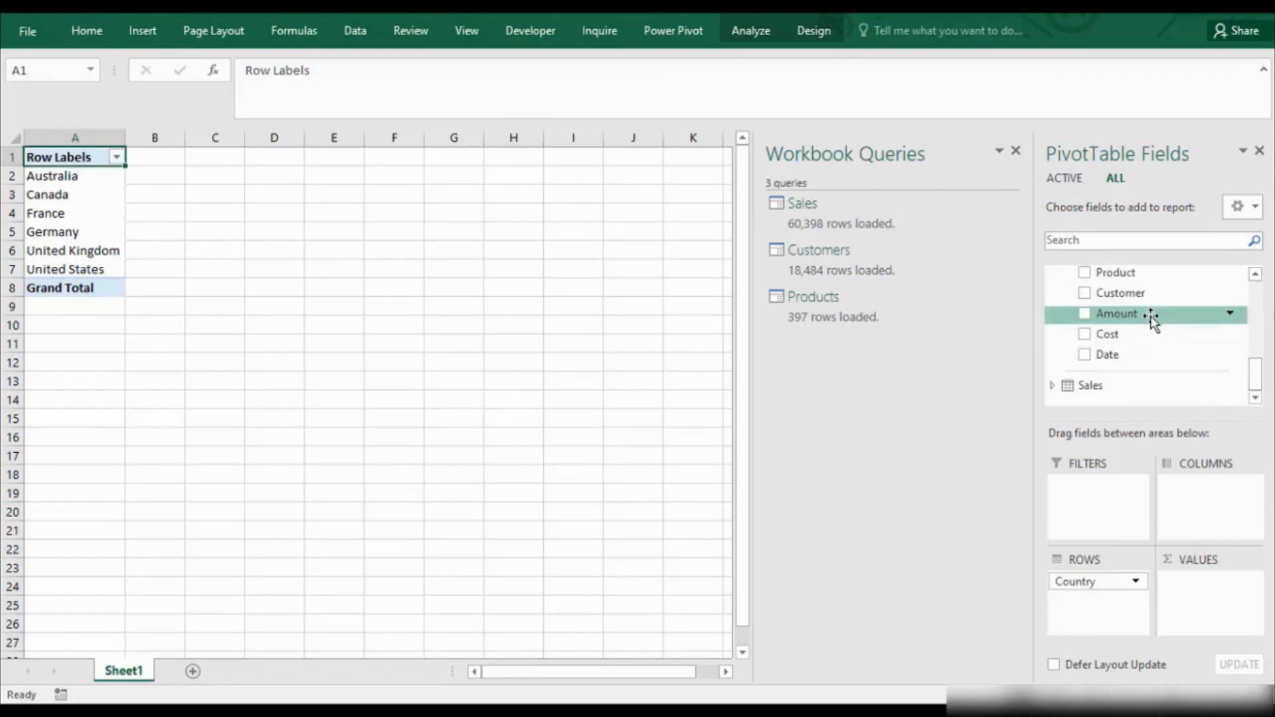
drag(1147, 316, 1212, 596)
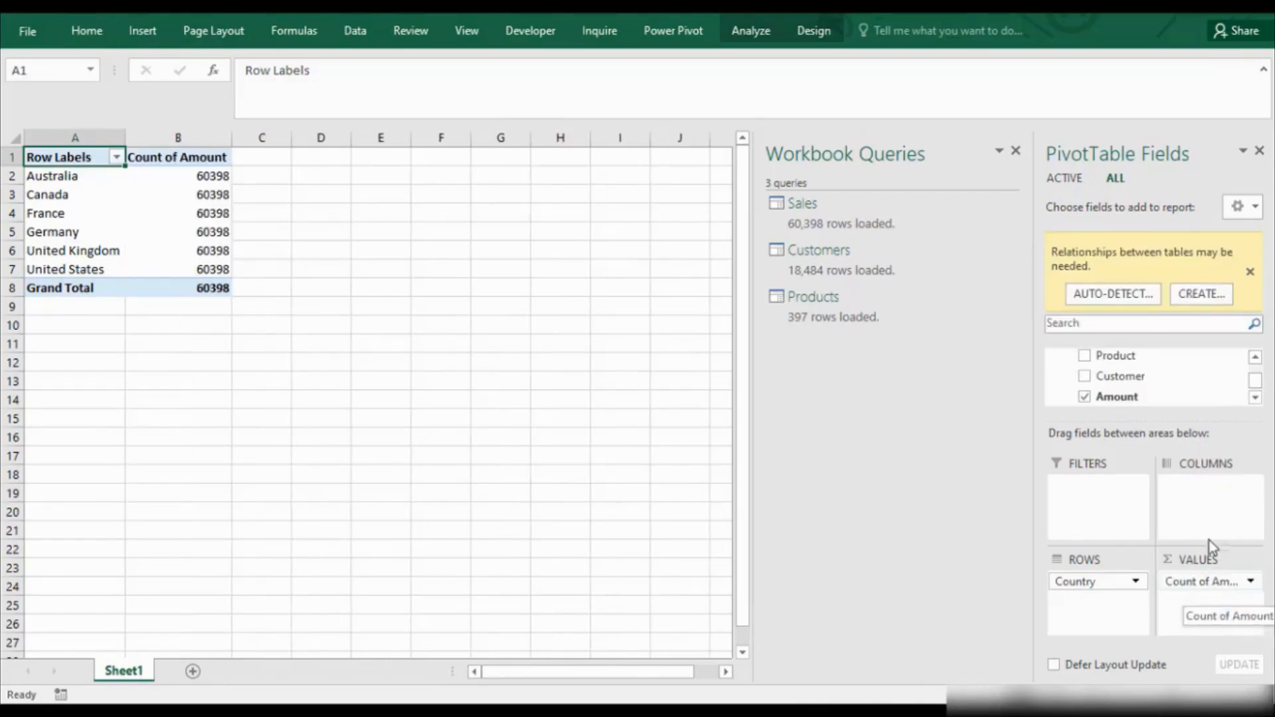
Try to summarize the PivotTable's Amount value field by Sum.
click(1251, 582)
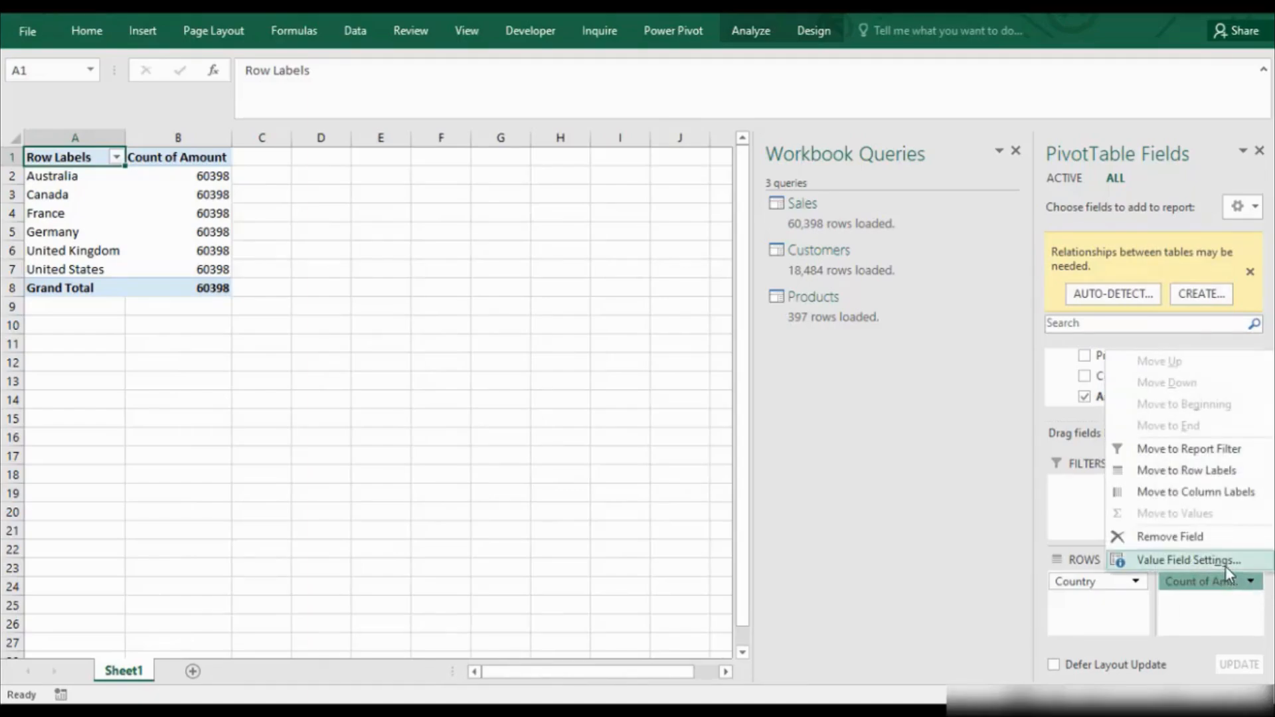
click(1225, 565)
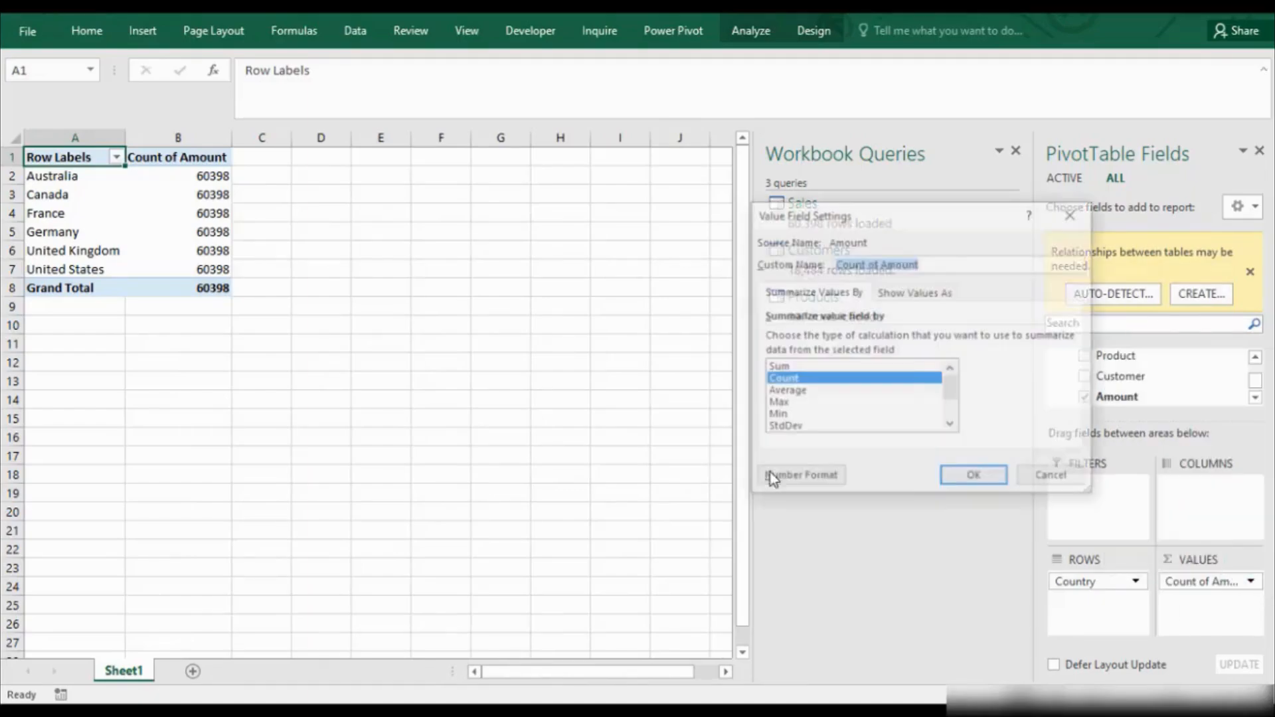
click(850, 366)
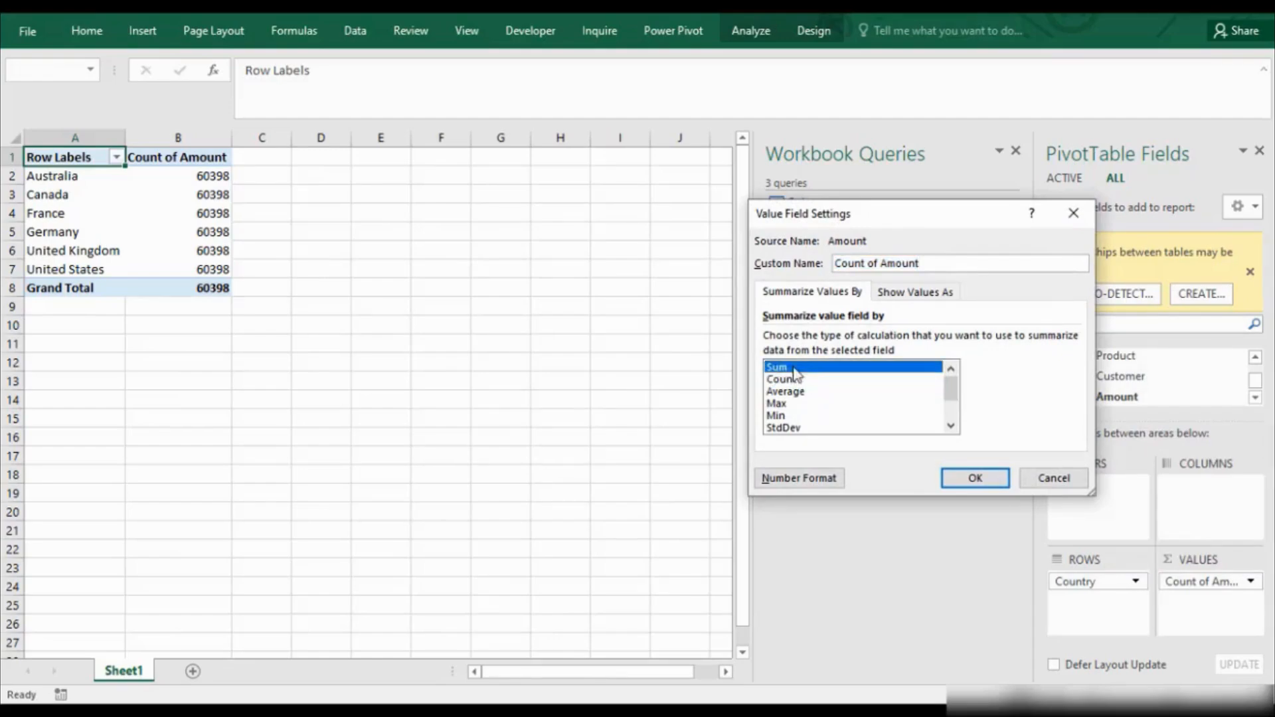
click(967, 481)
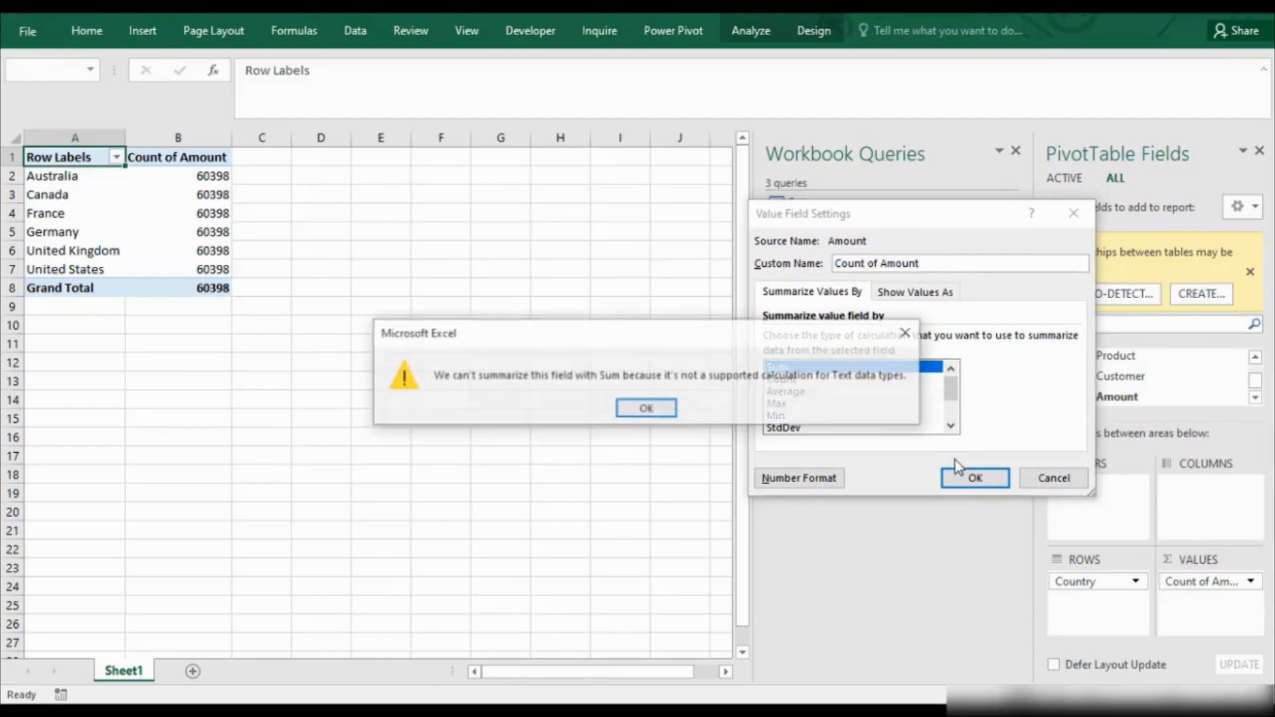
click(647, 408)
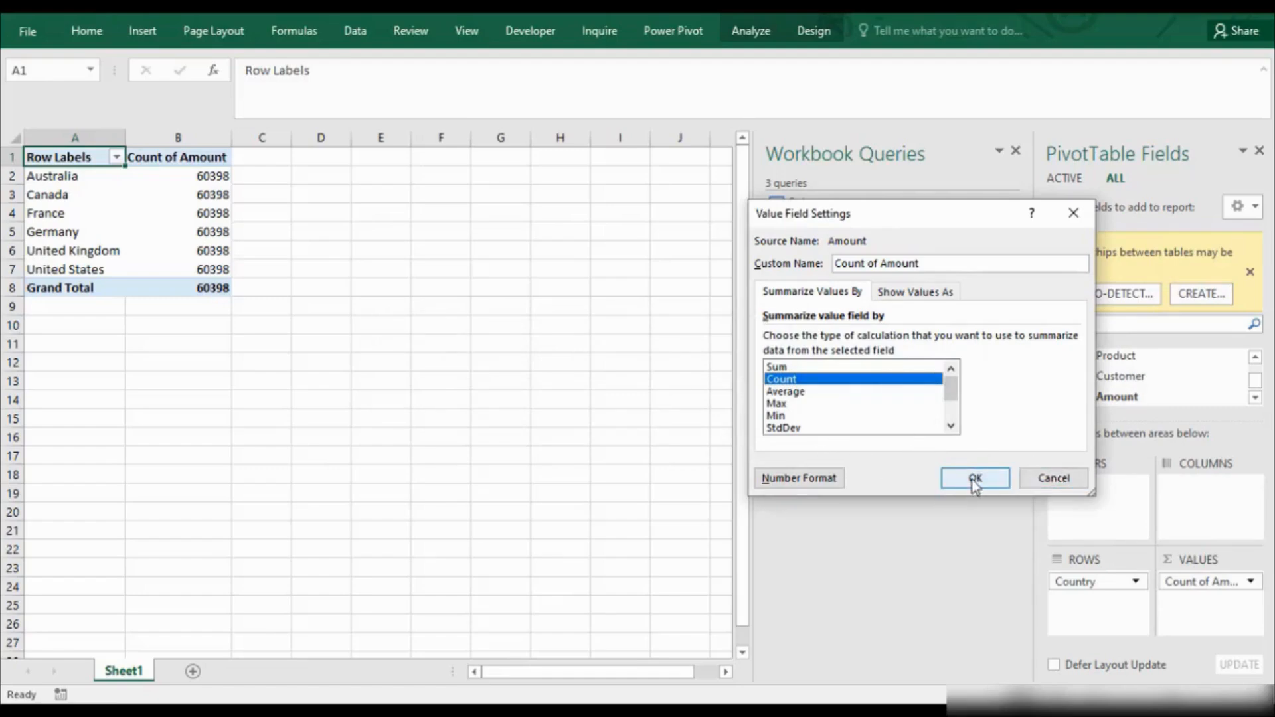
click(1054, 478)
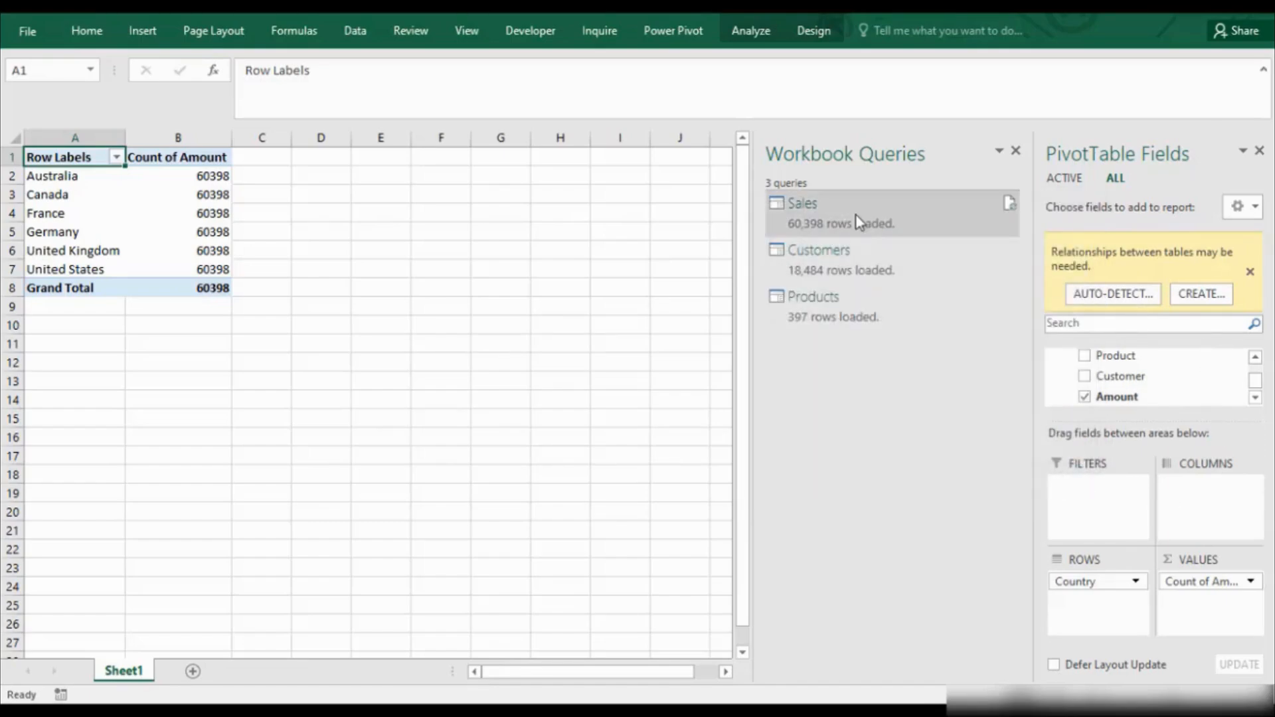
Open the Customers query for editing in the Query Editor and expand the list of workbook queries.
mouse_move(855, 215)
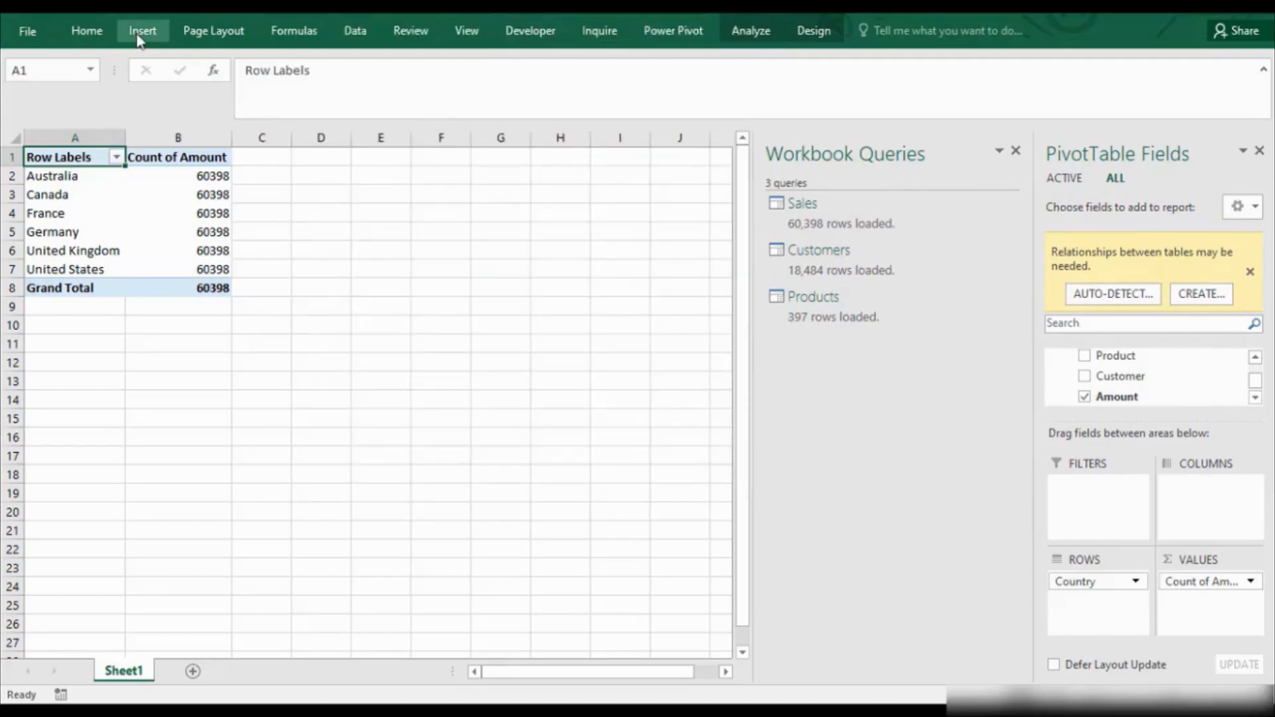
key(ctrl+F1)
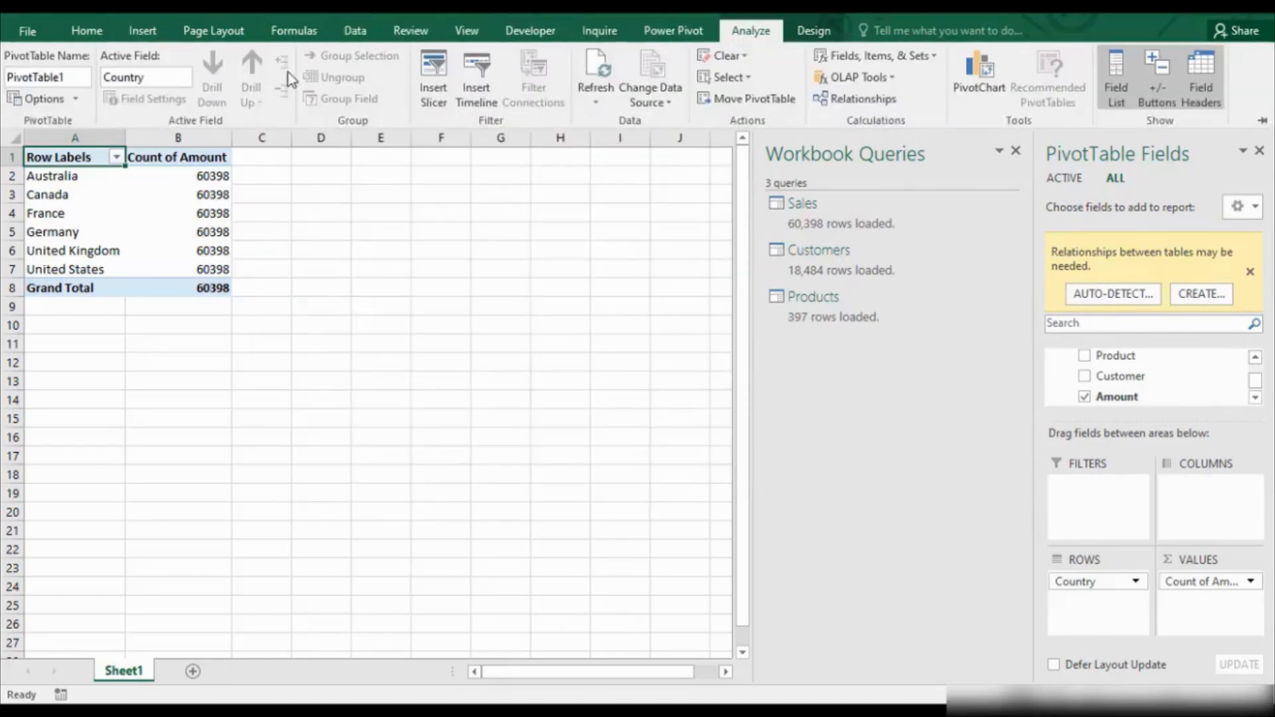
click(352, 33)
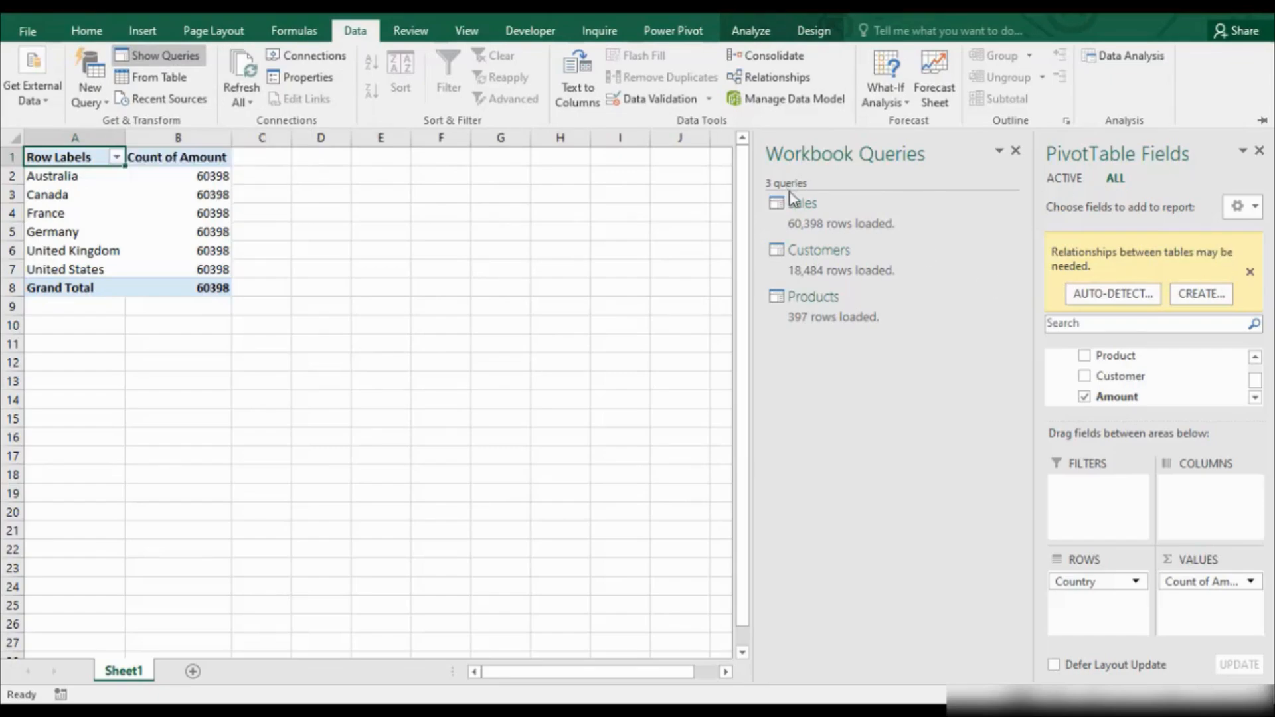
click(824, 224)
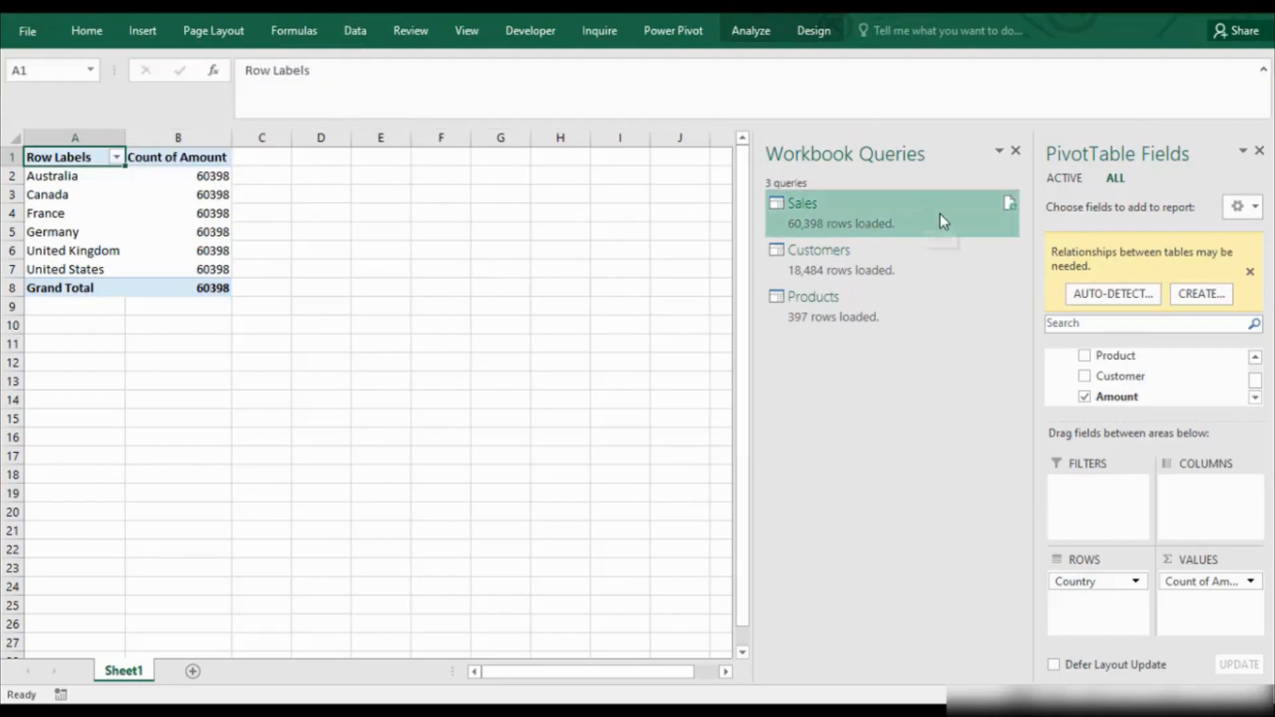
mouse_move(855, 213)
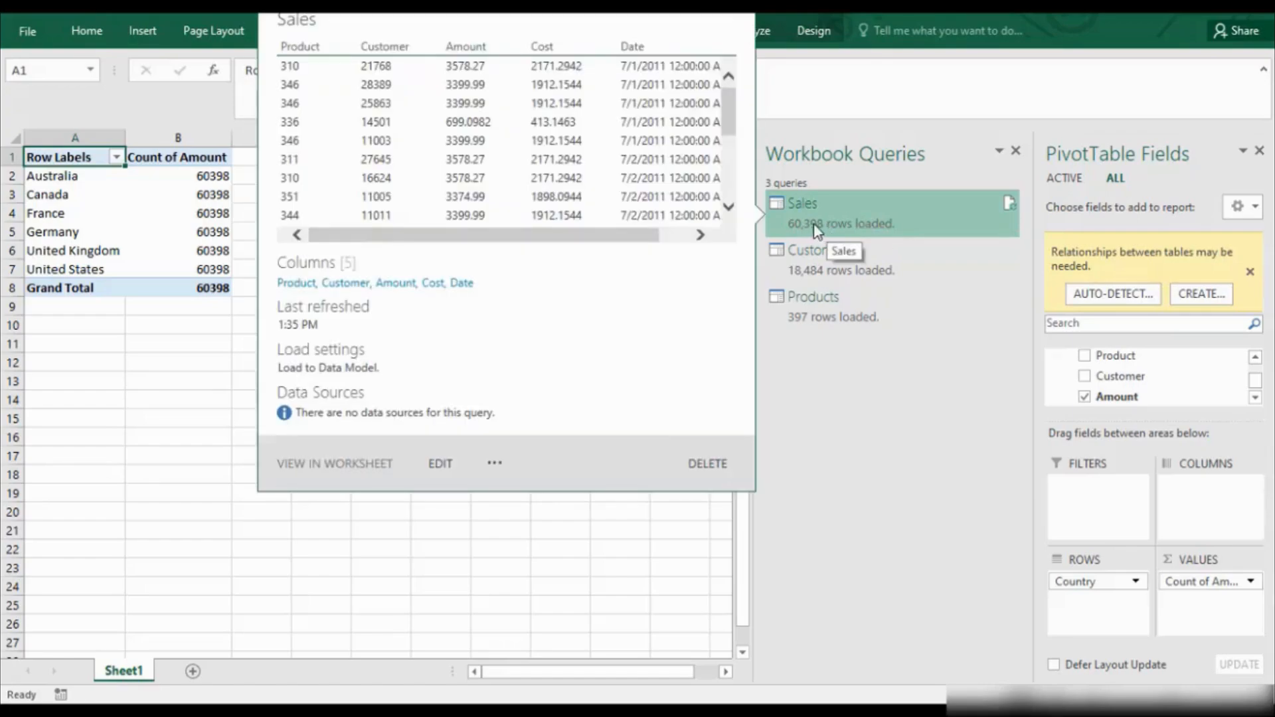
mouse_move(815, 260)
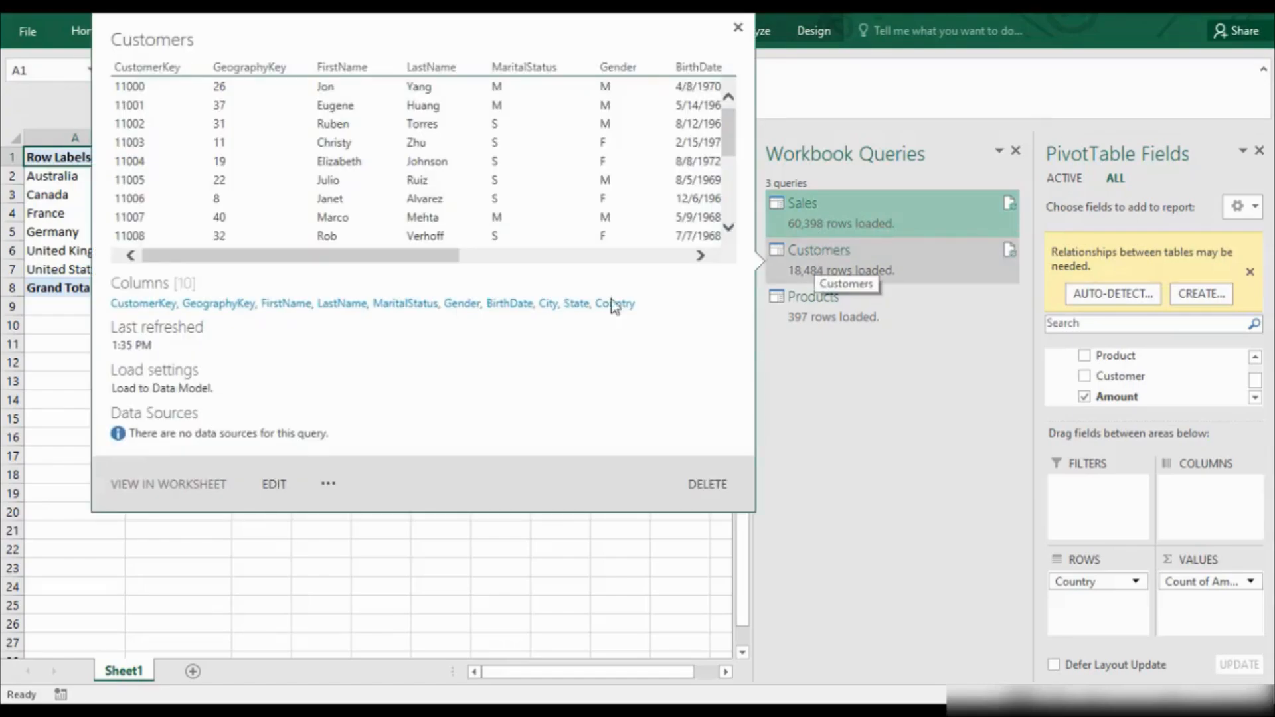
click(273, 485)
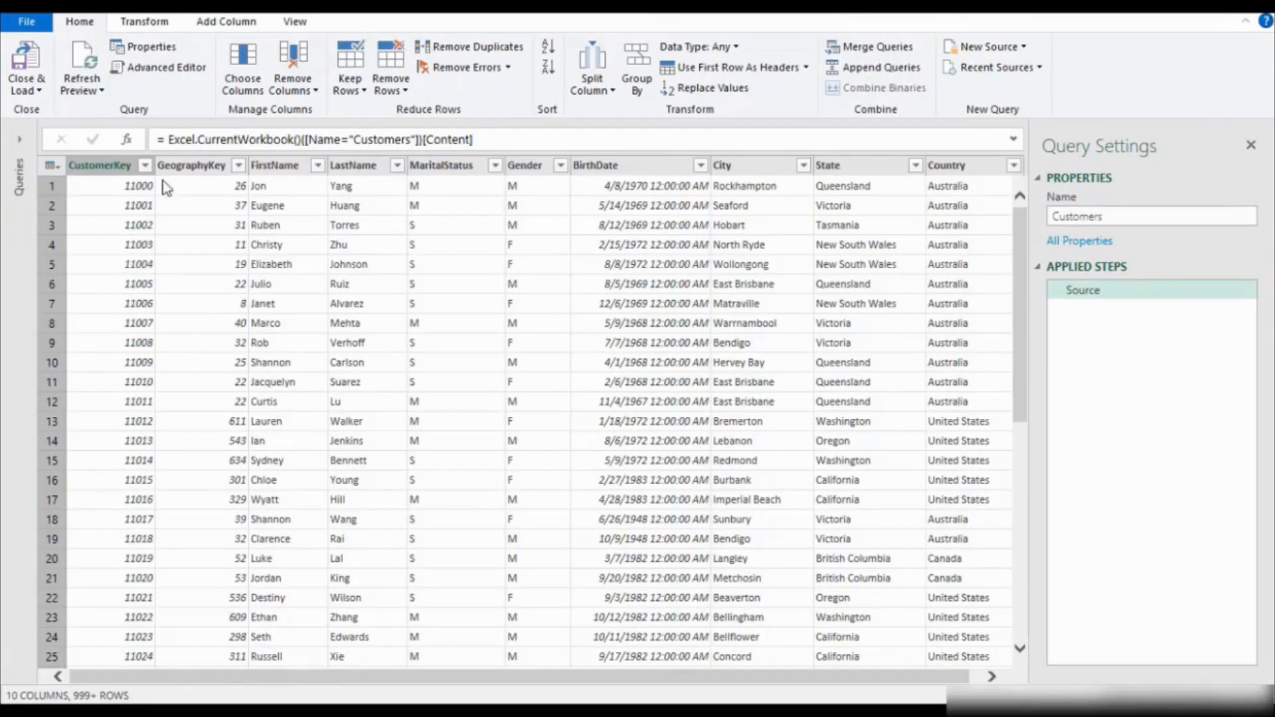
click(19, 141)
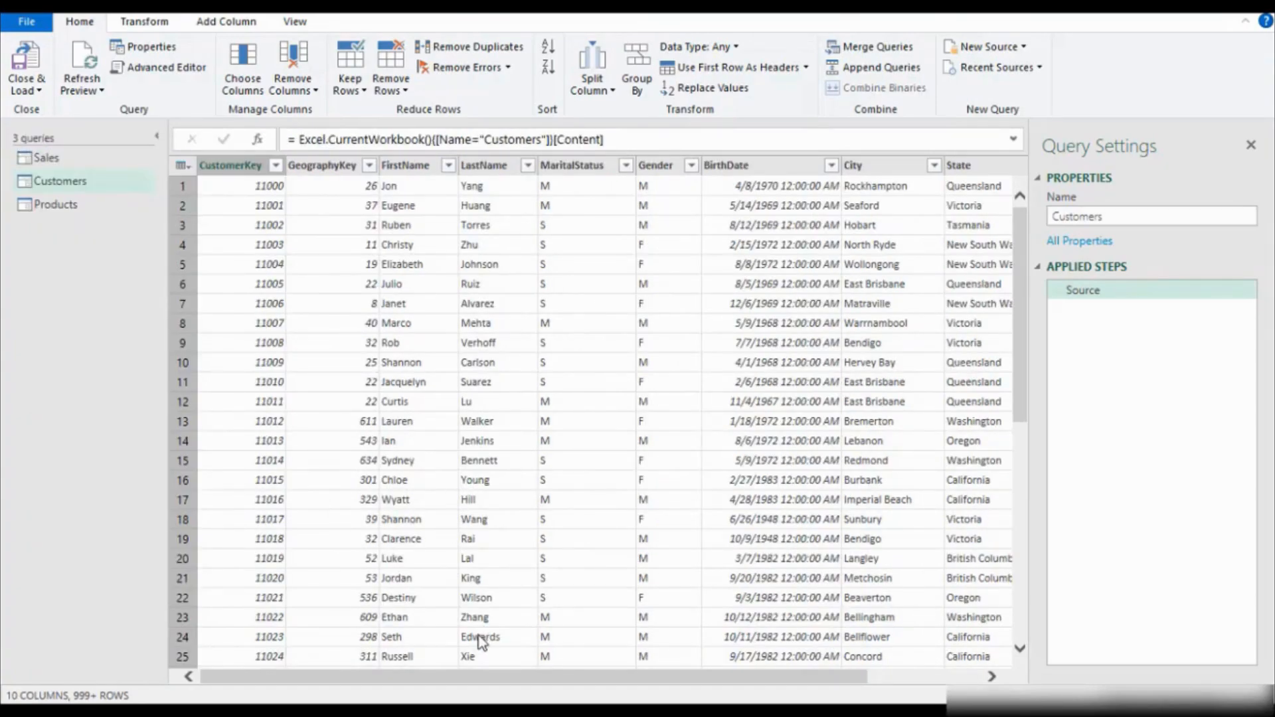
Check the data type of each column in the Sales query, from Product through Date.
click(96, 159)
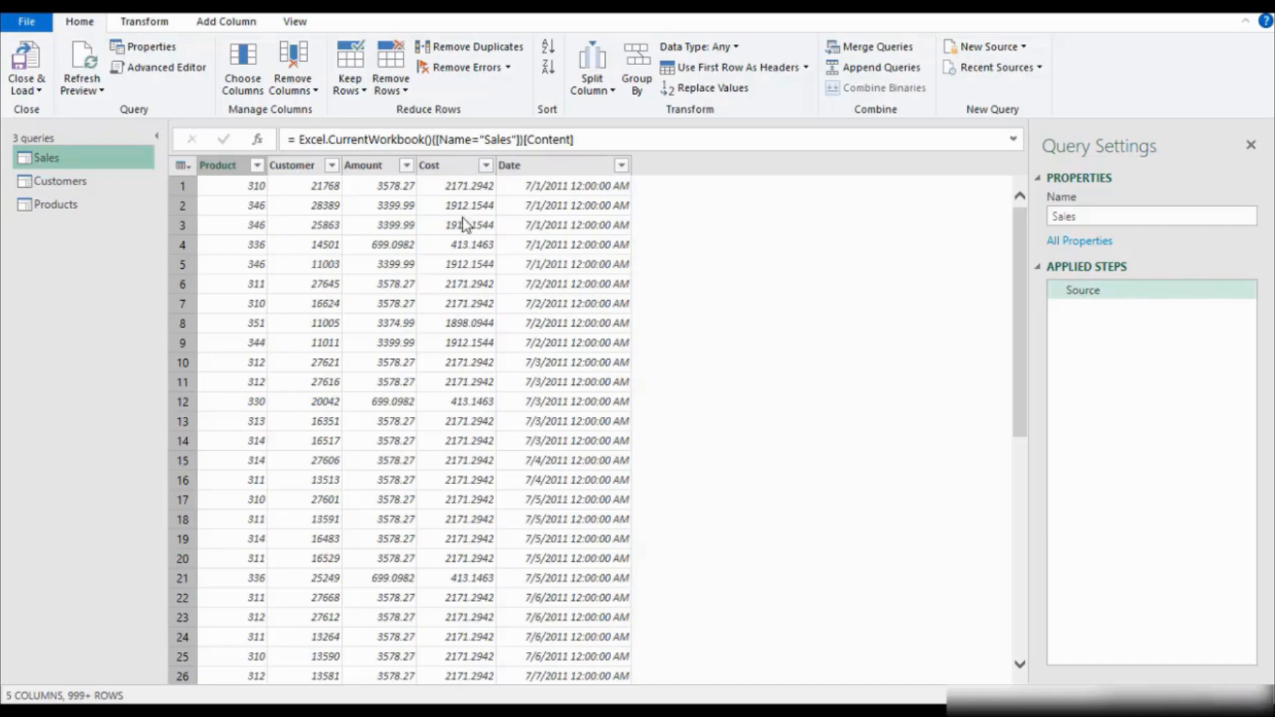
click(220, 169)
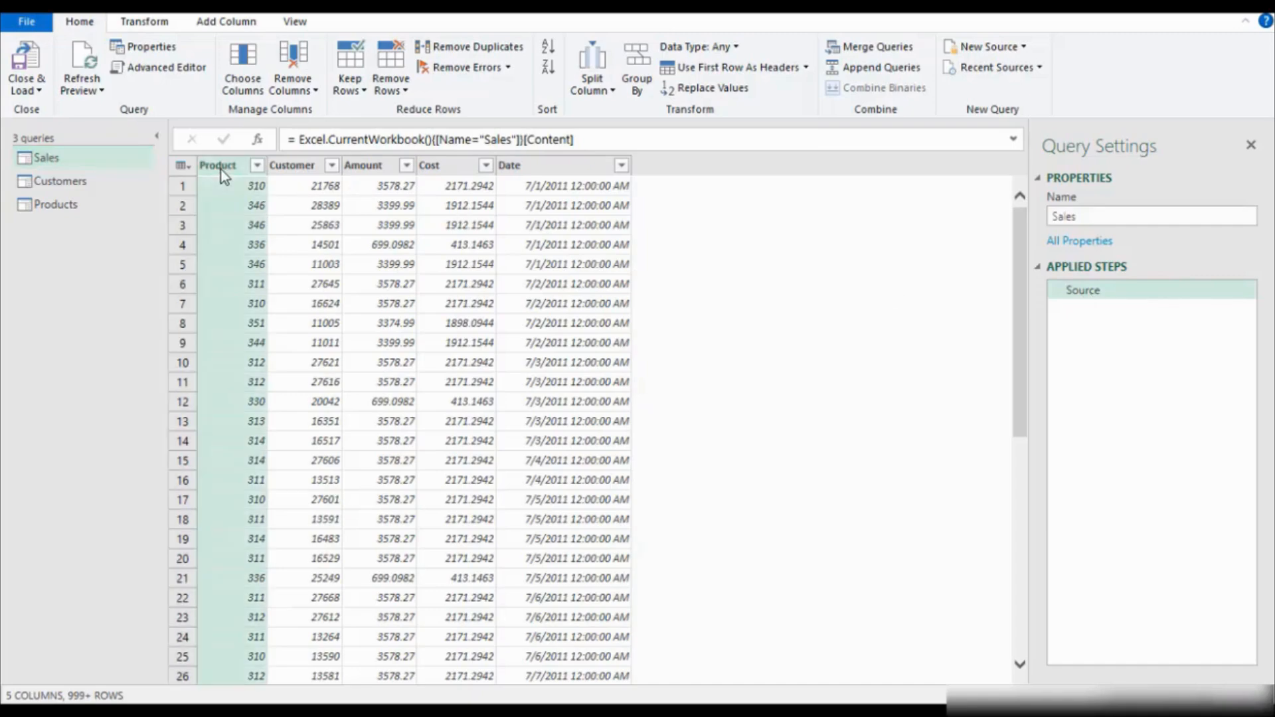
click(294, 167)
click(372, 171)
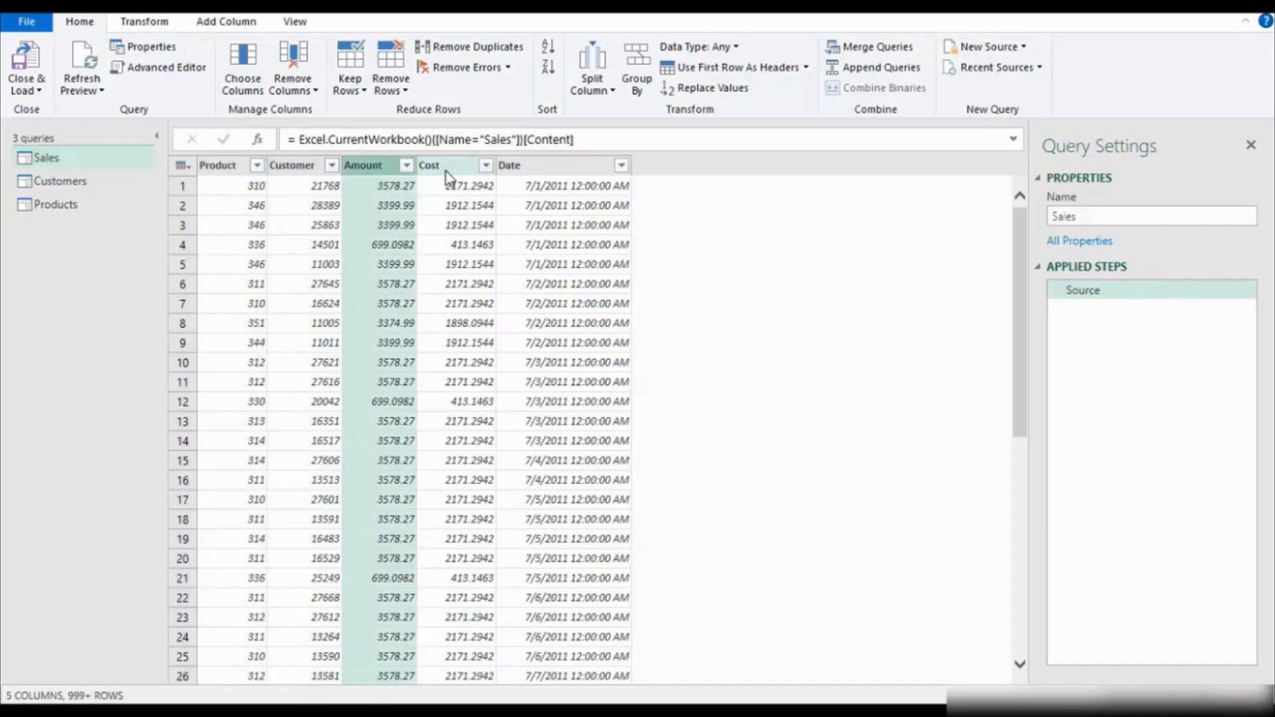
click(444, 171)
click(533, 169)
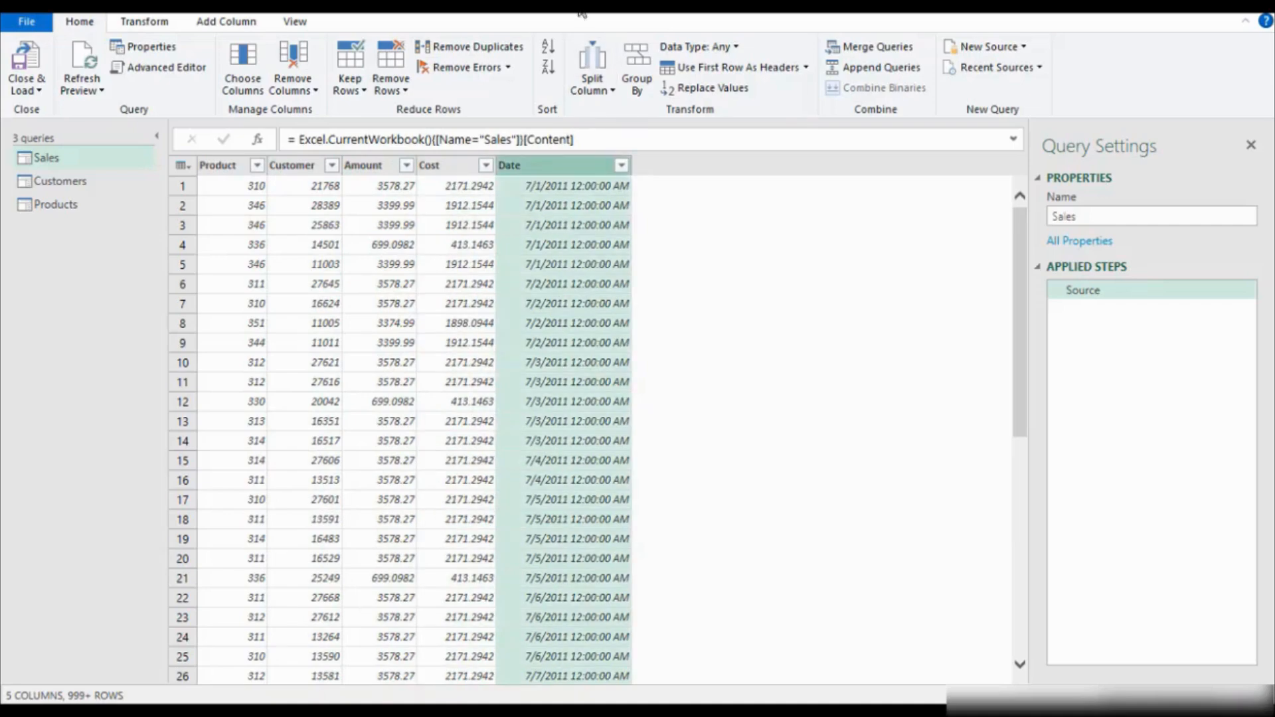
Set the data type of the Sales query's Amount and Cost columns to Decimal Number.
click(376, 172)
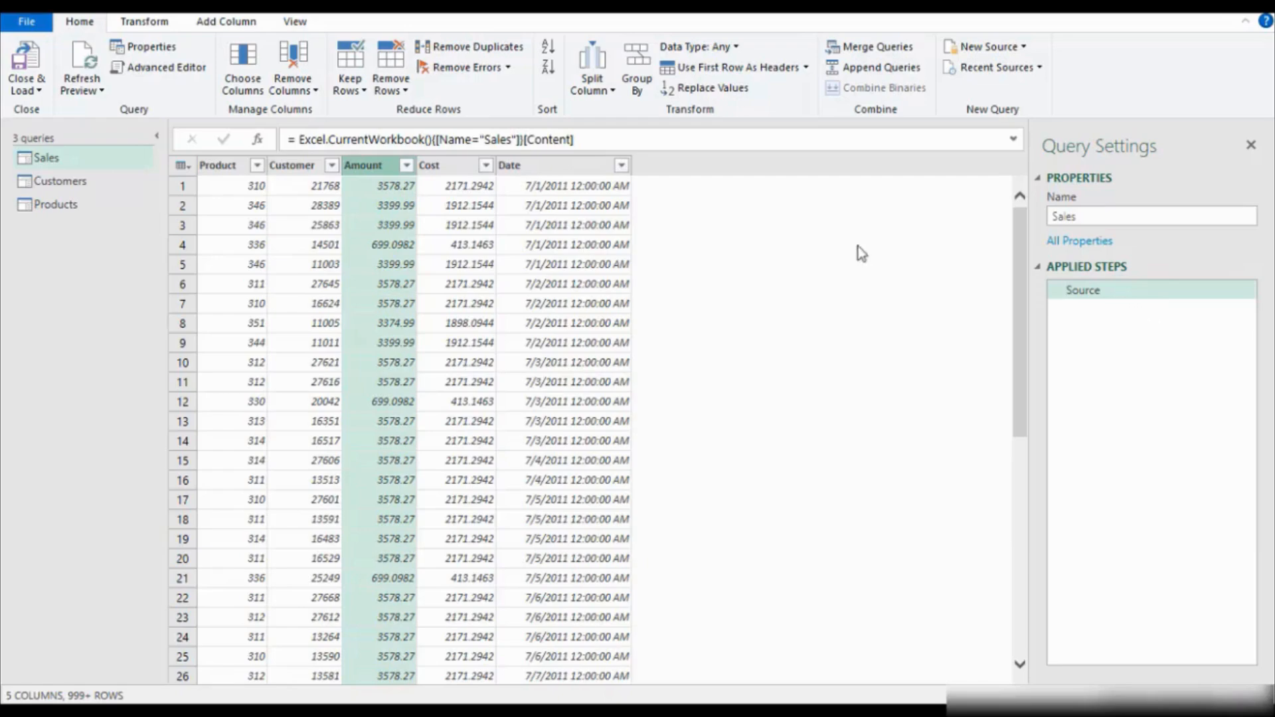
ctrl+click(458, 172)
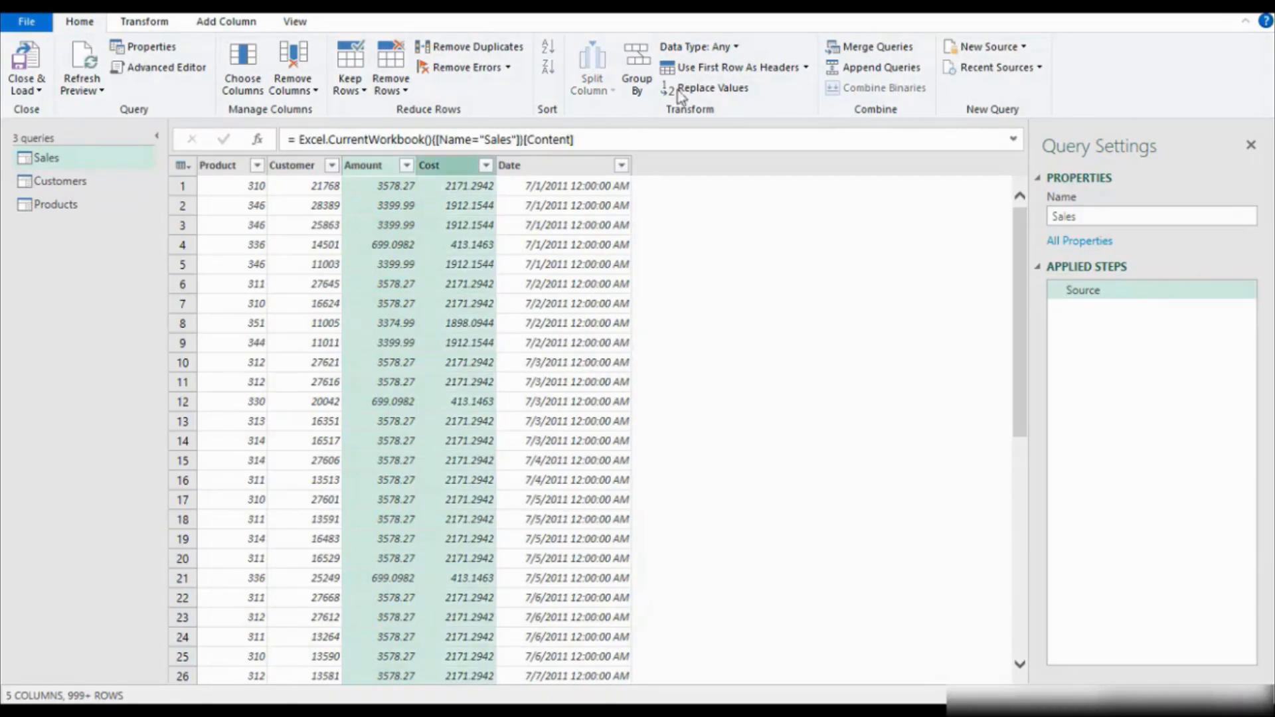
click(738, 49)
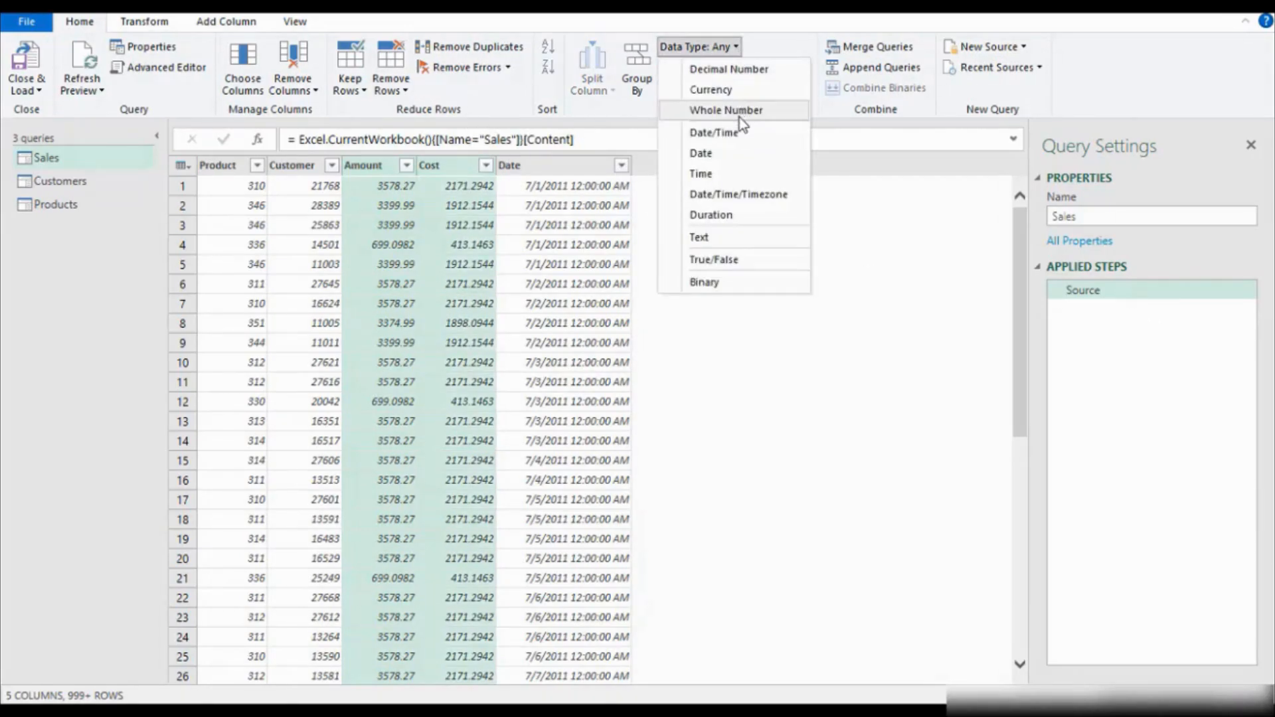
click(738, 70)
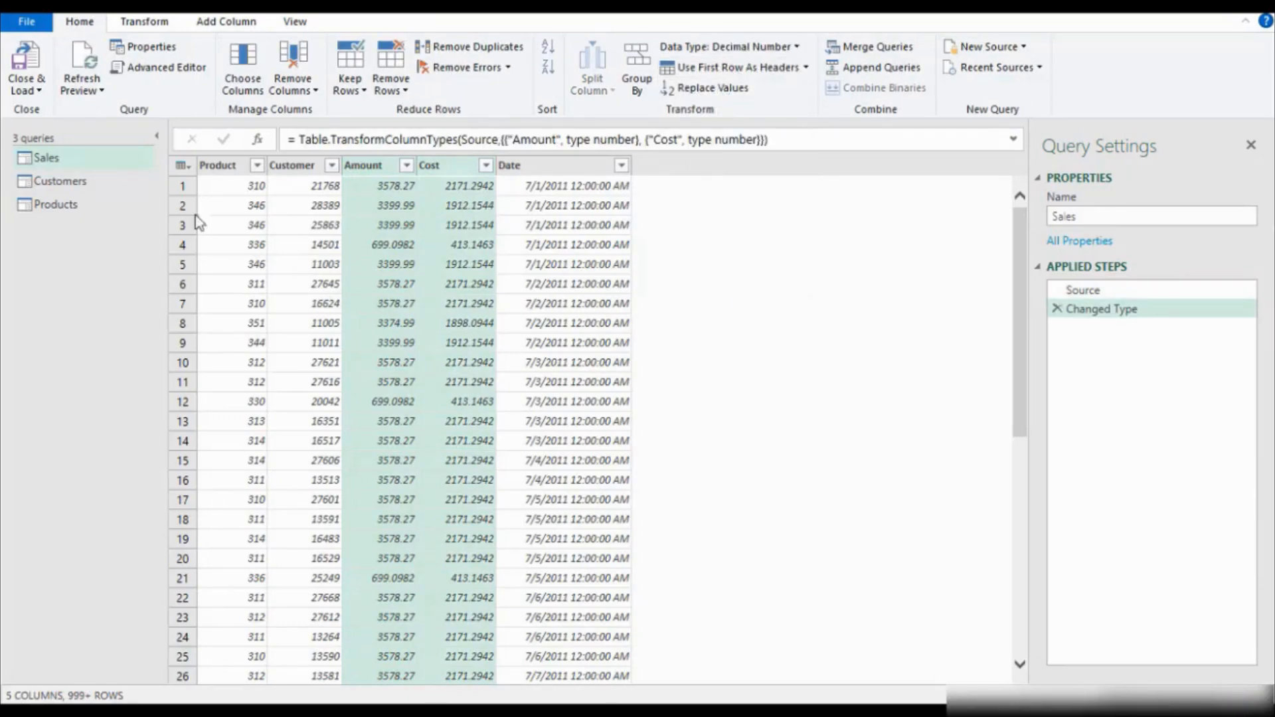
Set the data type of the BirthDate column in the Customers query to Date/Time.
click(47, 183)
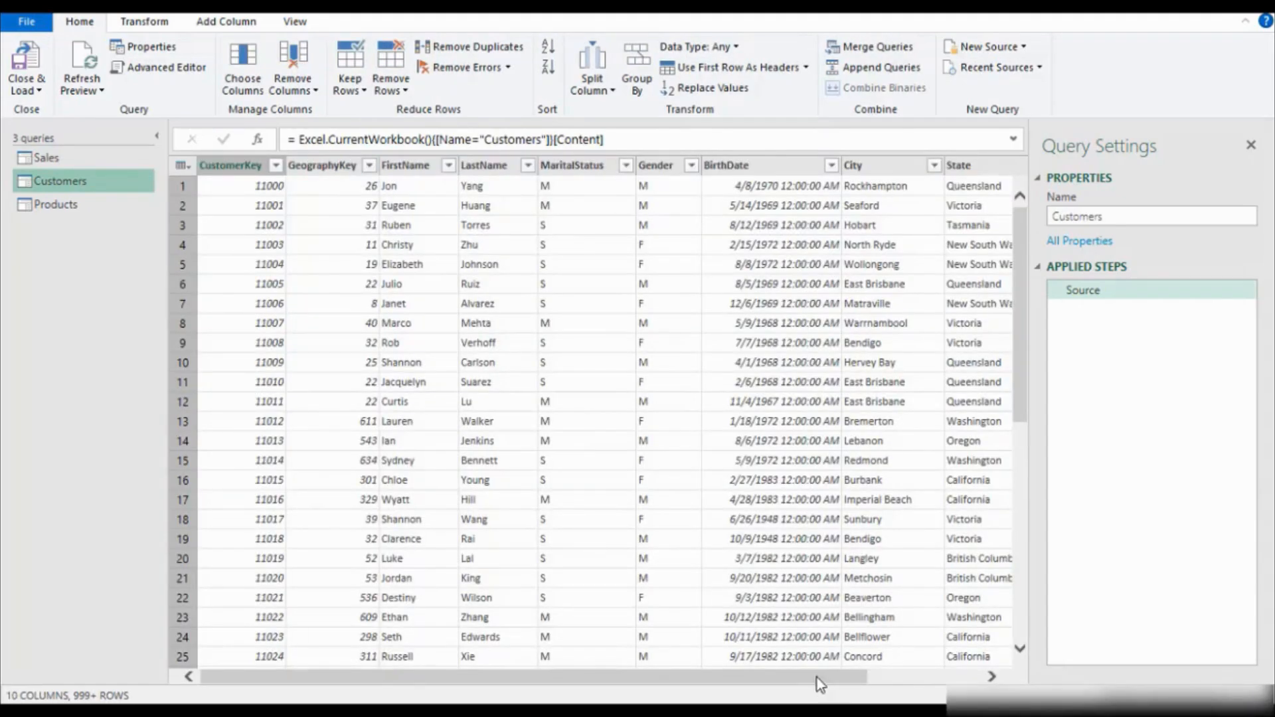
drag(821, 679, 935, 679)
click(628, 167)
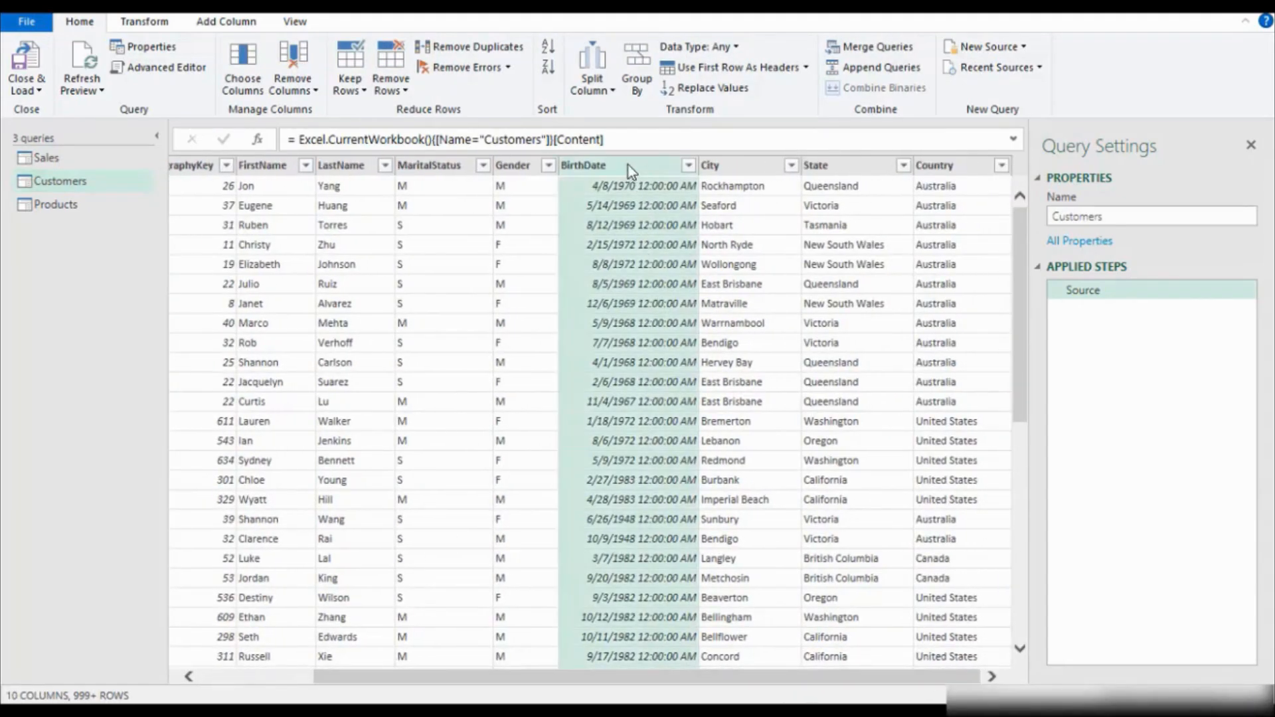
click(734, 47)
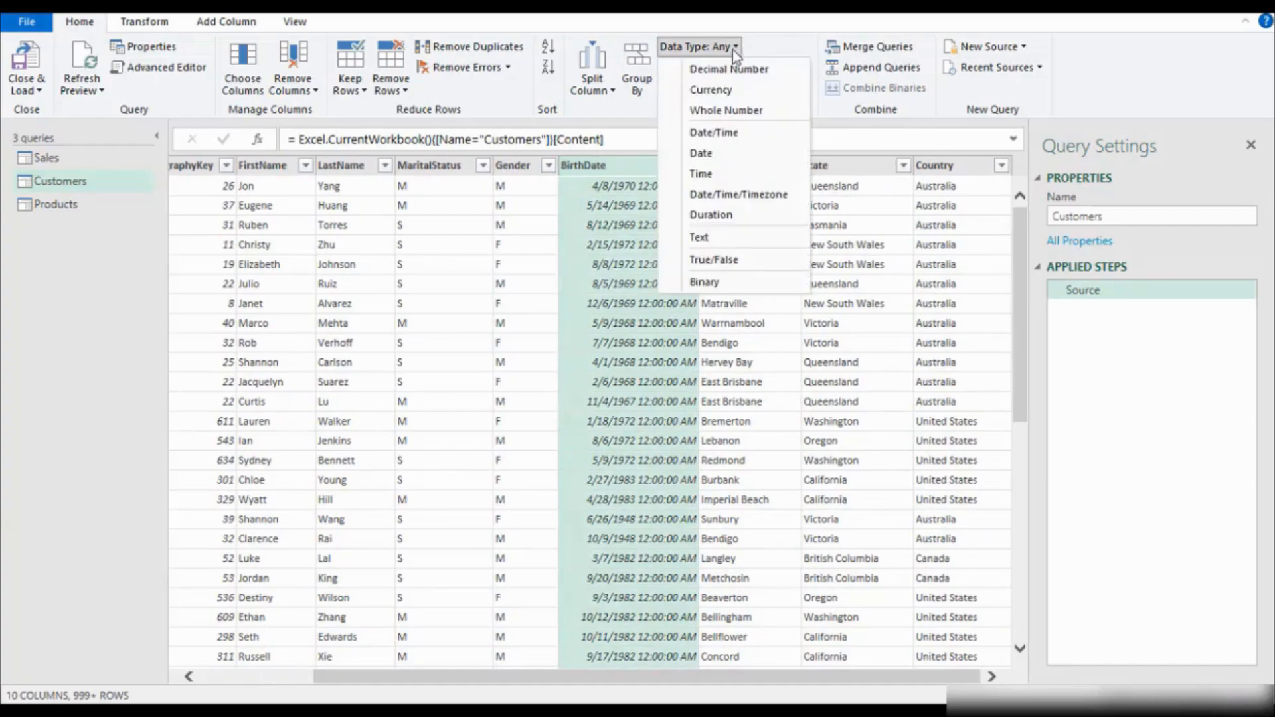
click(731, 140)
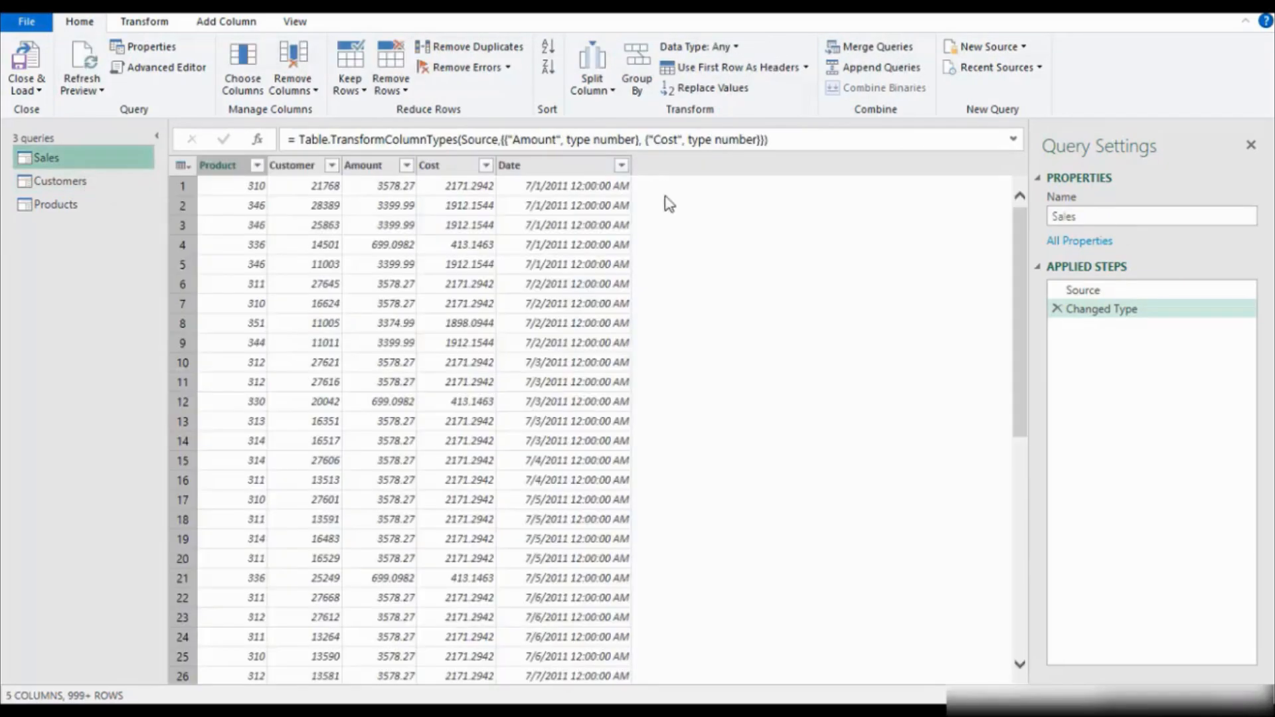
Set the data type of the Sales query's Date column to Date/Time.
click(569, 166)
click(737, 43)
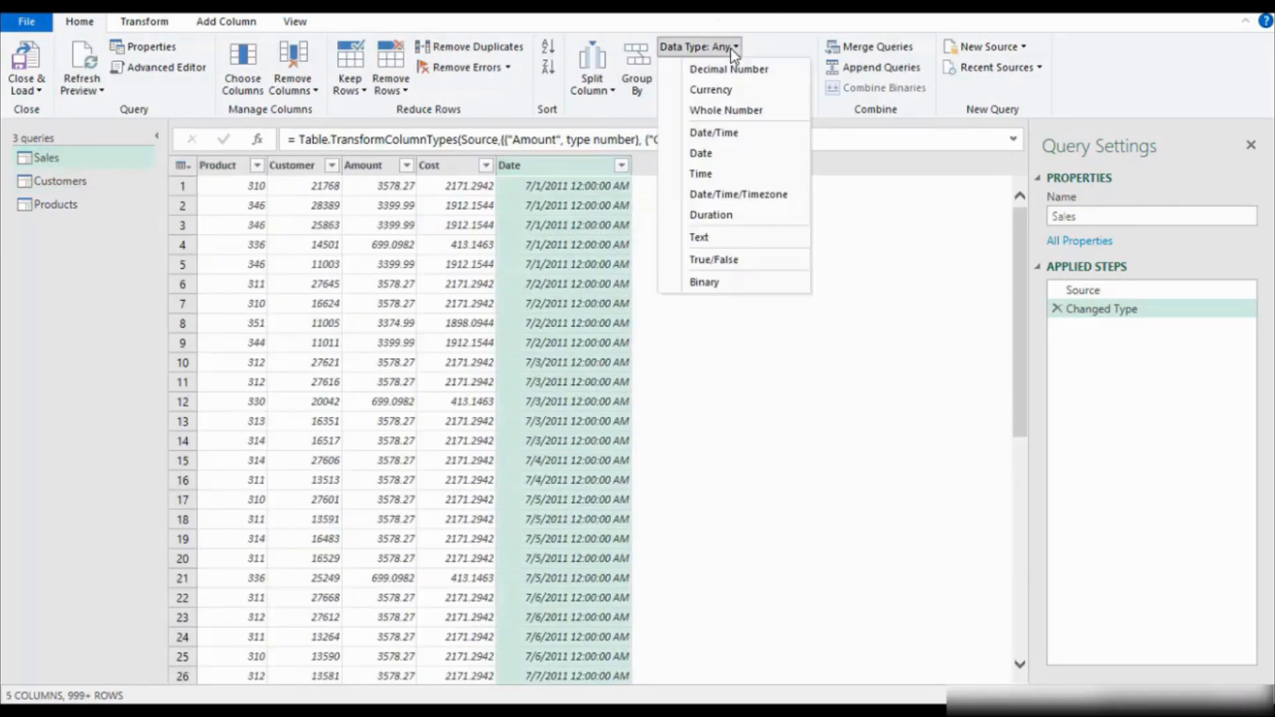
click(716, 135)
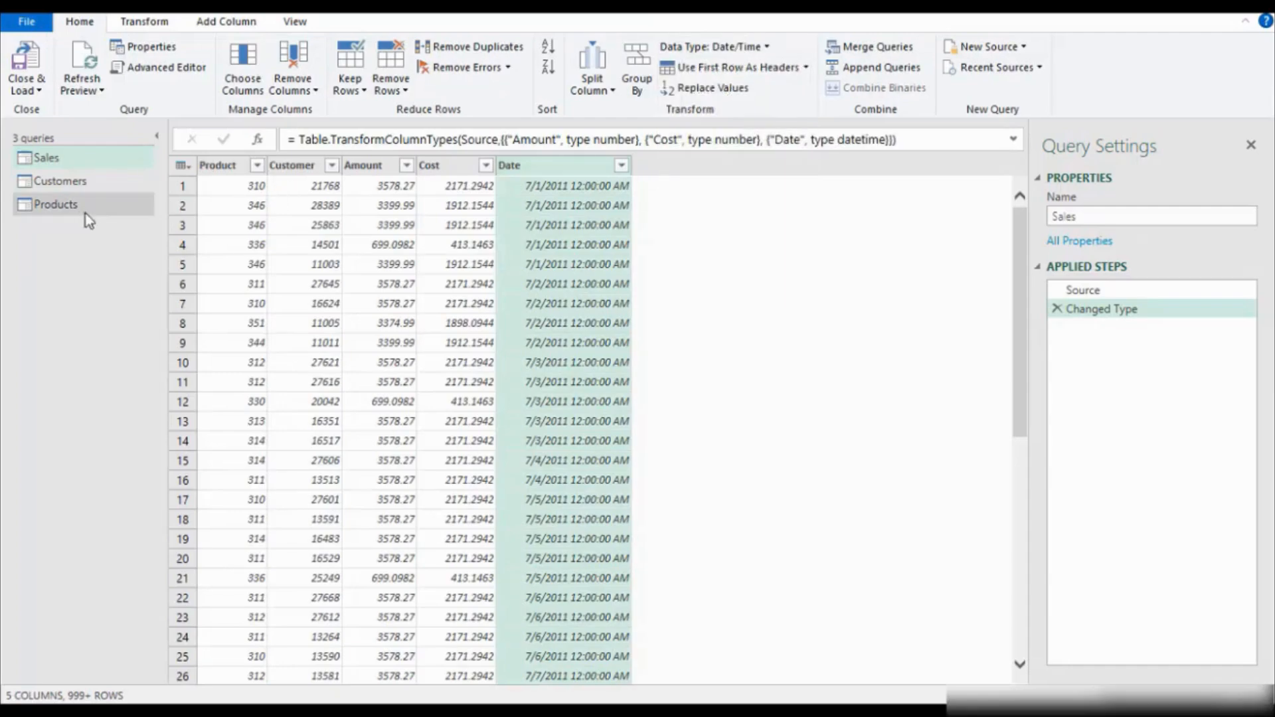
Review the Products query and the data types of Amount, Cost and Date in Sales and BirthDate in Customers.
click(66, 206)
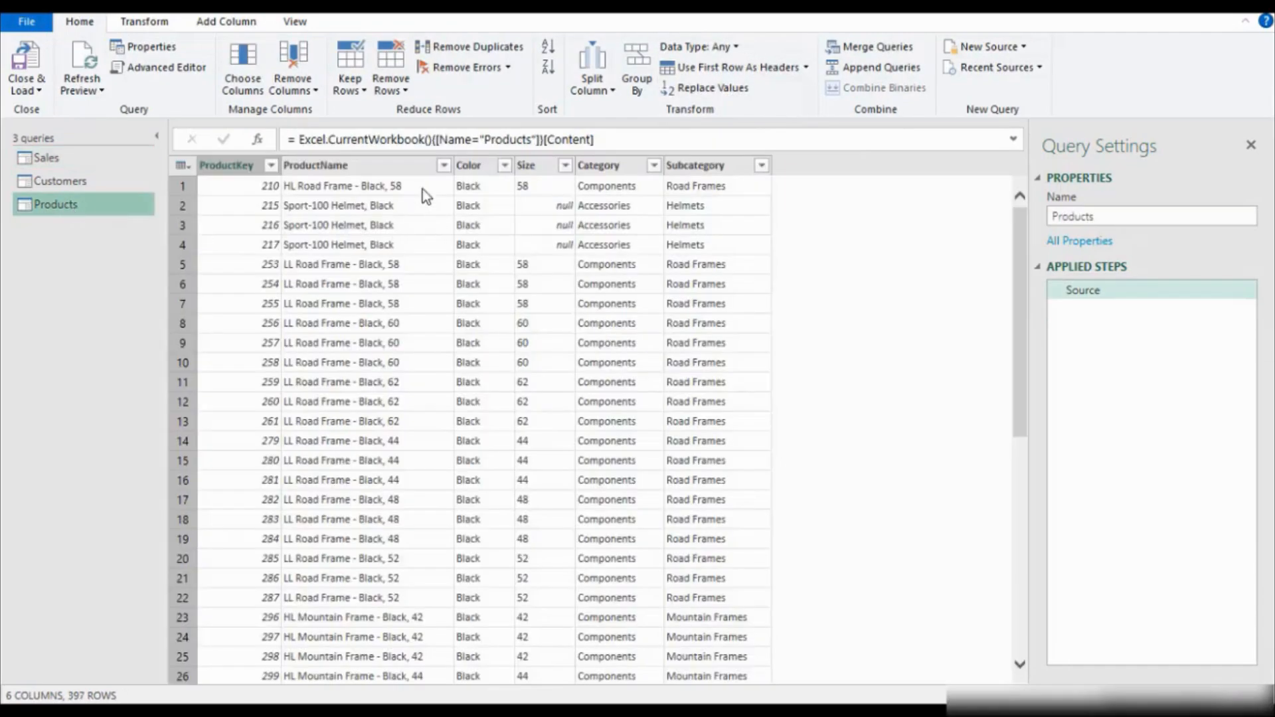
click(72, 164)
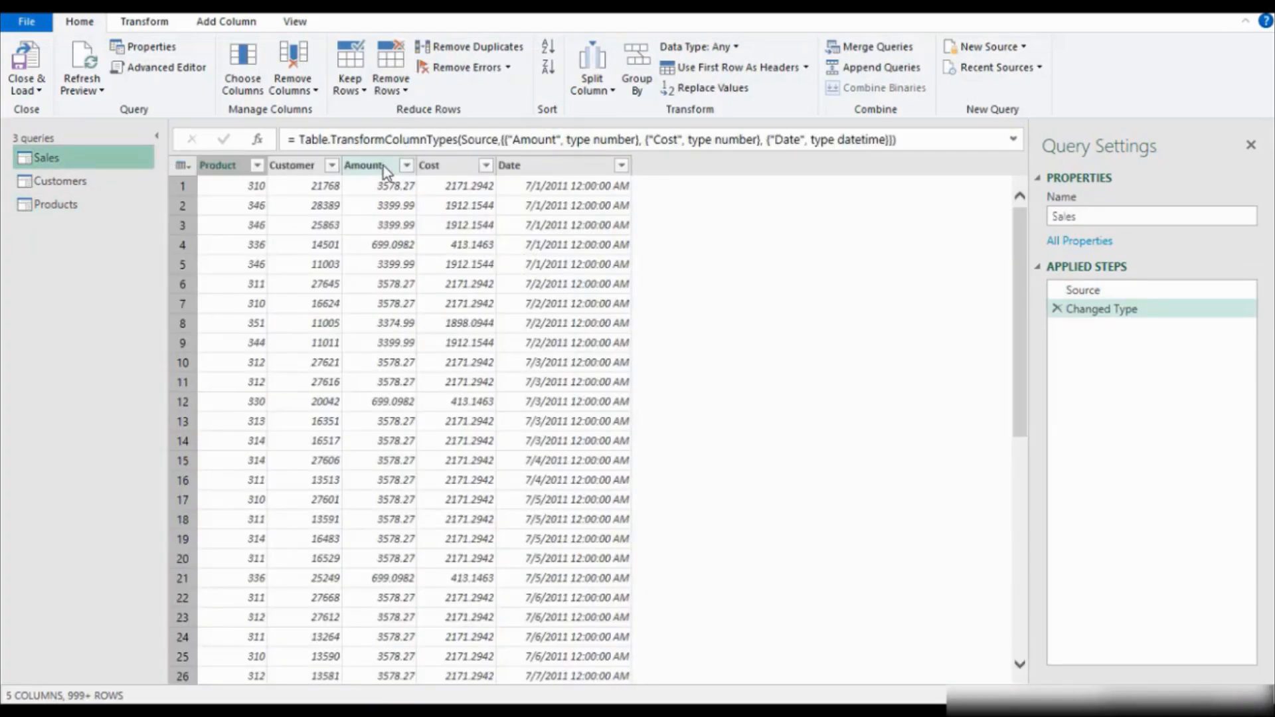
click(388, 168)
click(437, 167)
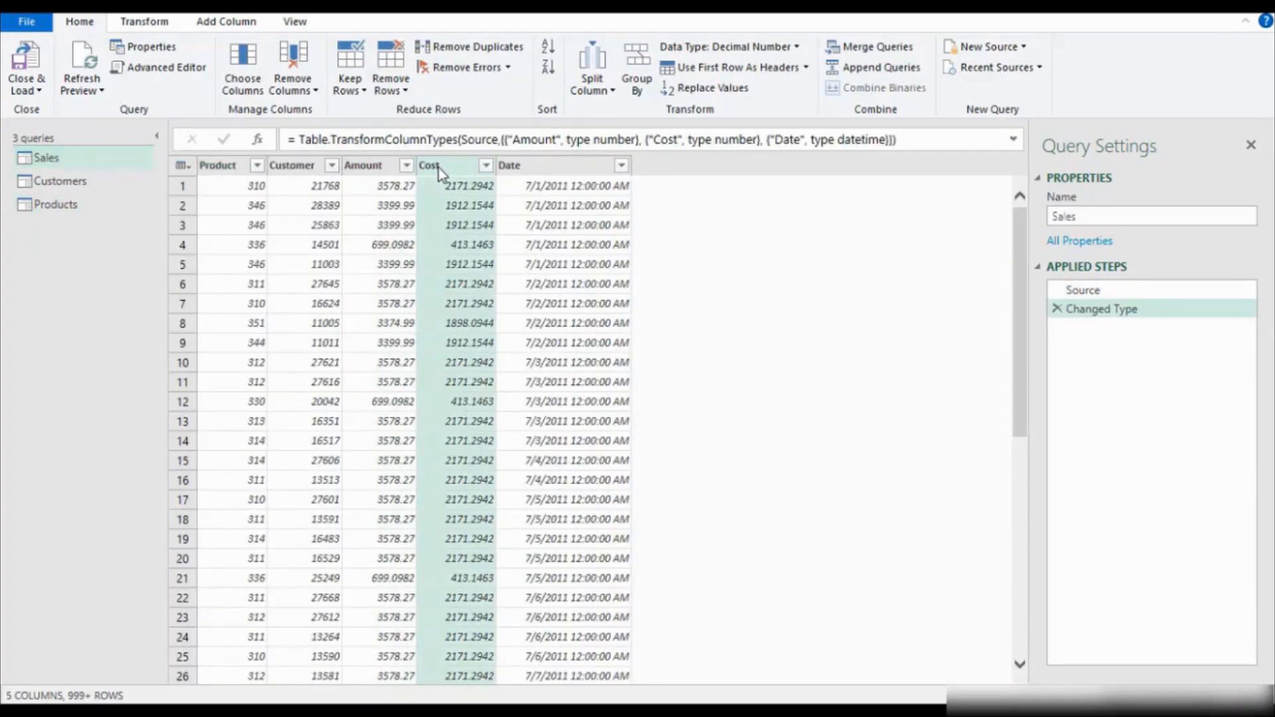
click(389, 170)
click(551, 166)
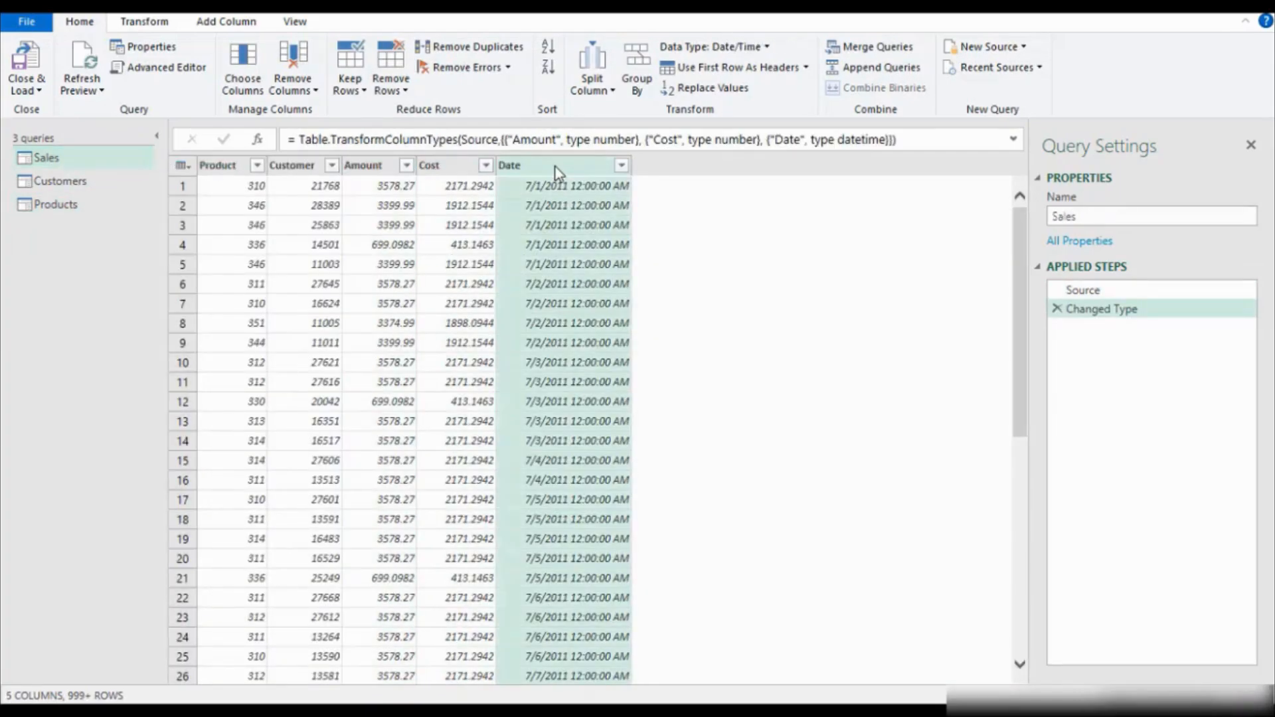
click(107, 182)
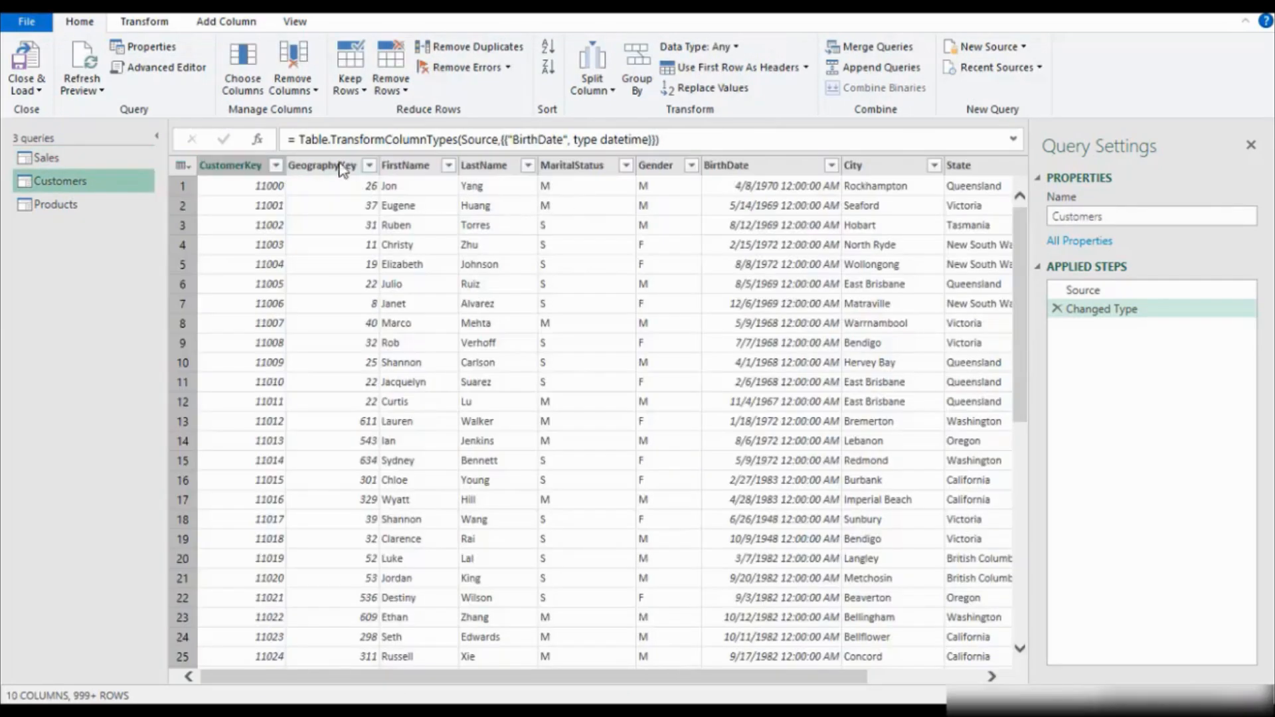
click(756, 168)
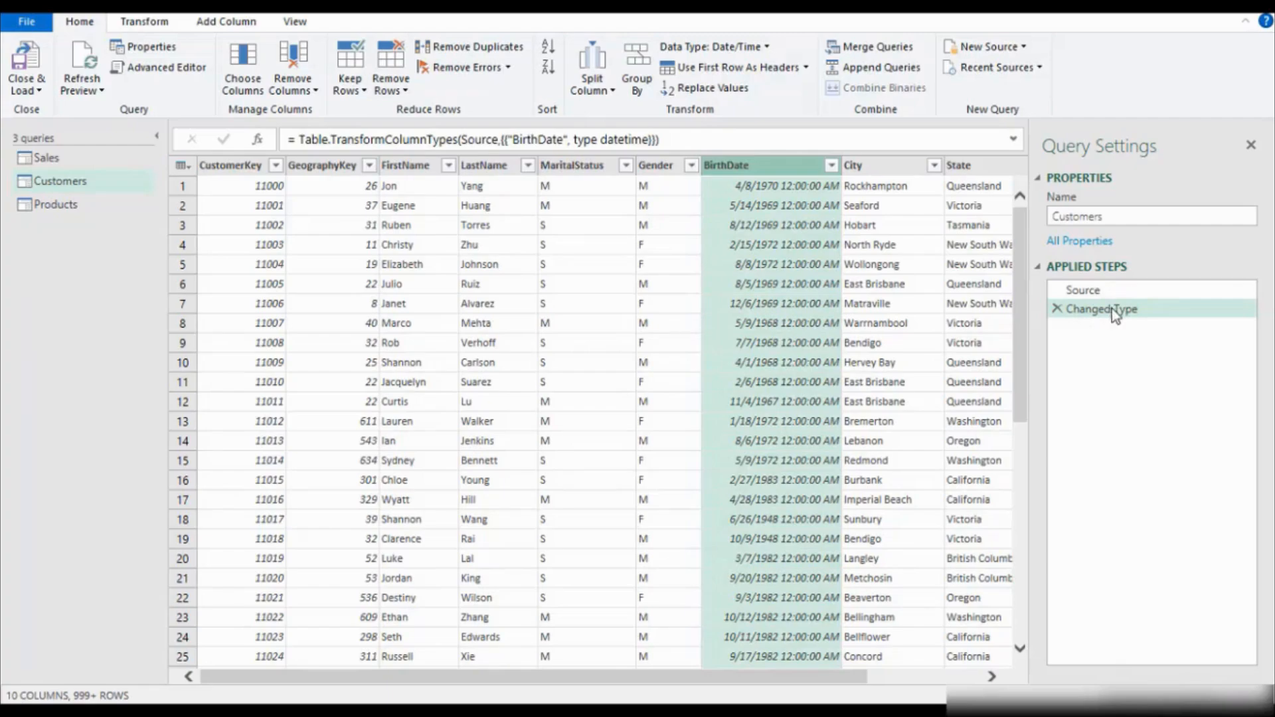
Close the Query Editor and load the changed queries to their existing destination.
click(62, 162)
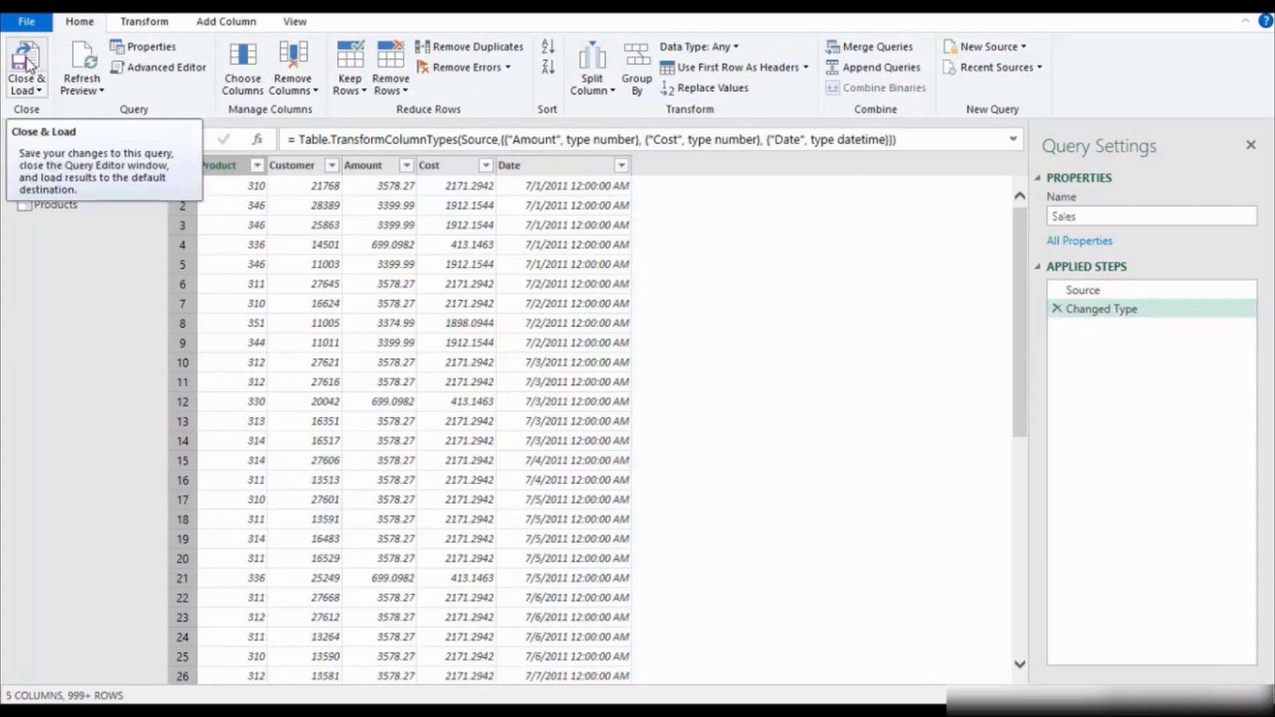
click(42, 90)
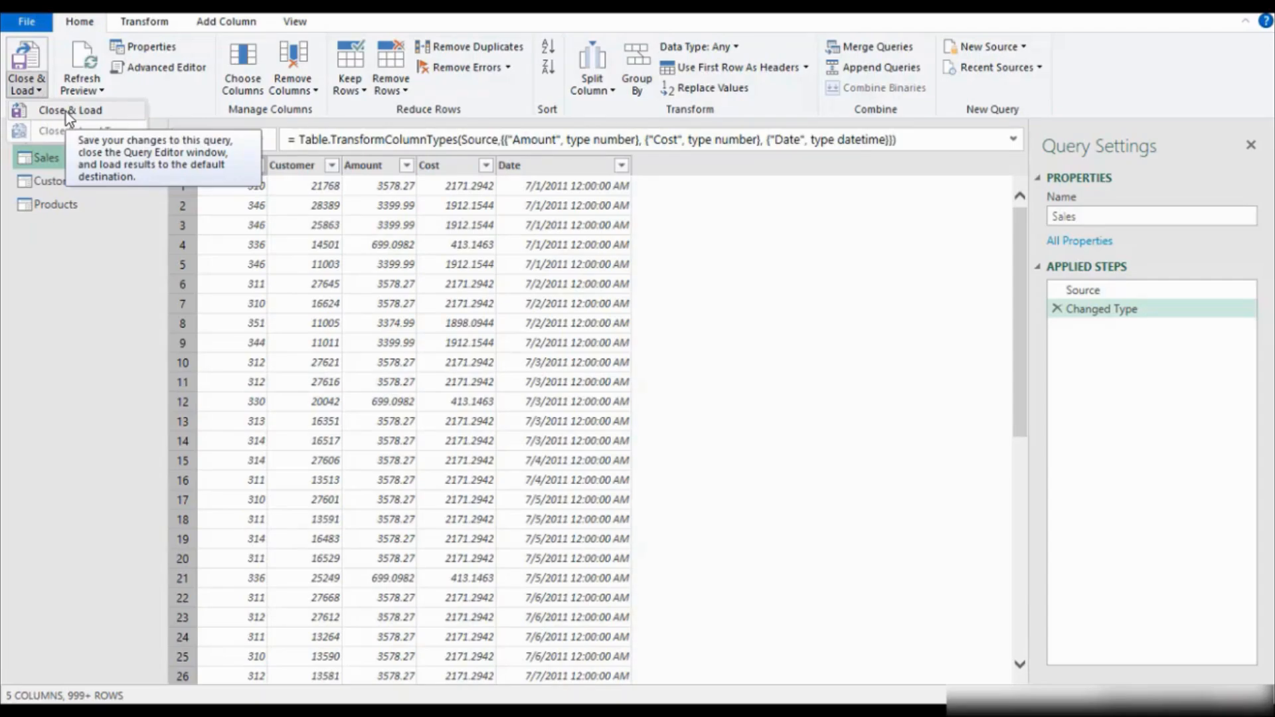
click(66, 111)
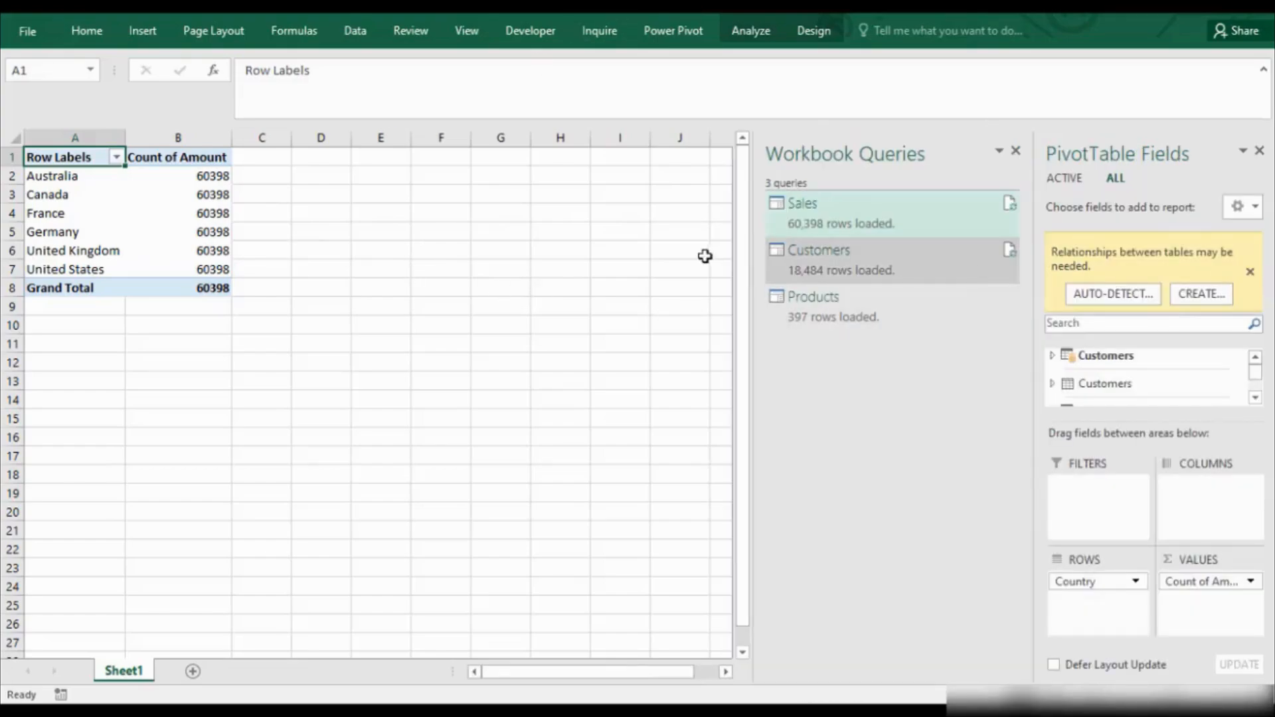
Auto-detect the table relationships needed by the PivotTable and close the detection dialog.
click(202, 178)
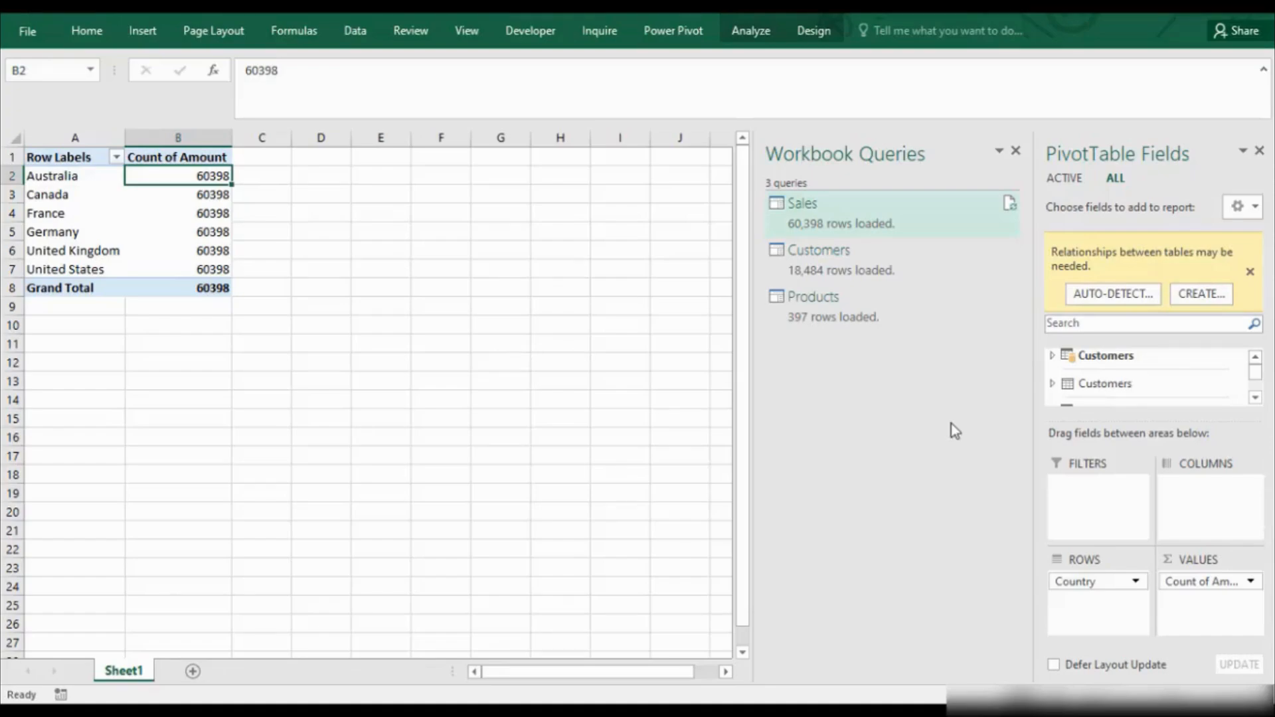
drag(1255, 380, 1258, 397)
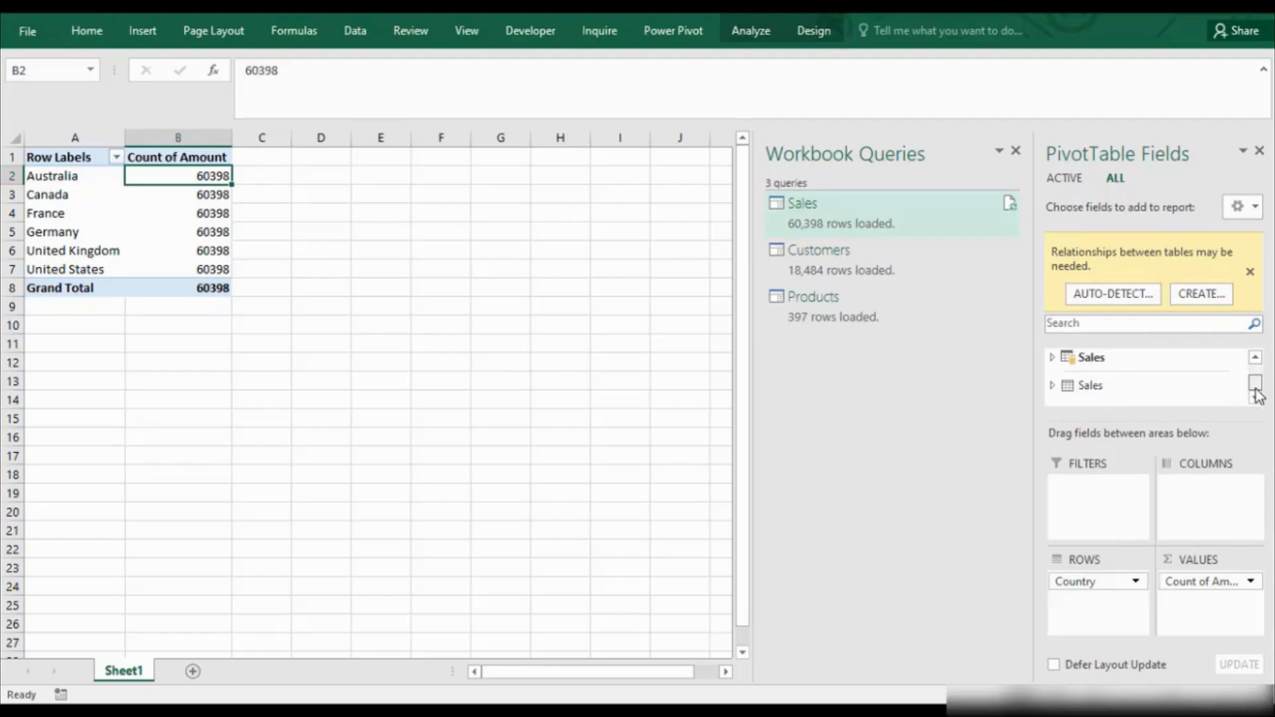
click(1128, 298)
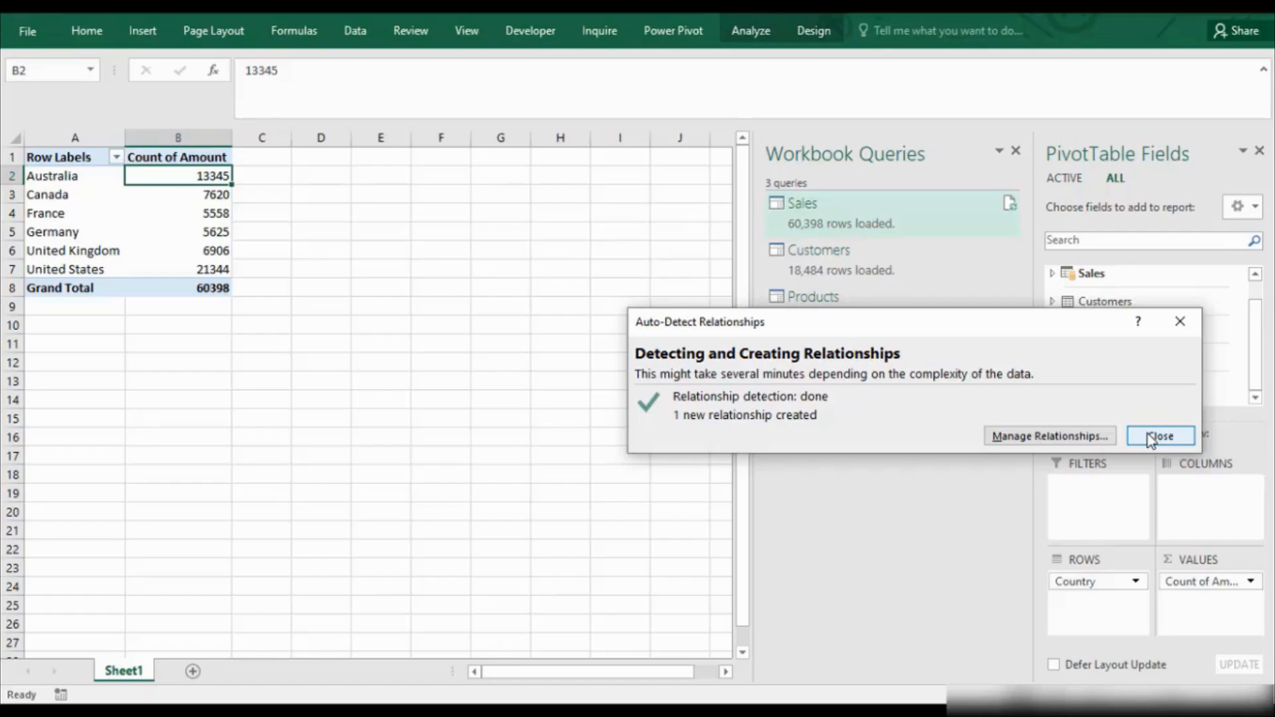
click(1149, 435)
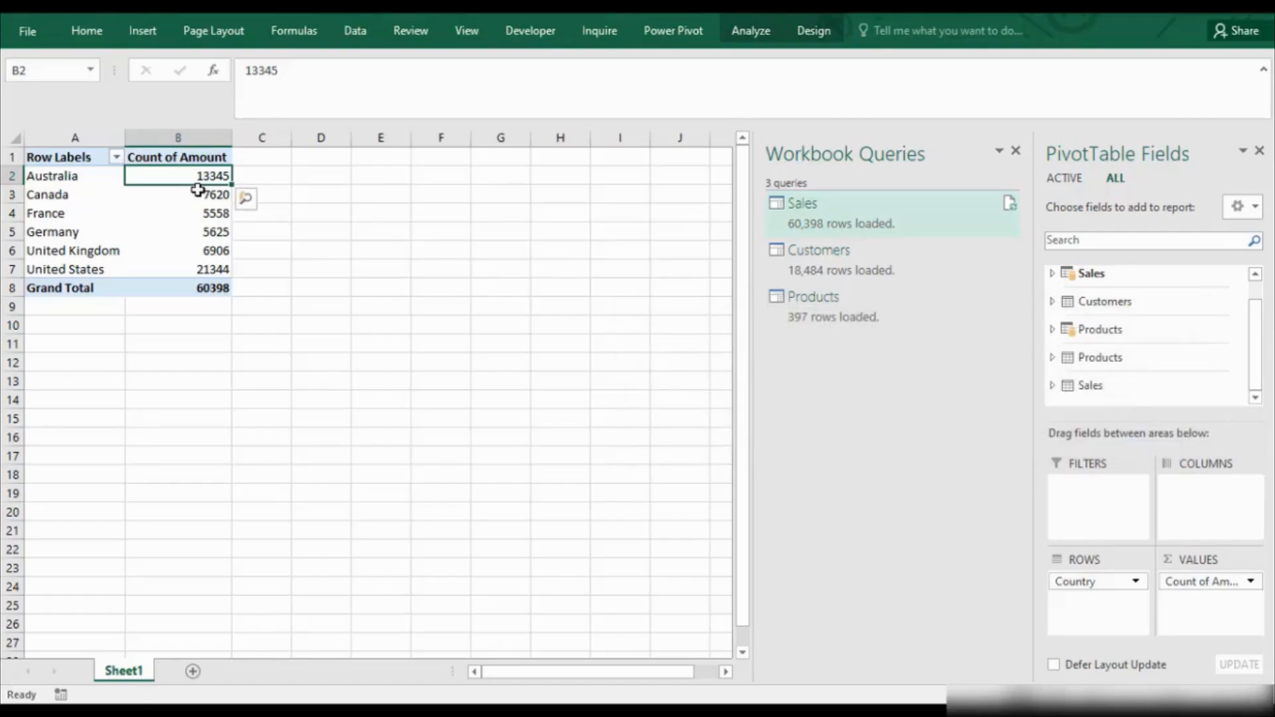
Summarize the PivotTable's Amount values by Sum and format them as Currency with the $ symbol and 2 decimal places.
mouse_move(213, 287)
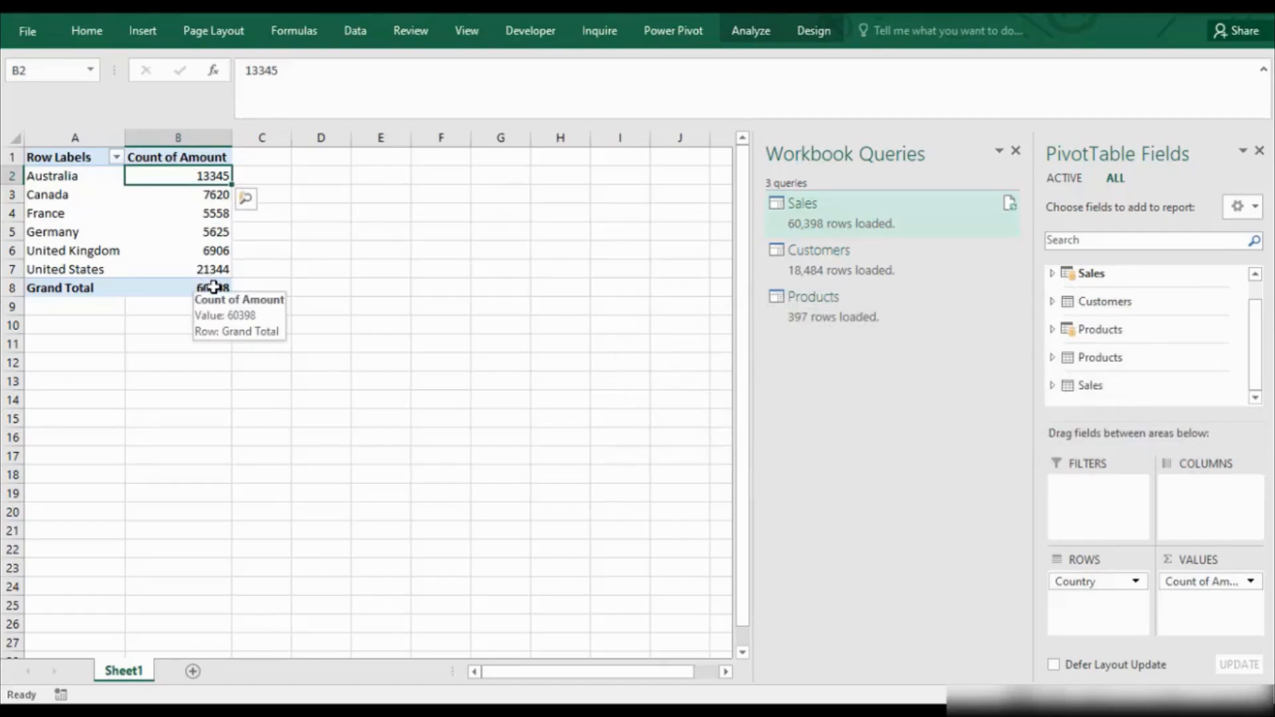
click(1251, 582)
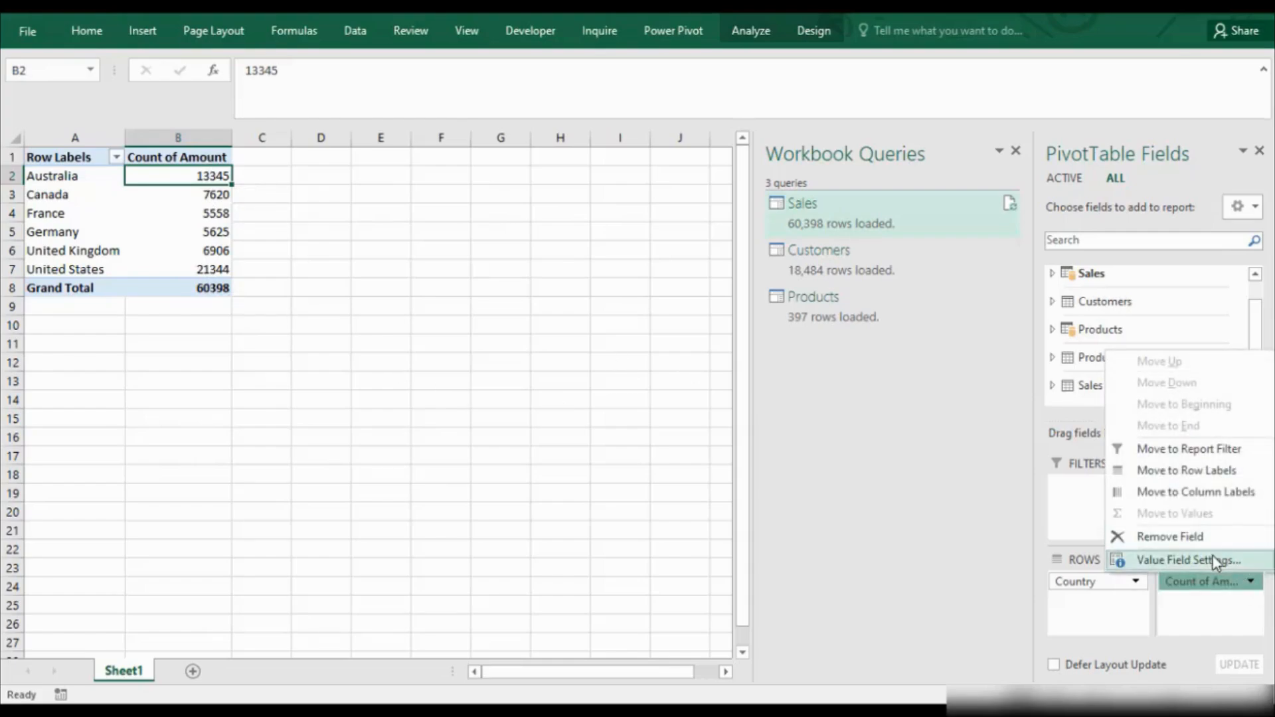
click(1216, 562)
click(791, 367)
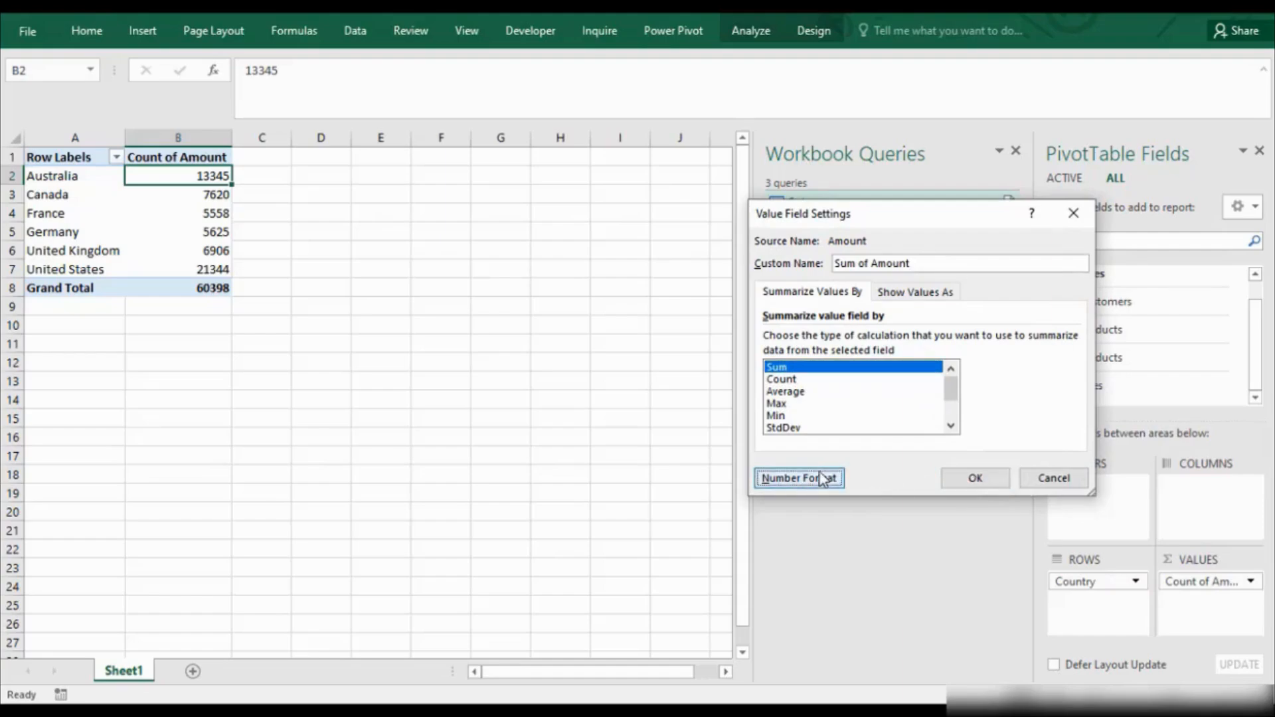
click(797, 480)
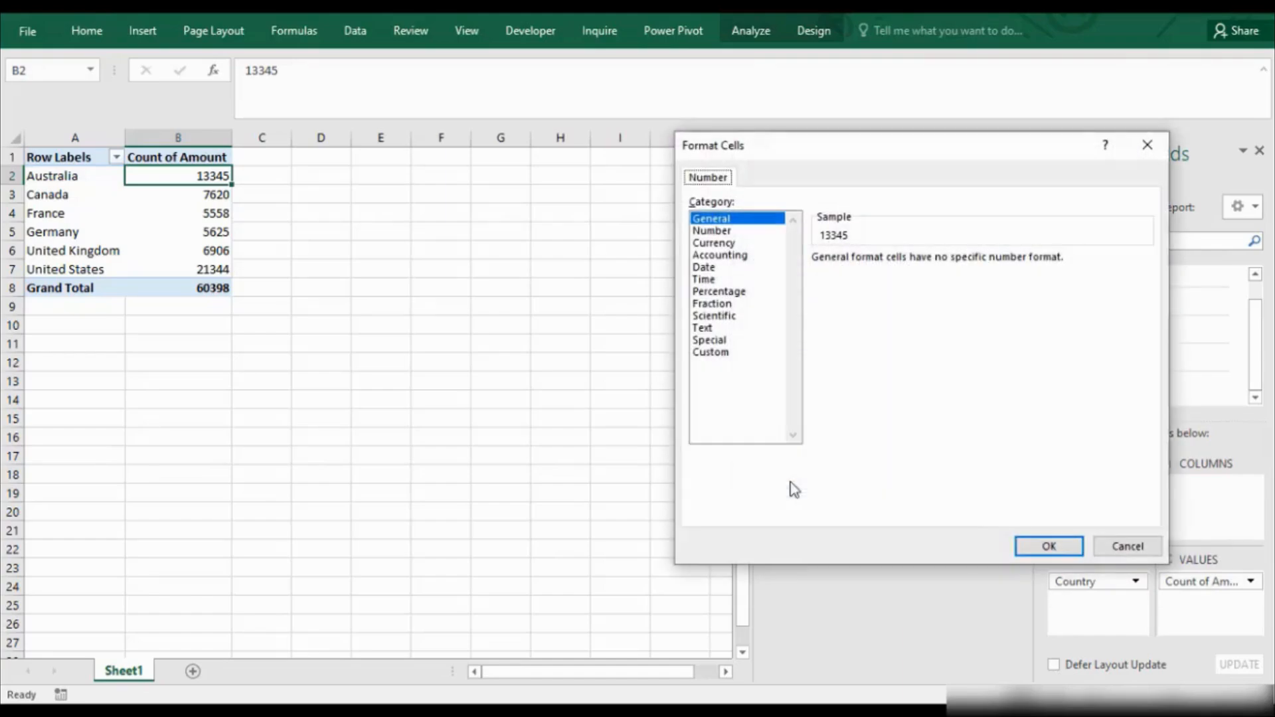
click(717, 244)
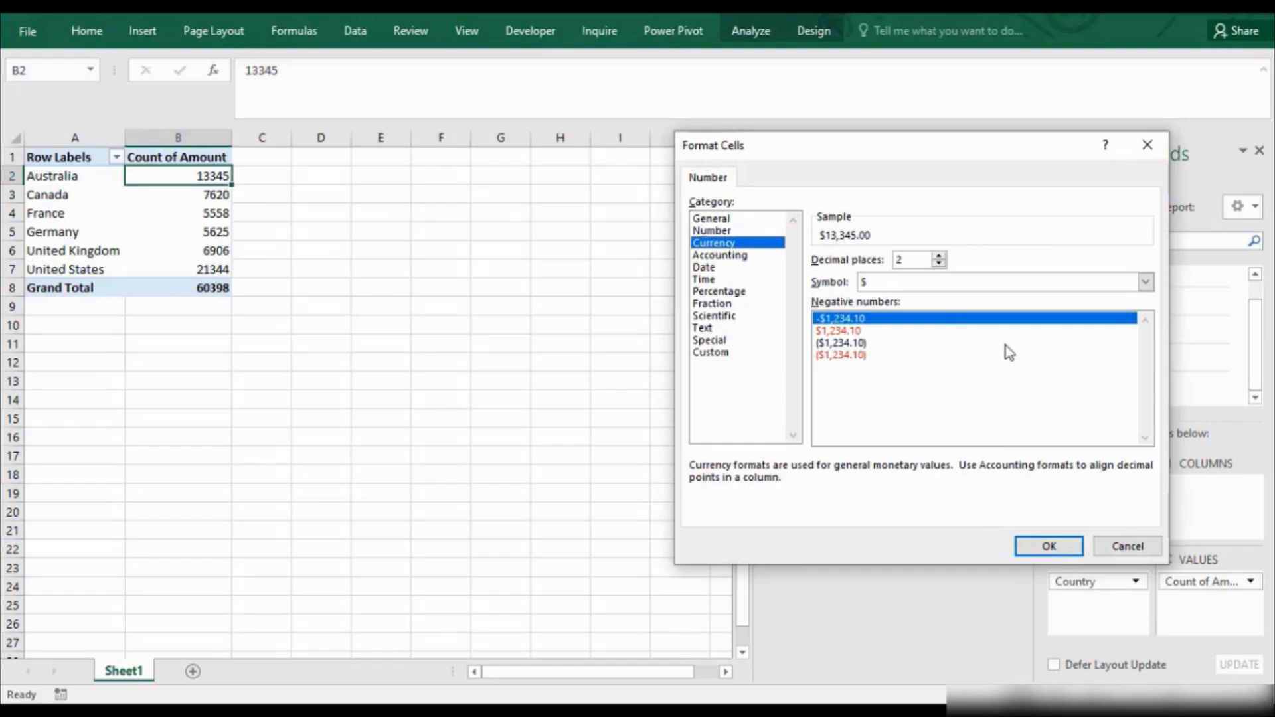
click(1049, 544)
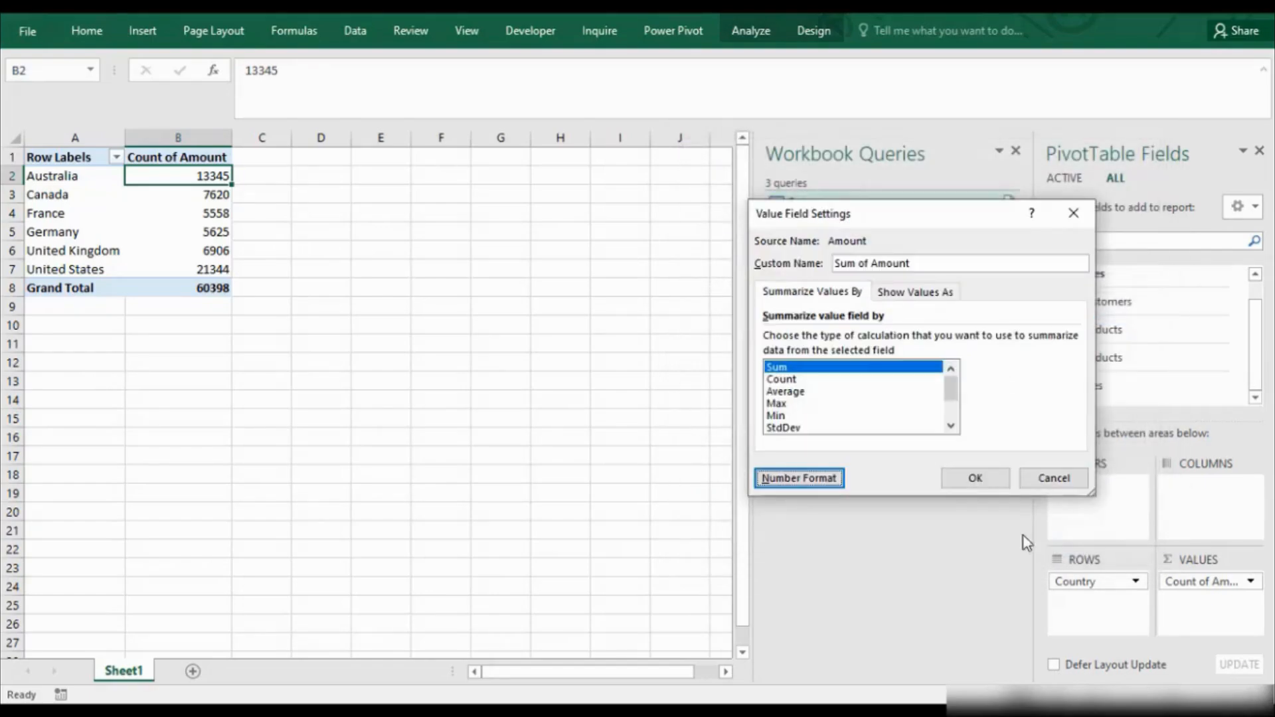
click(976, 478)
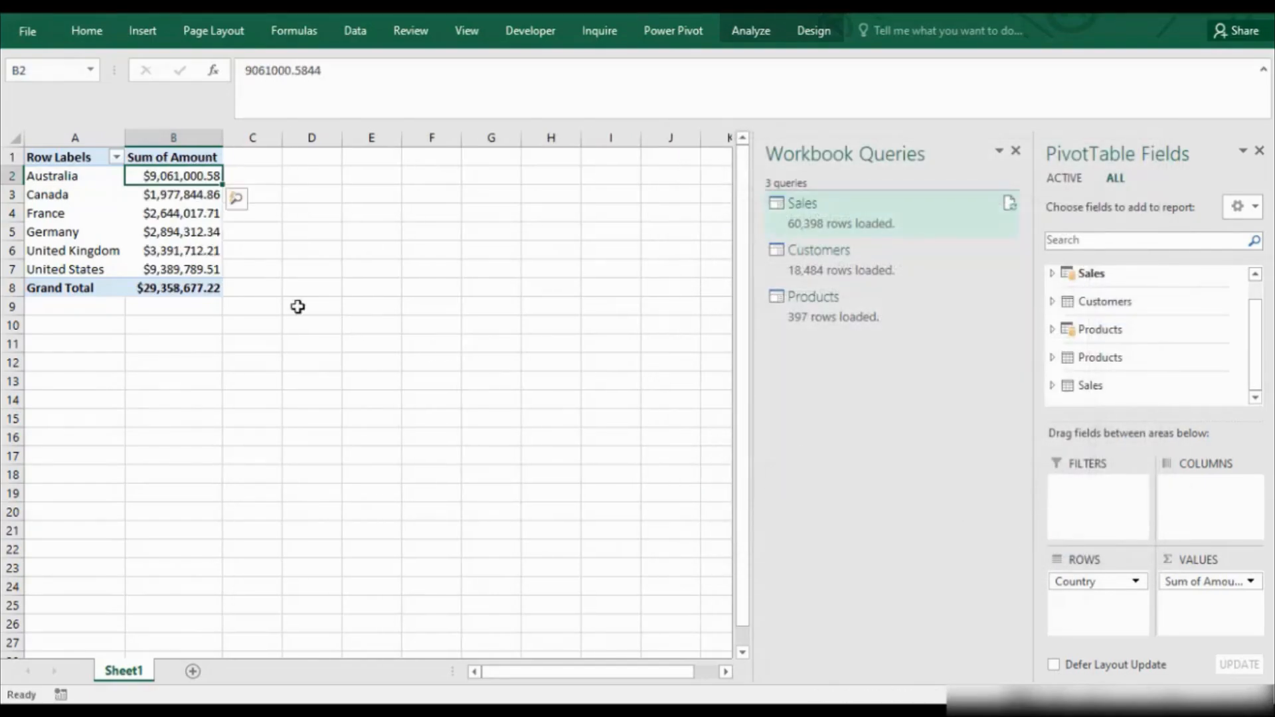
click(174, 212)
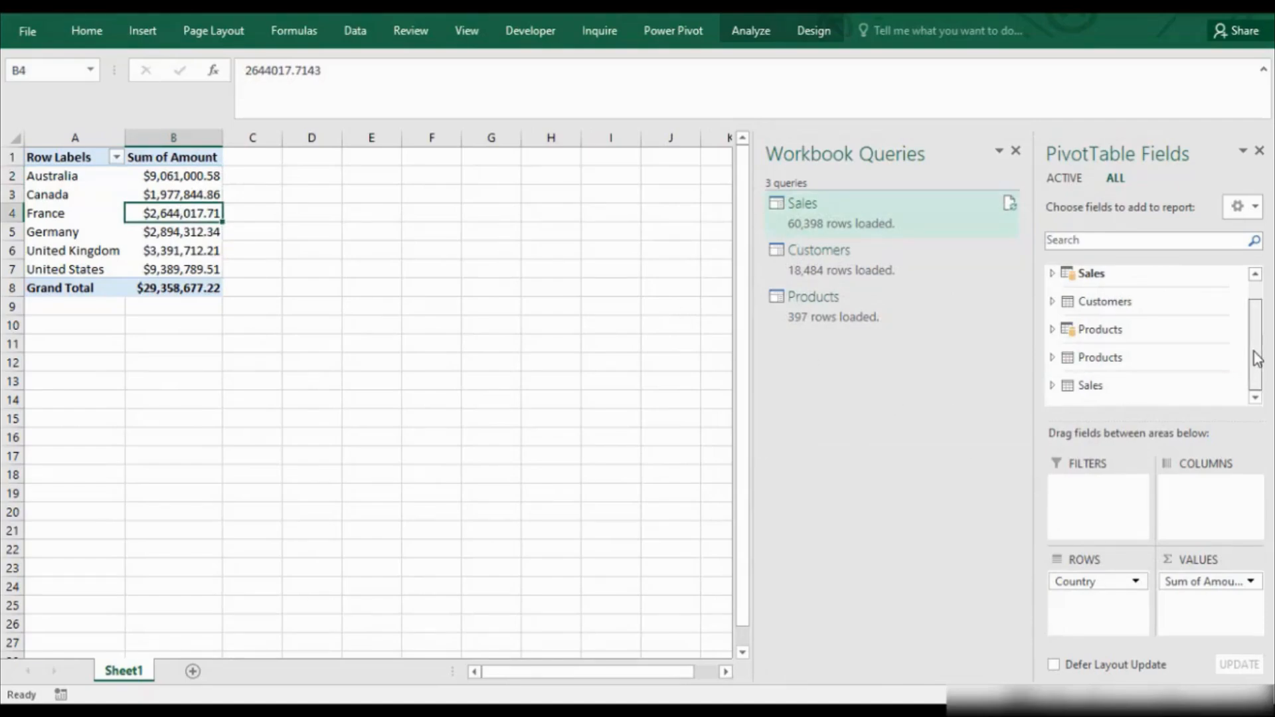
Replace Country with the Products table's Category in the PivotTable rows and auto-detect the relationship it needs.
drag(1254, 356, 1255, 361)
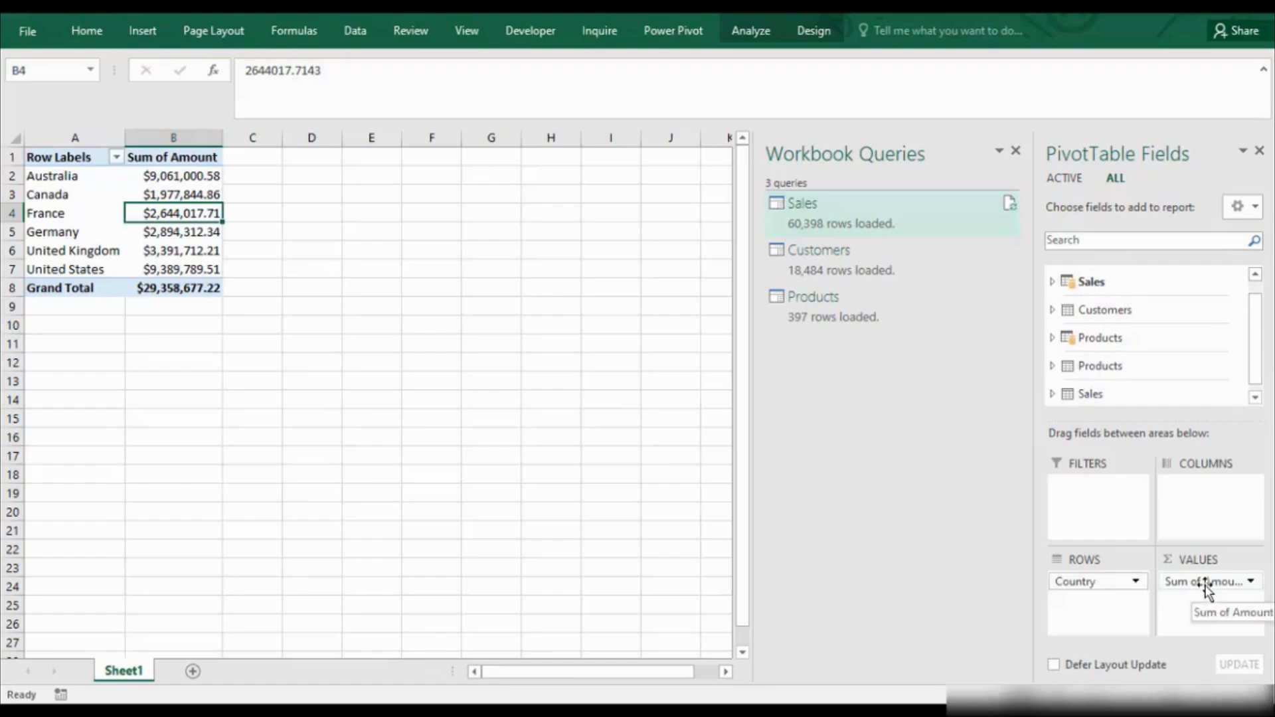
drag(1086, 585, 877, 558)
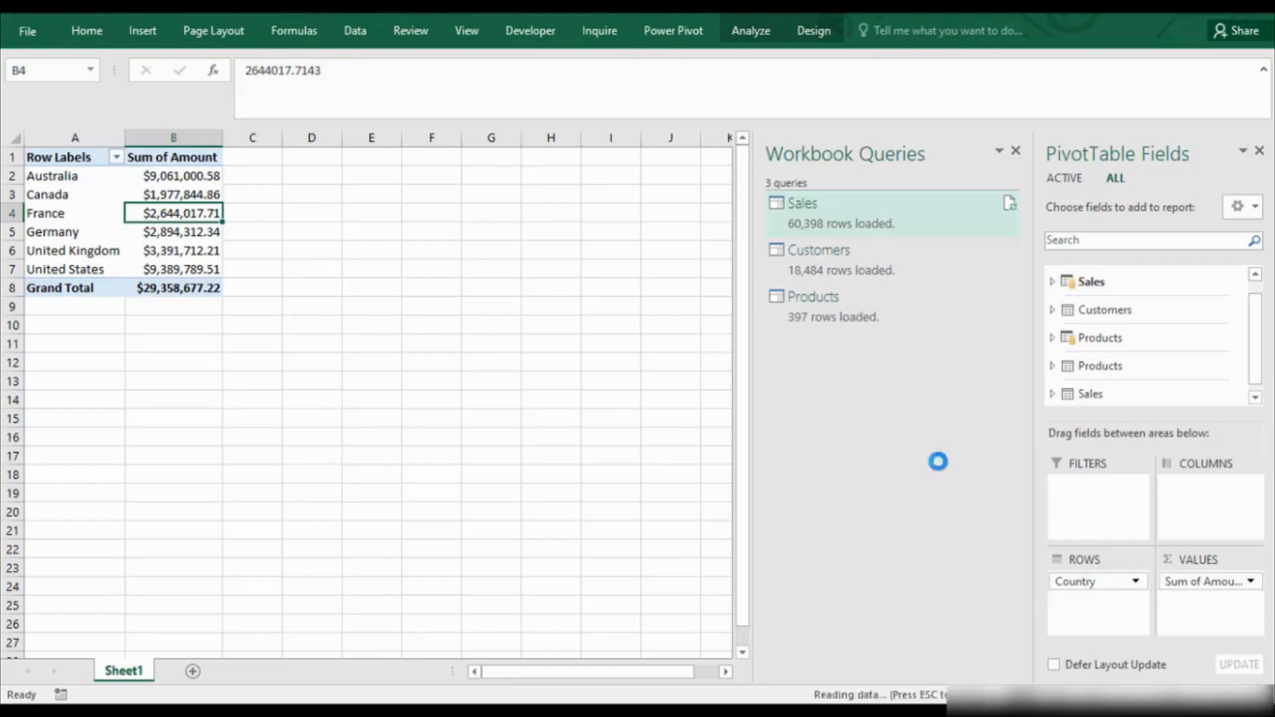
click(1053, 336)
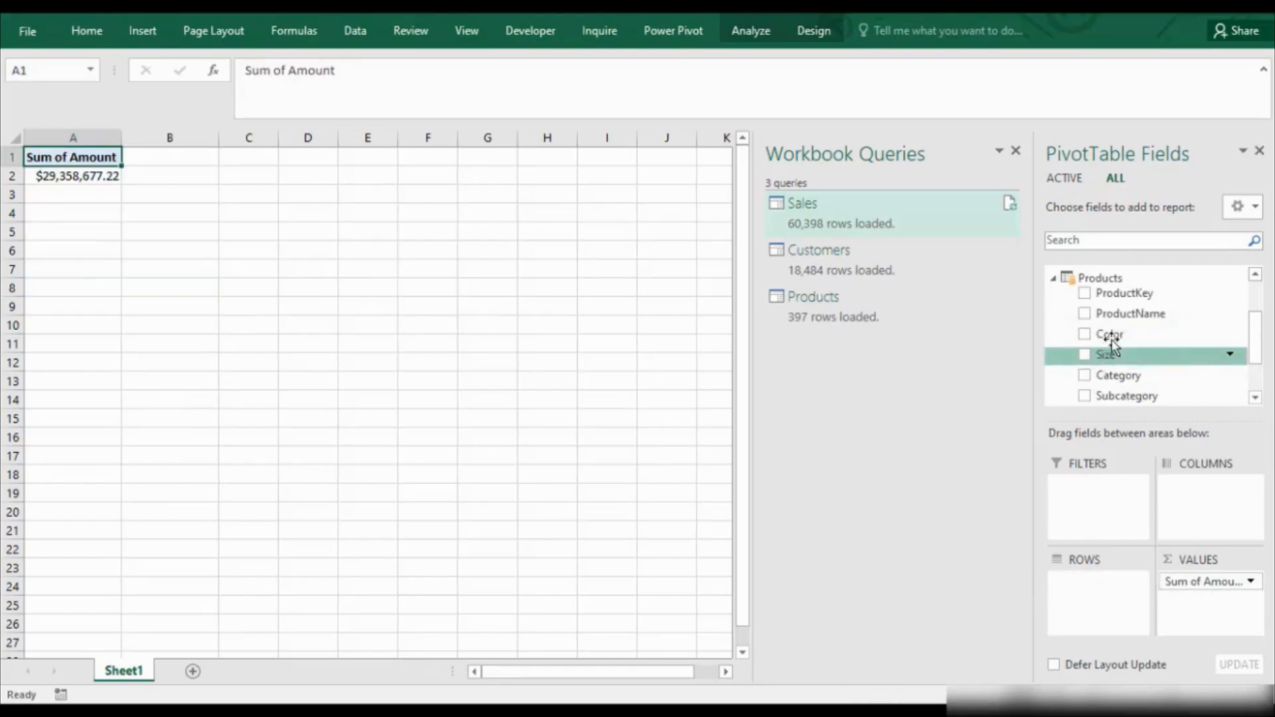
drag(1137, 374, 1087, 603)
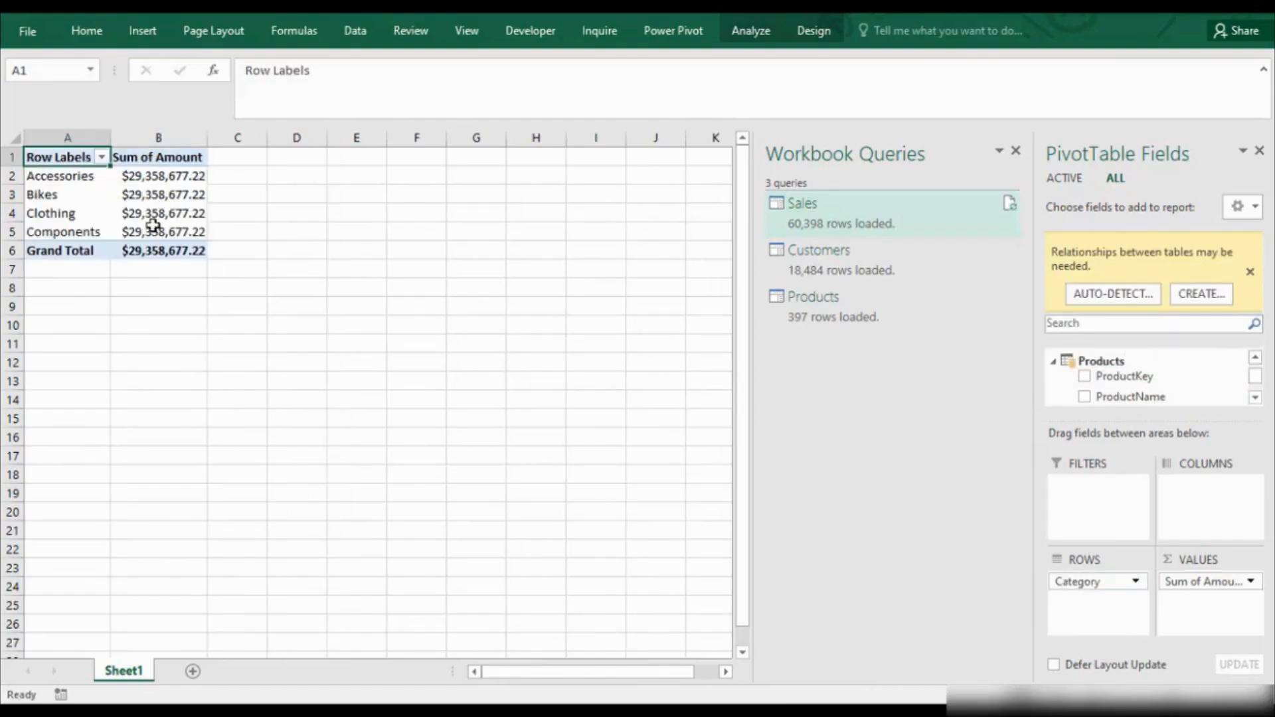
click(1123, 293)
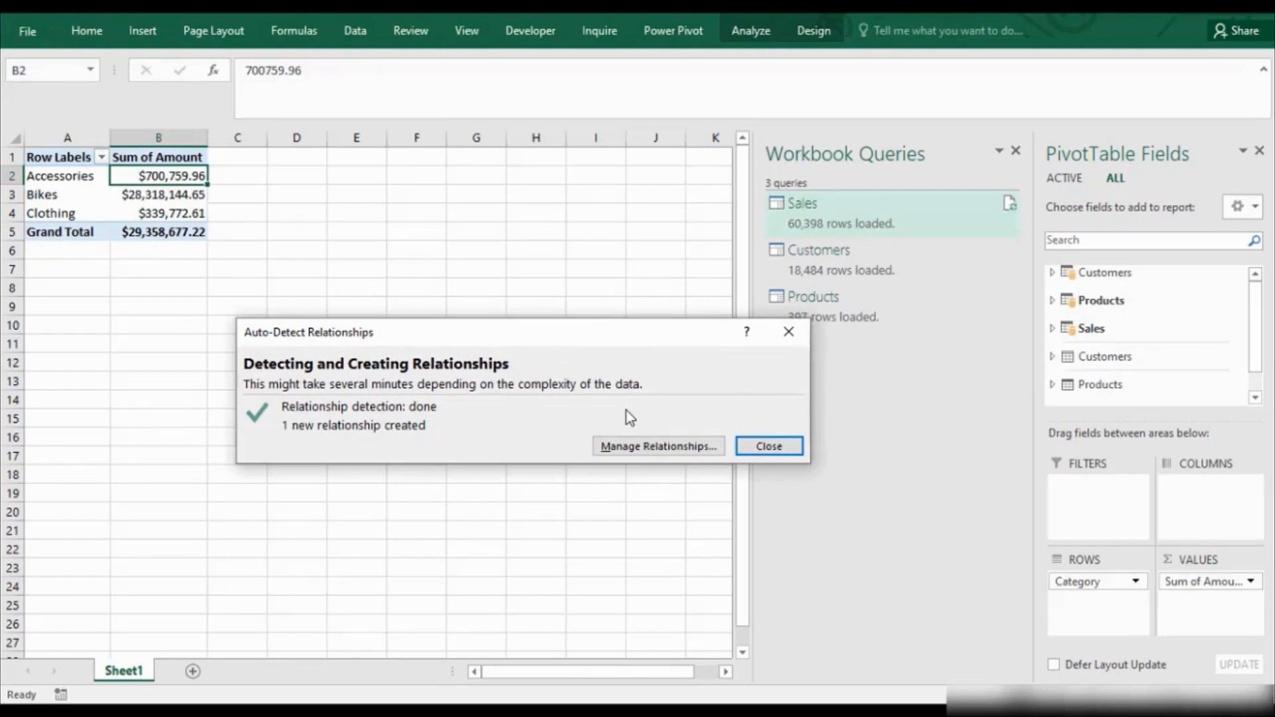
click(767, 447)
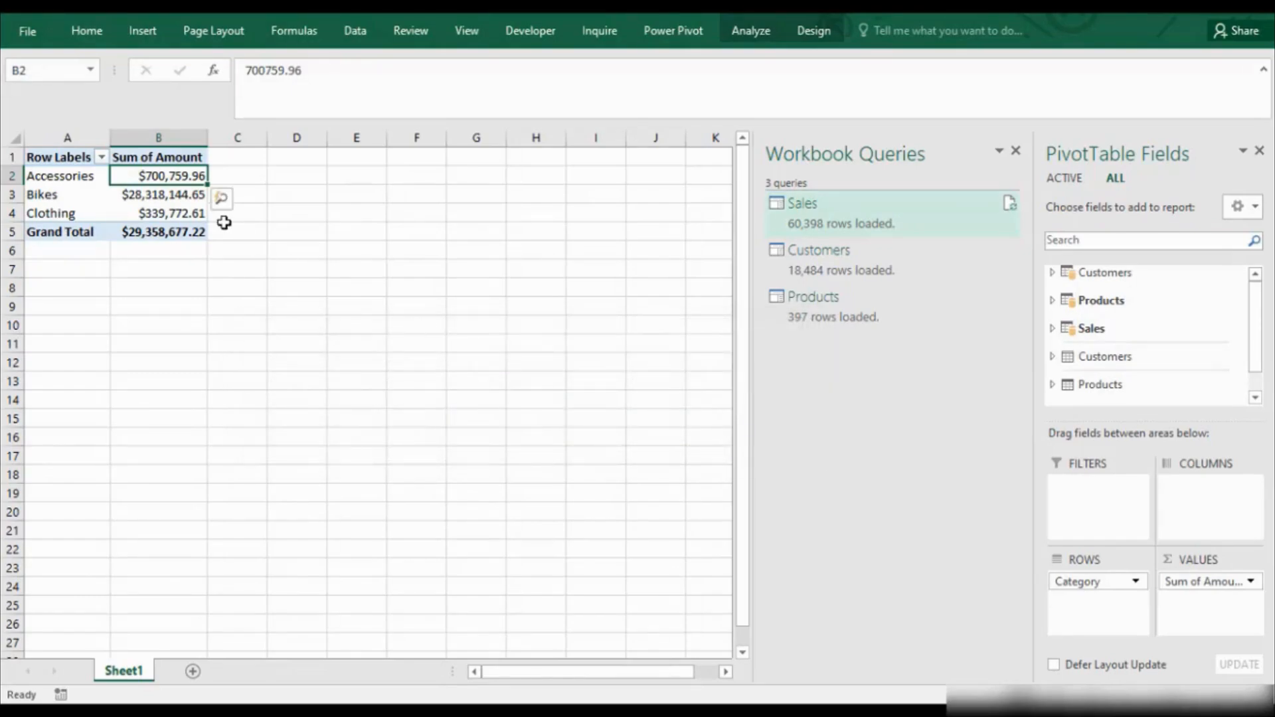
Limit the PivotTable field list to the active tables and collapse Customers, Products and Sales.
right_click(1088, 359)
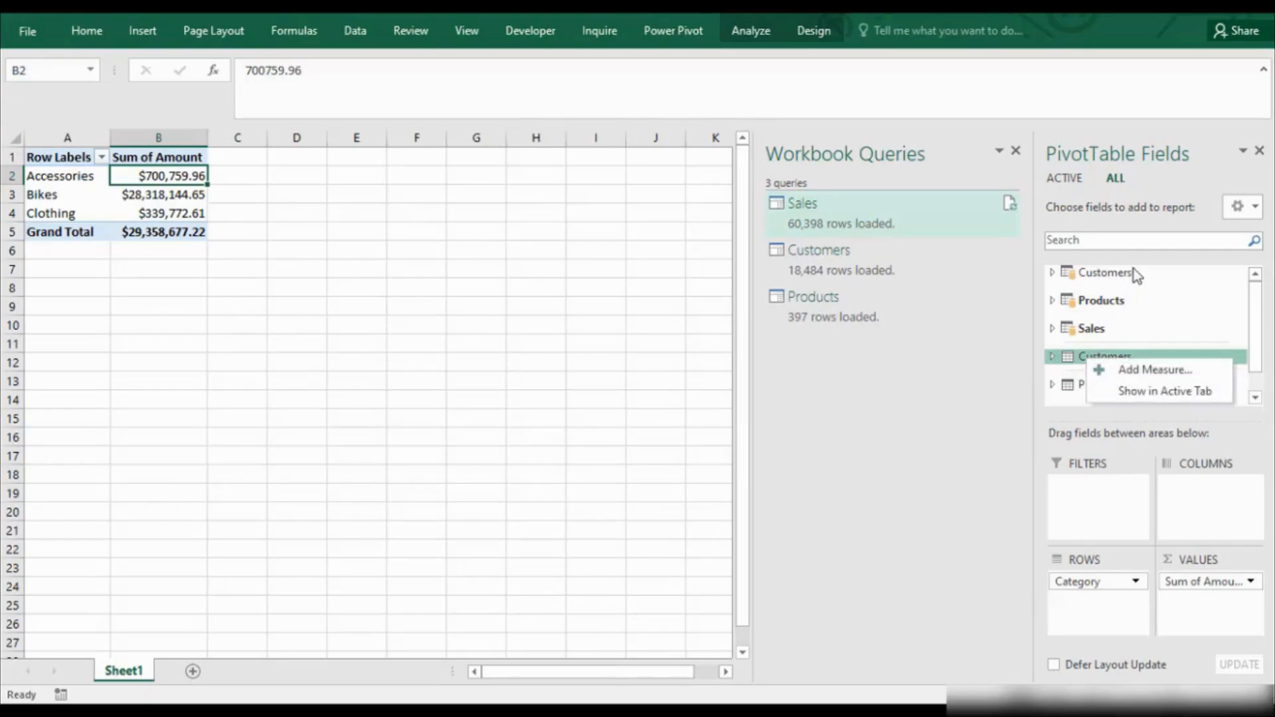
click(1091, 275)
click(1092, 273)
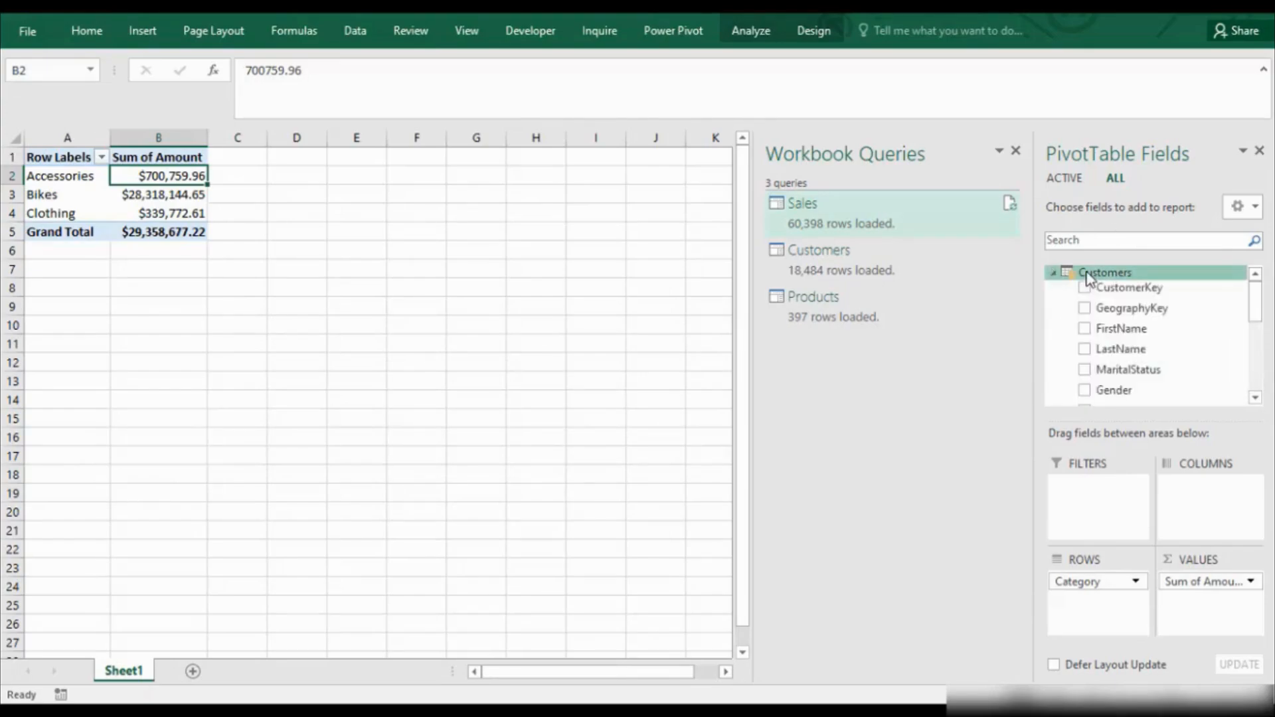
click(1067, 178)
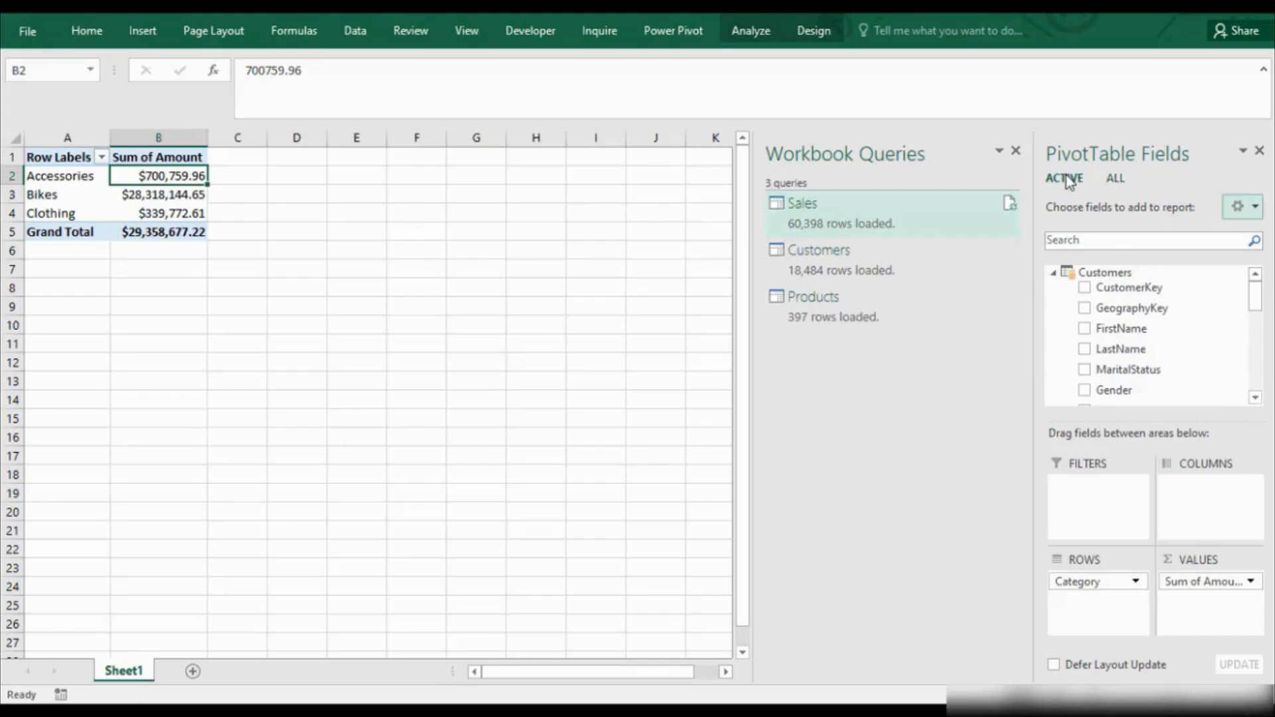
click(1053, 274)
click(1052, 303)
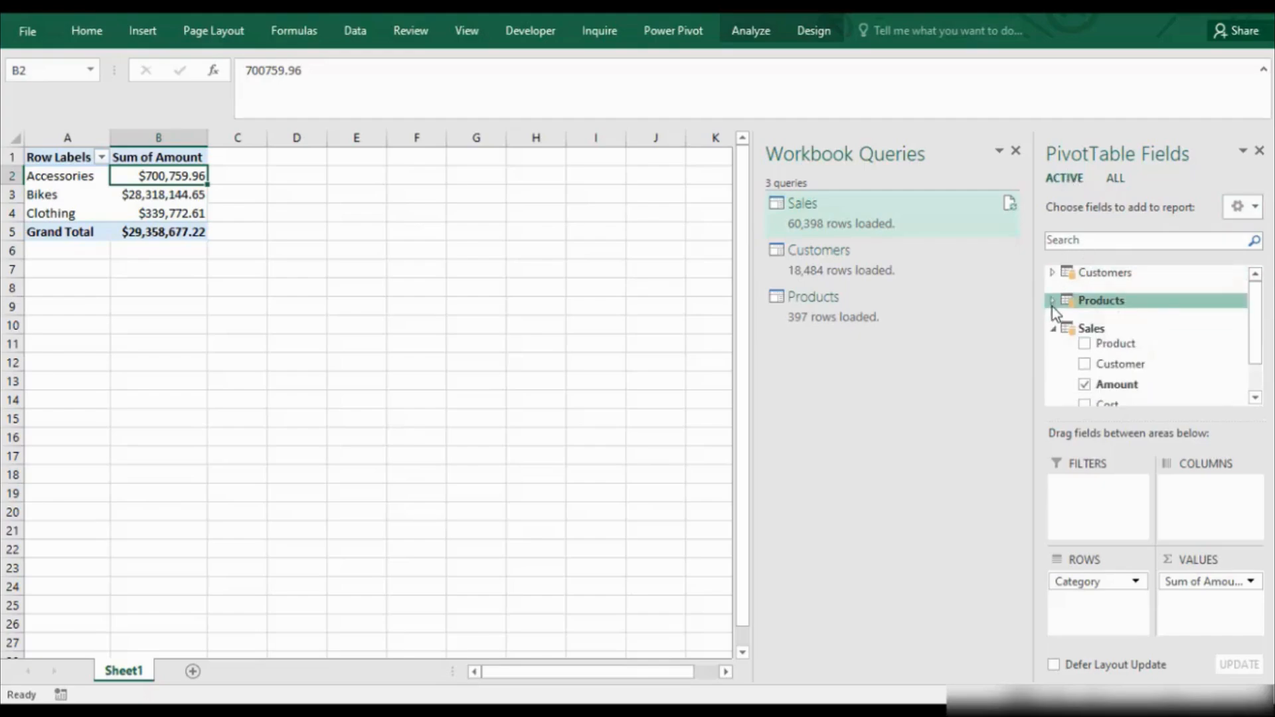
click(1054, 328)
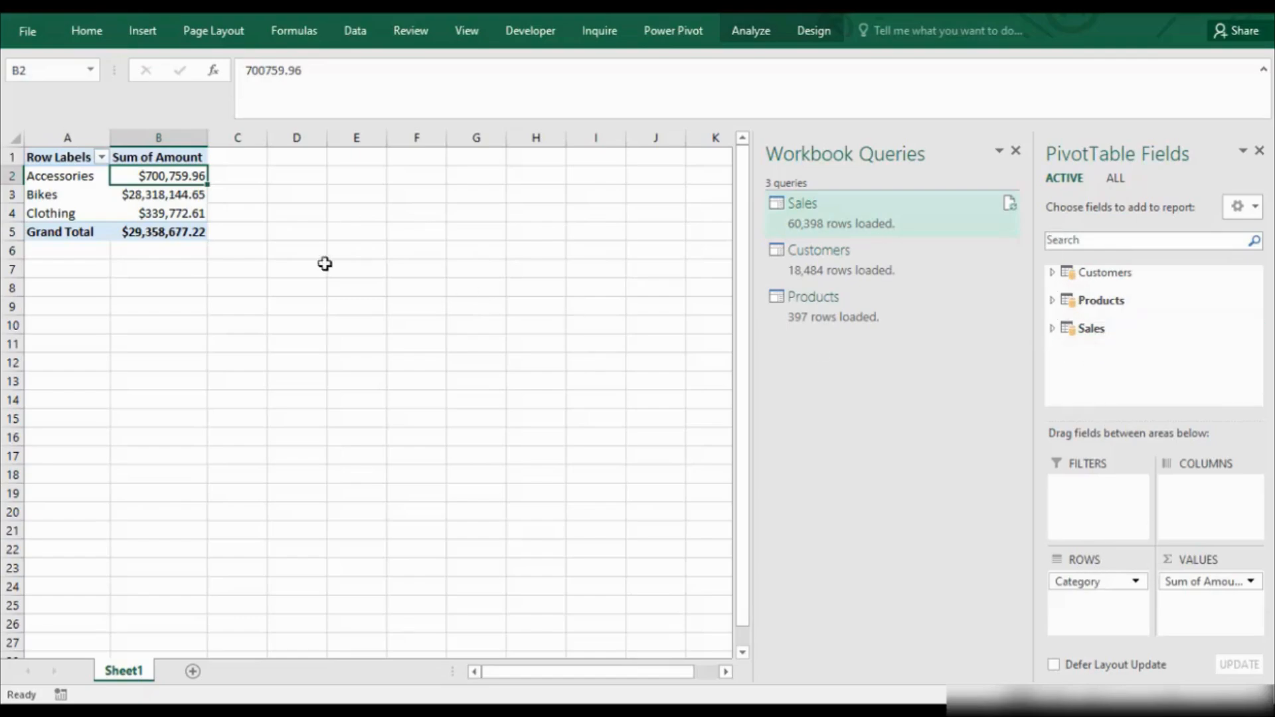
Copy the Category PivotTable to cell F11 and autofit the width of column G.
drag(206, 286, 5, 142)
key(ctrl+c)
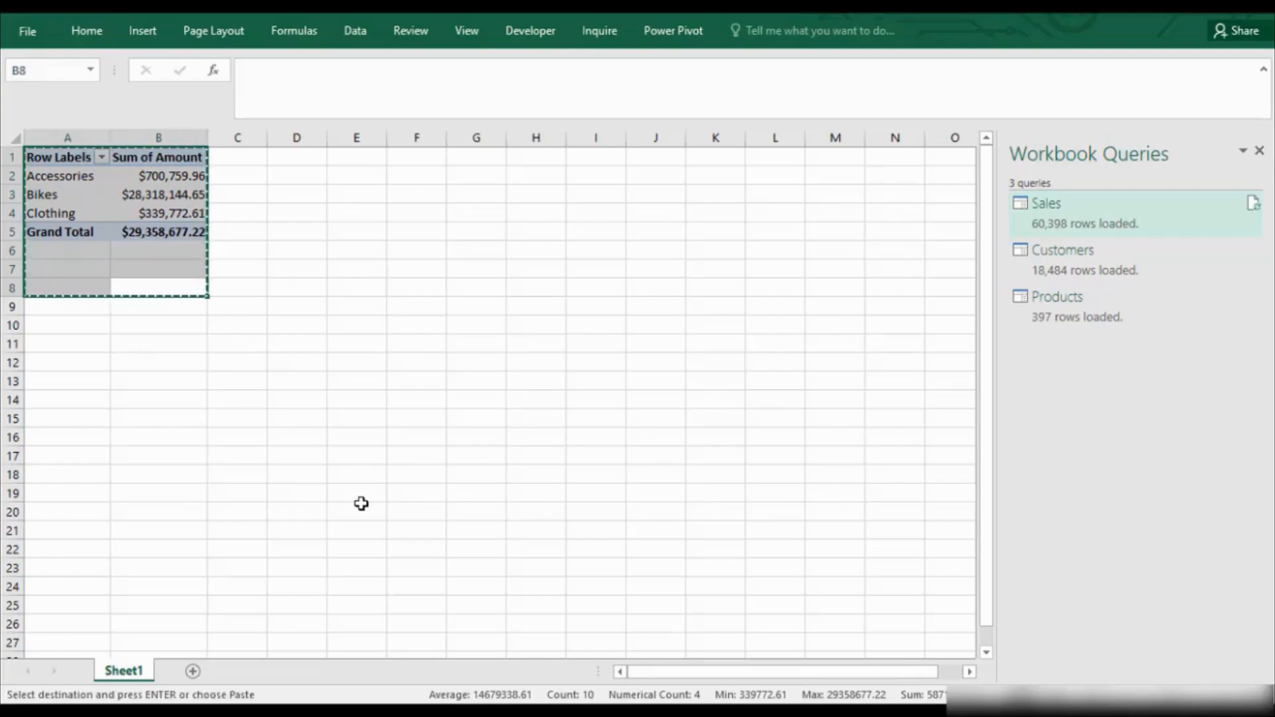
click(409, 337)
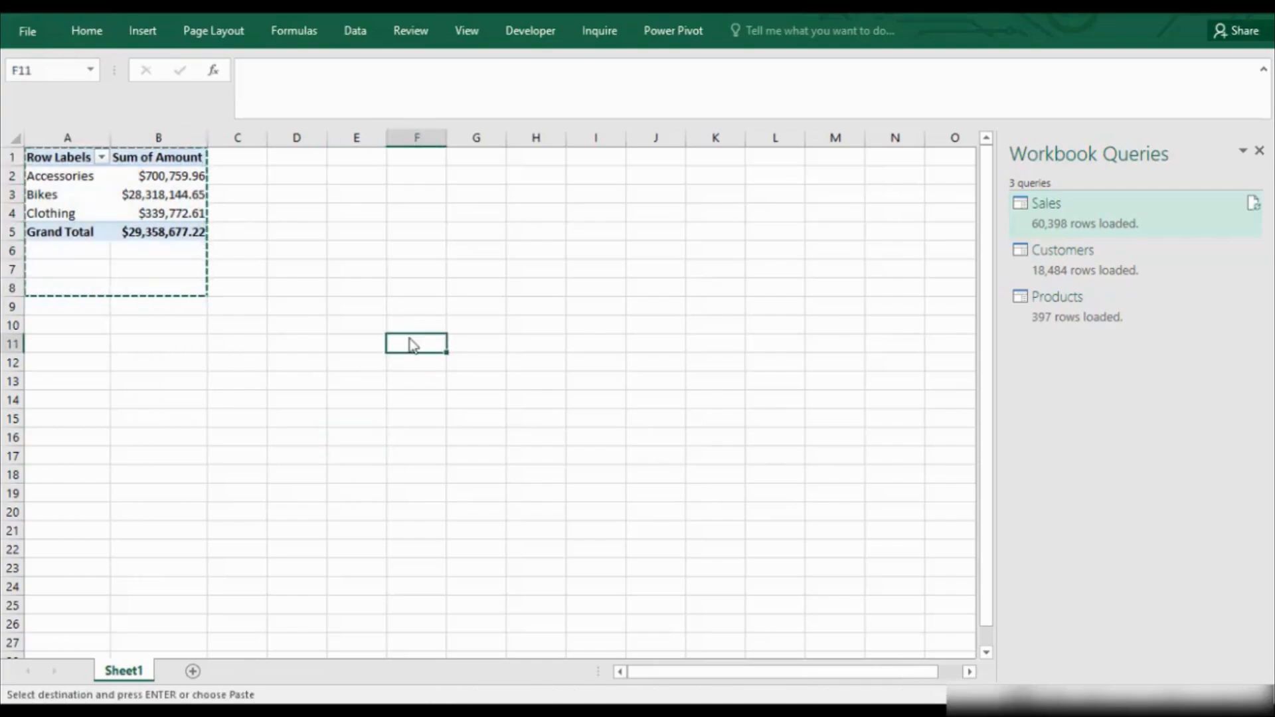
key(ctrl+v)
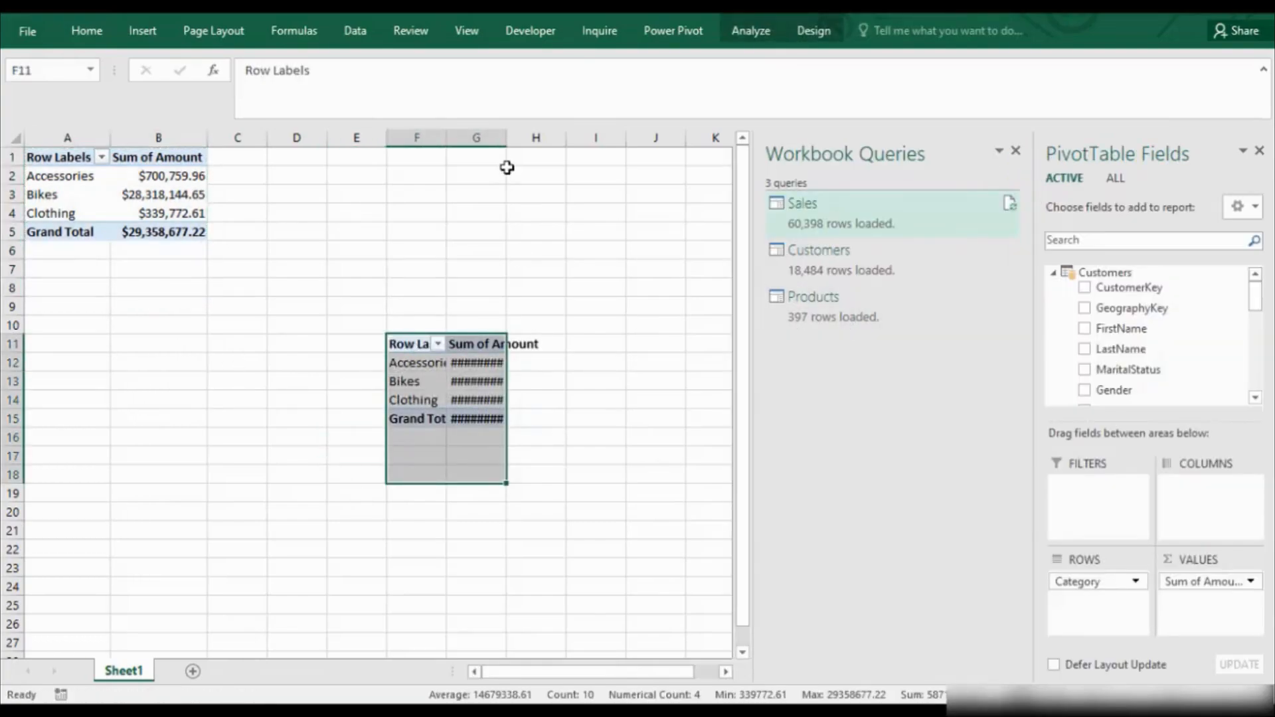
double_click(507, 136)
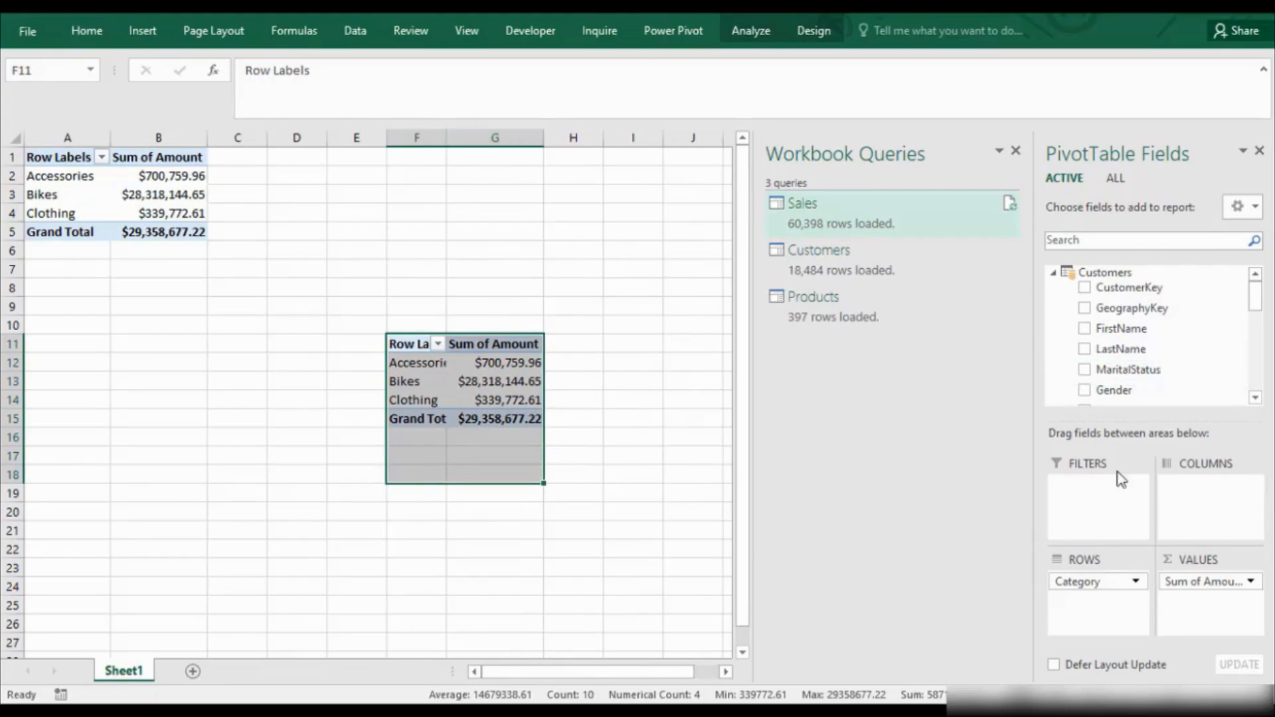
Replace Category with the Customers table's Country in the rows of the copied PivotTable.
click(1053, 273)
click(512, 396)
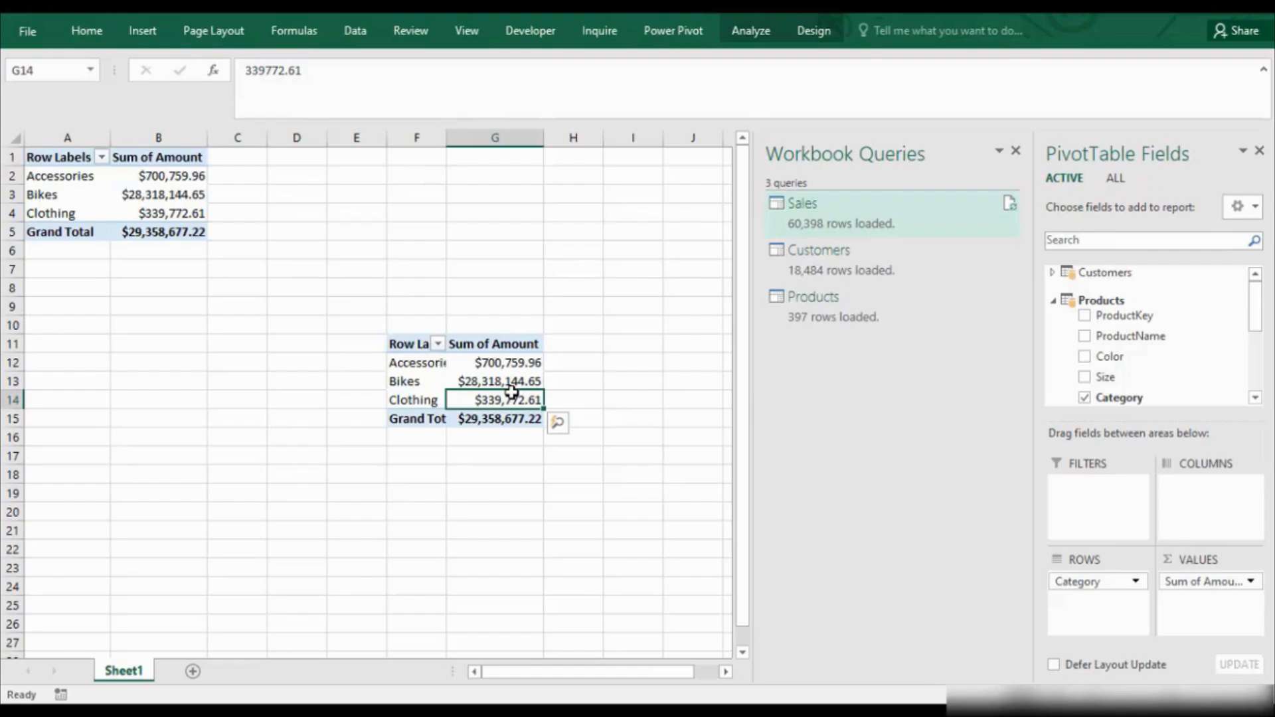
click(1068, 584)
drag(1068, 589, 959, 584)
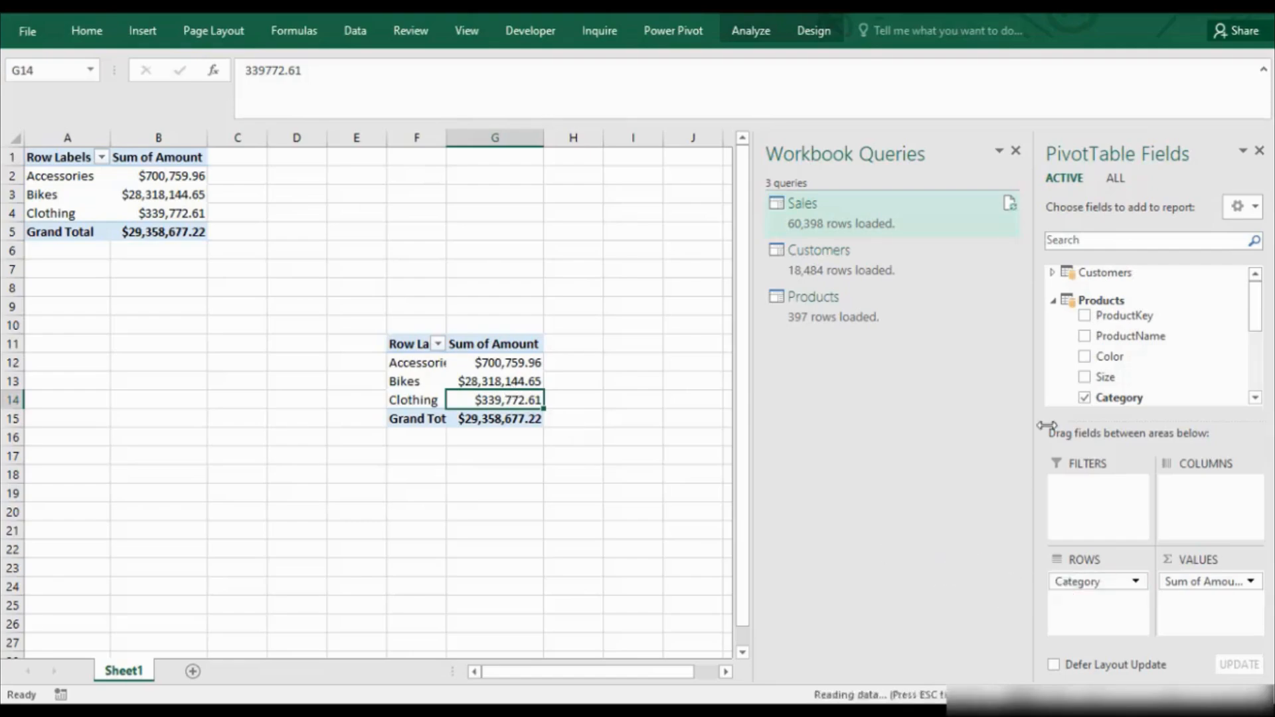
click(1053, 273)
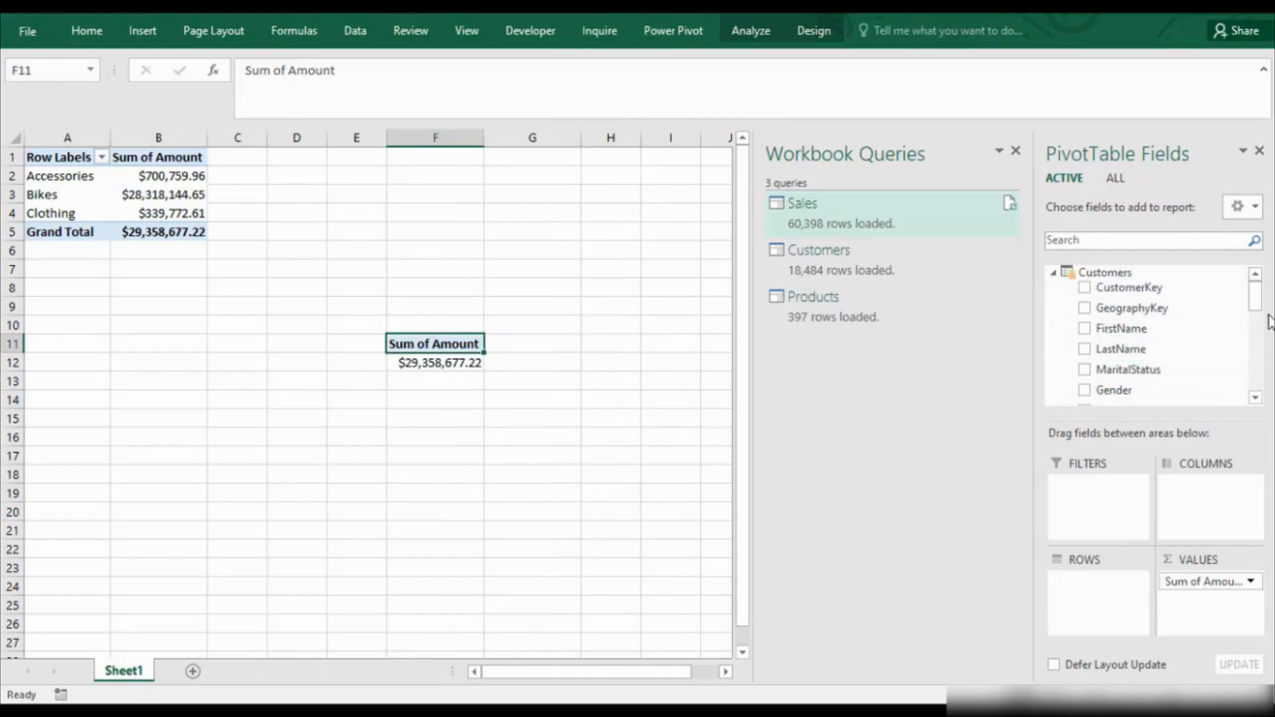
scroll(1262, 308, down, 1)
scroll(1262, 313, down, 2)
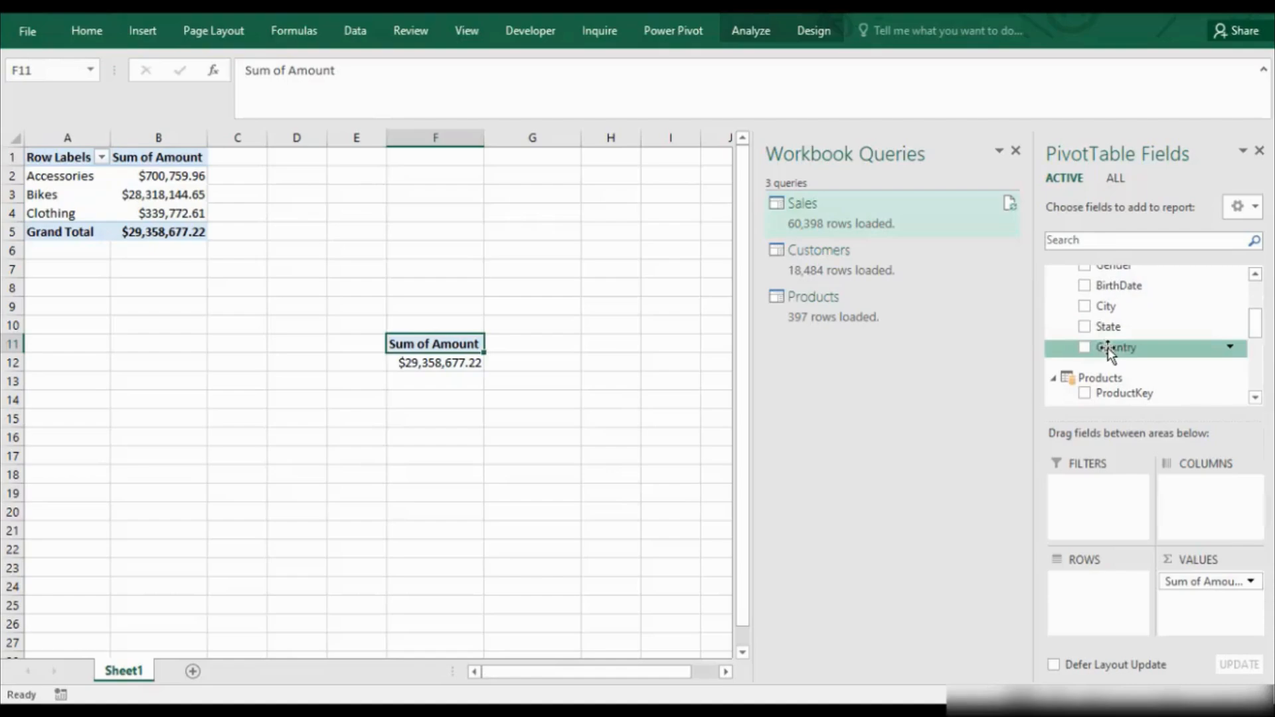
drag(1111, 341, 1087, 607)
drag(199, 269, 62, 171)
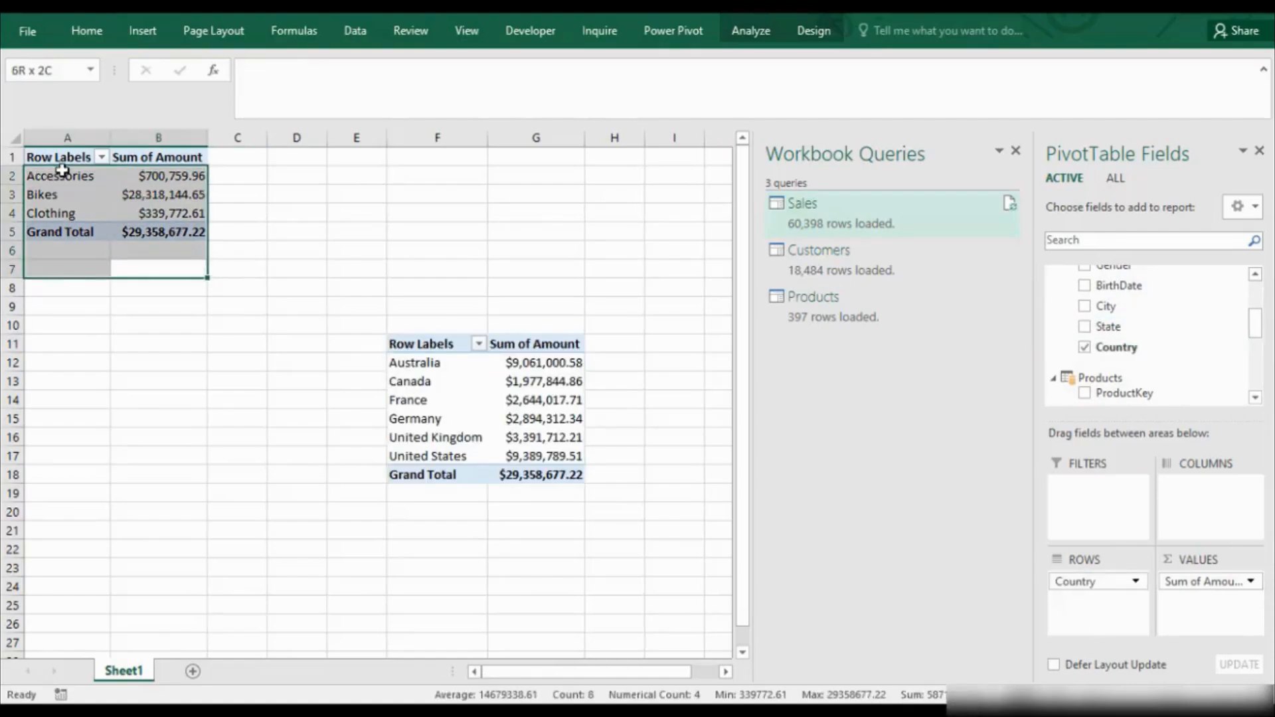
drag(413, 283, 666, 529)
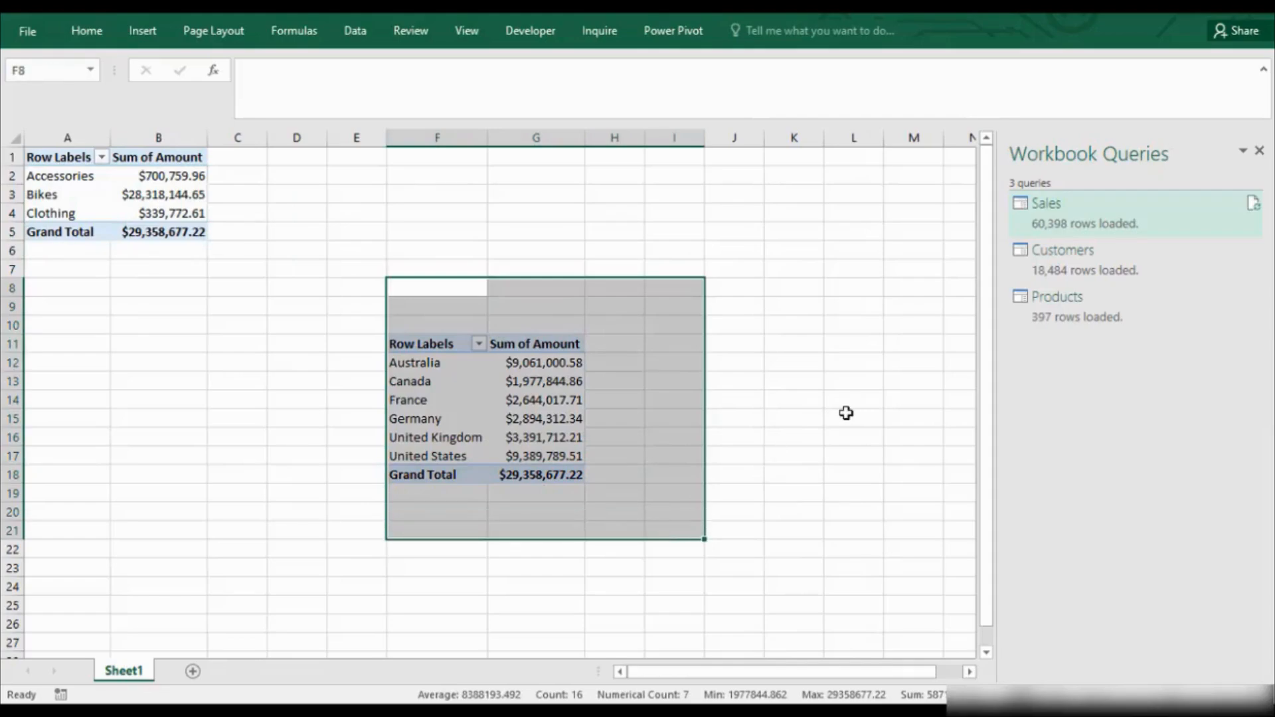
click(794, 474)
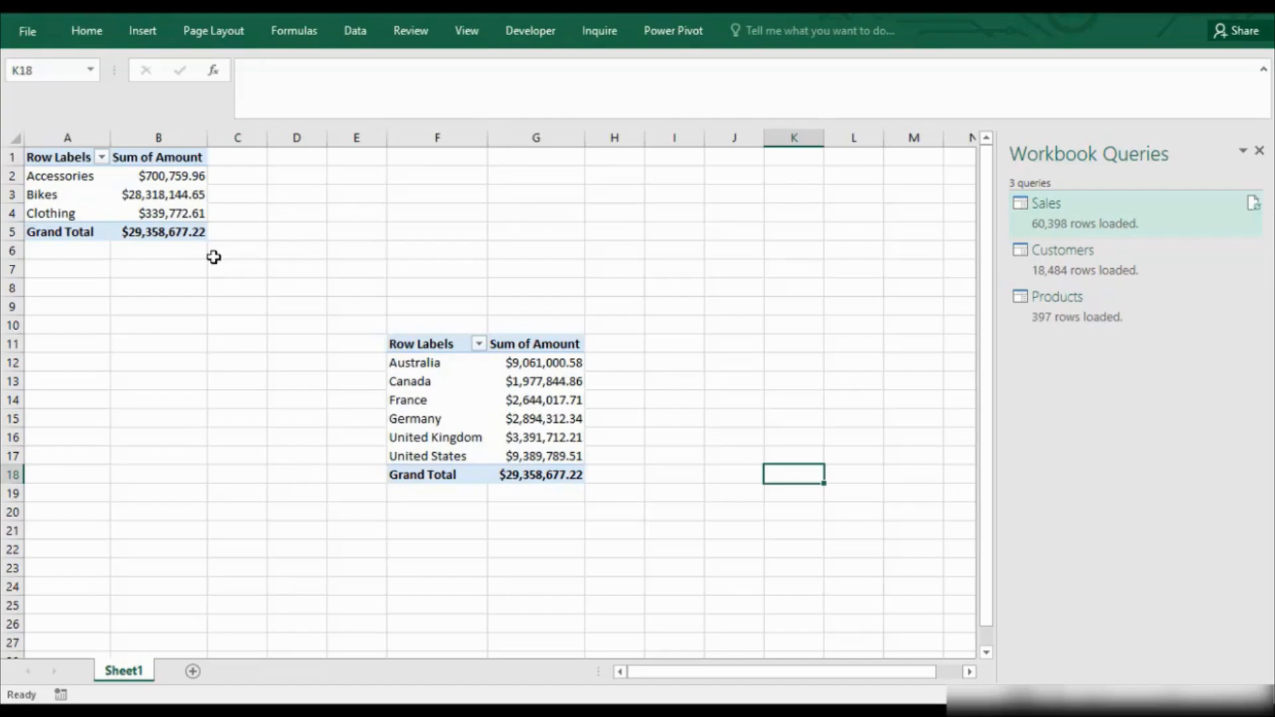
drag(243, 214, 245, 227)
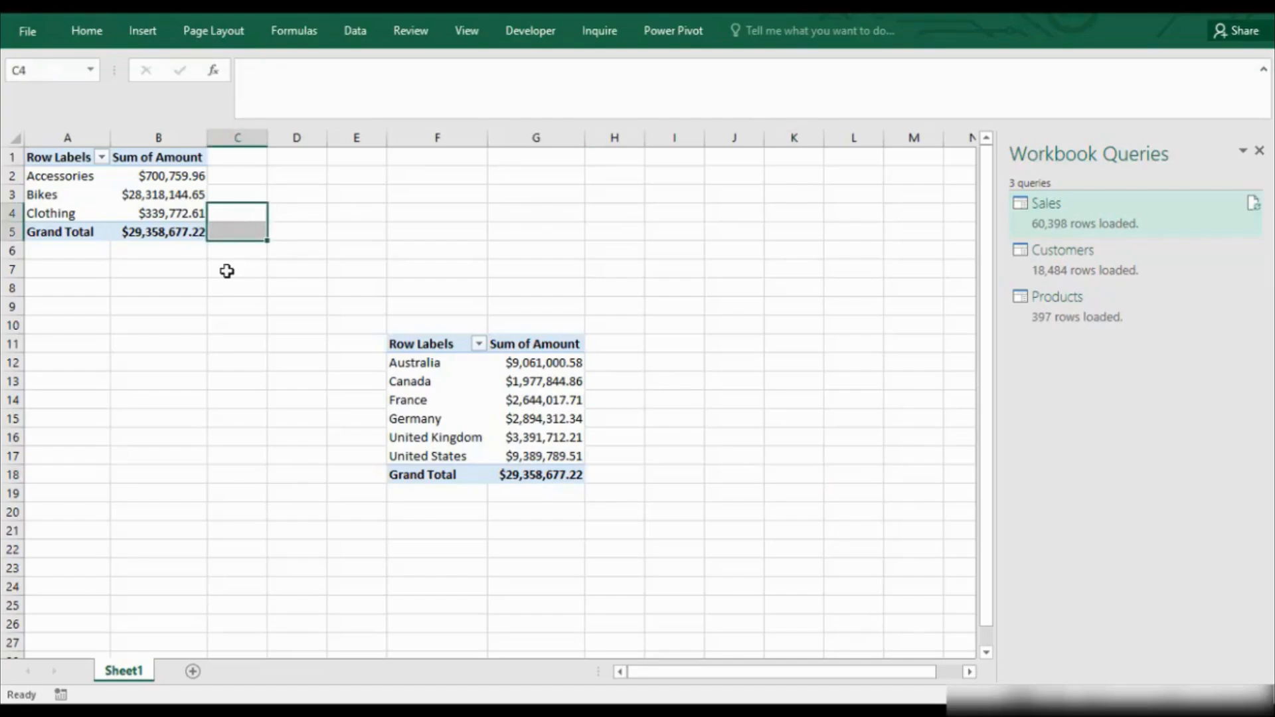
click(227, 271)
key(F2)
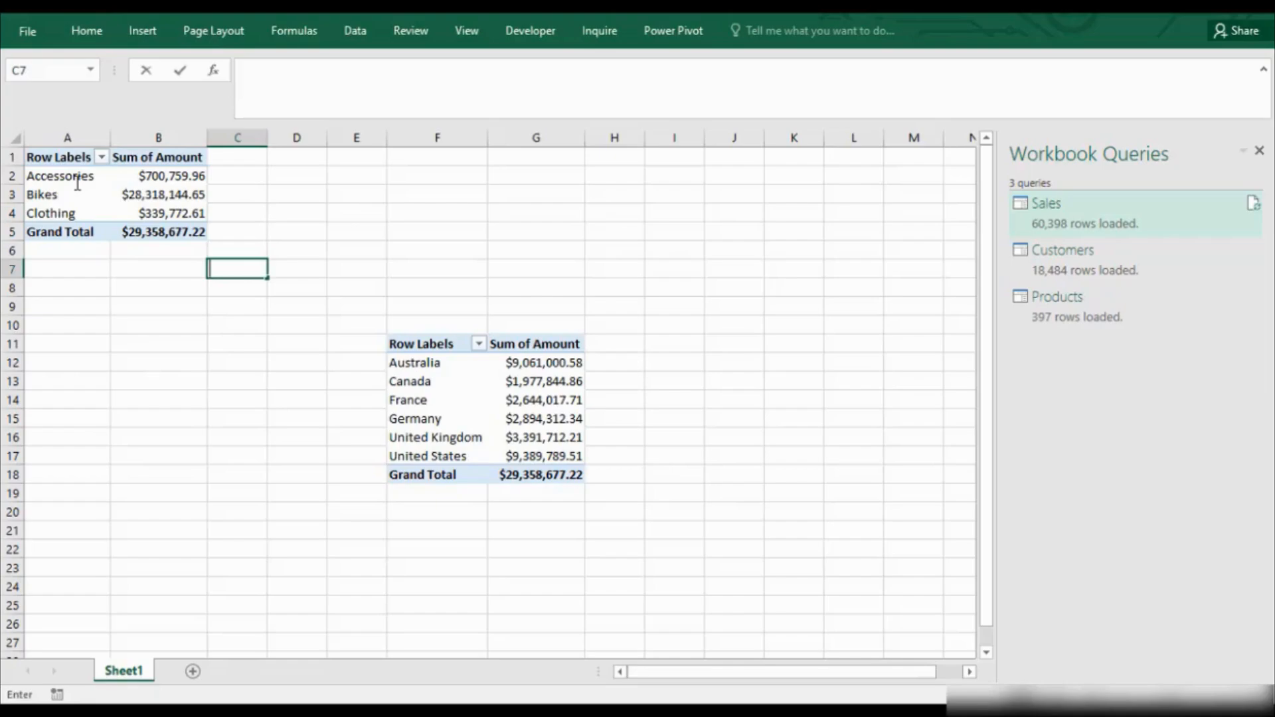
click(265, 226)
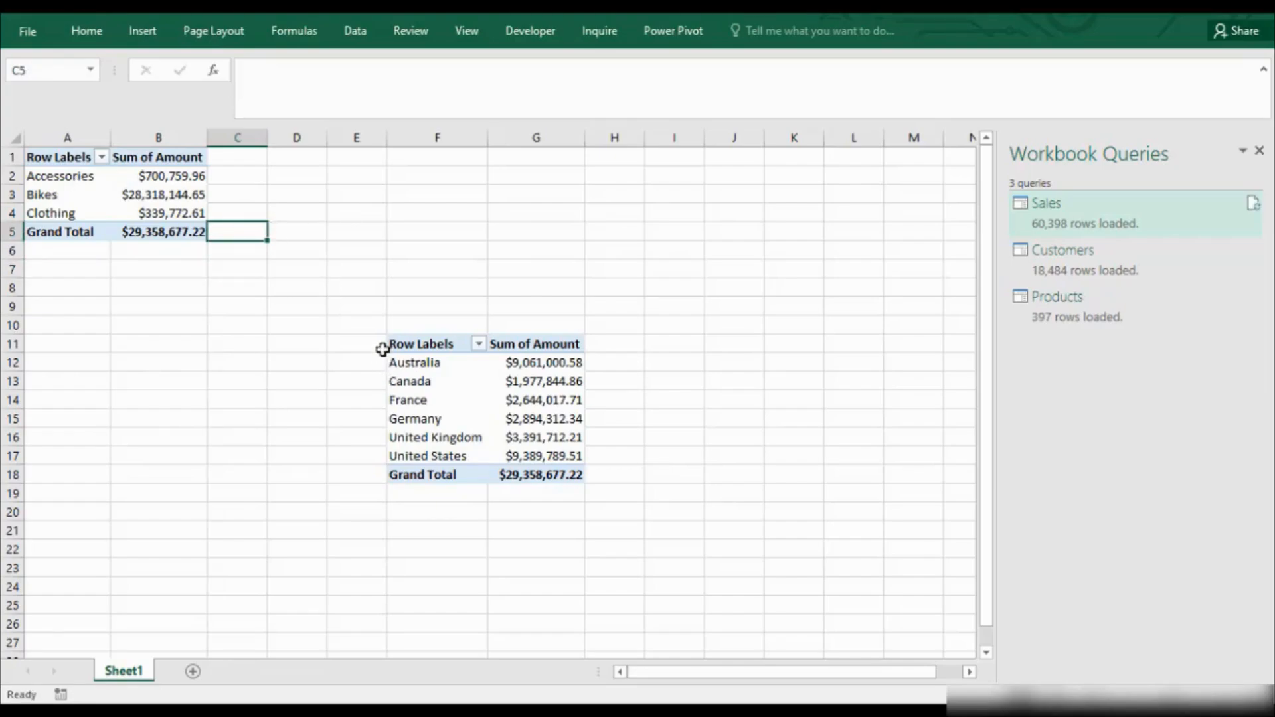
drag(357, 325, 574, 491)
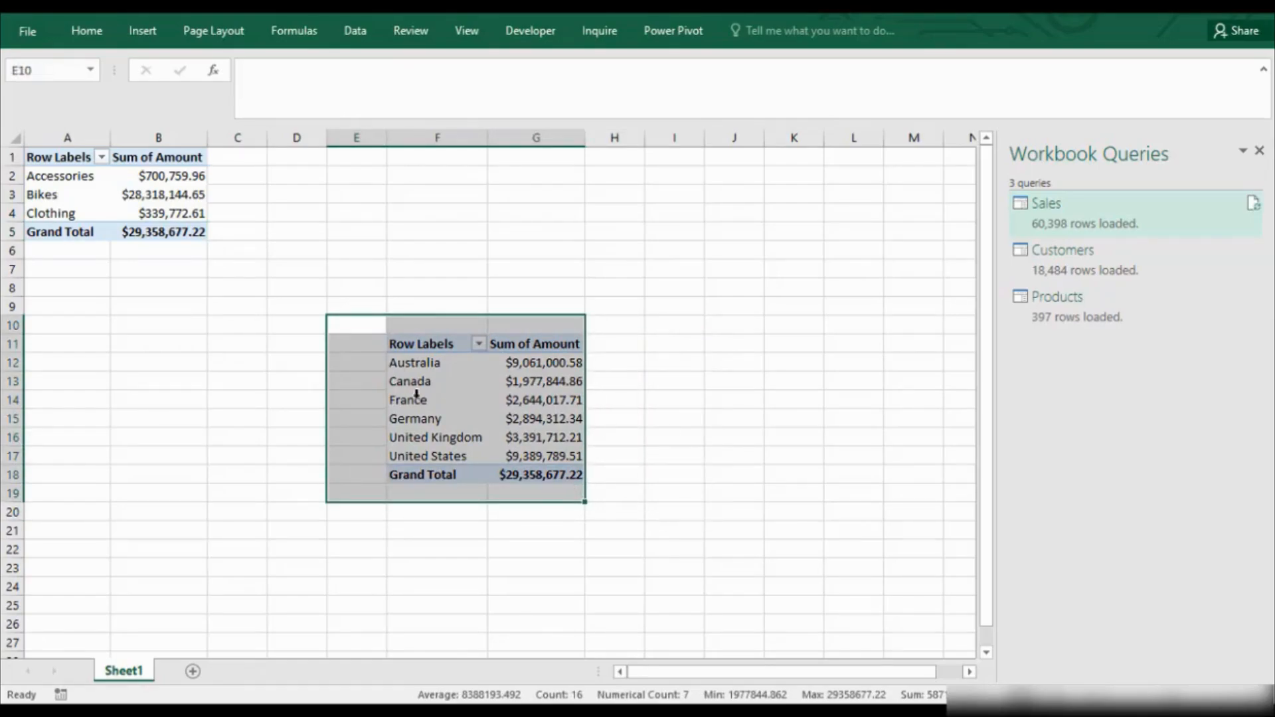
drag(199, 282, 33, 156)
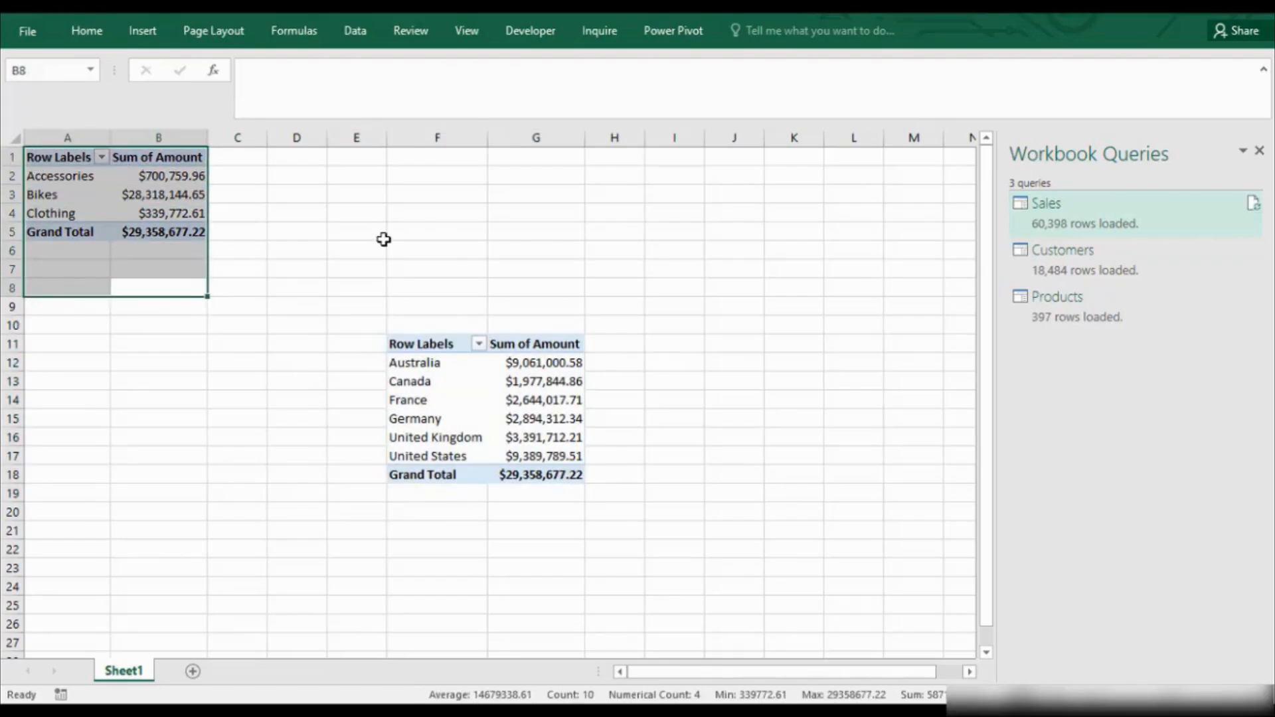